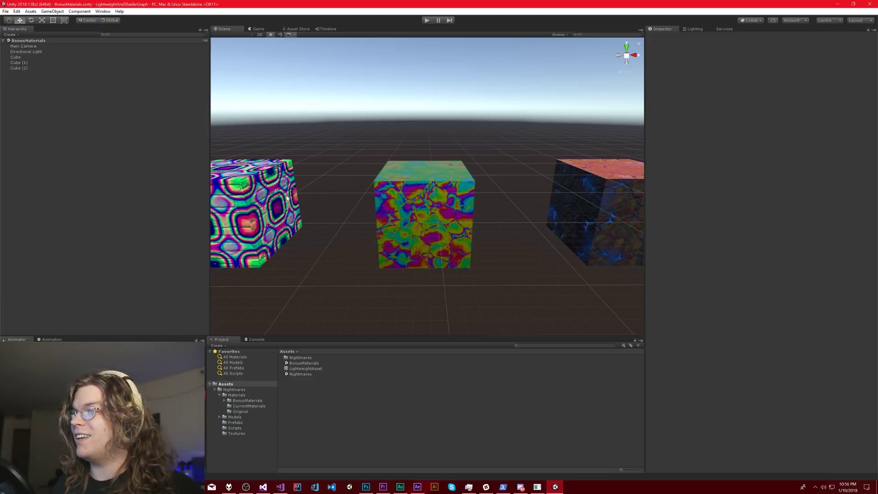
Inspect the left and right cubes' materials, then select the middle cube showing its Oilish material
{"action": "left_click", "coordinate": [270, 204]}
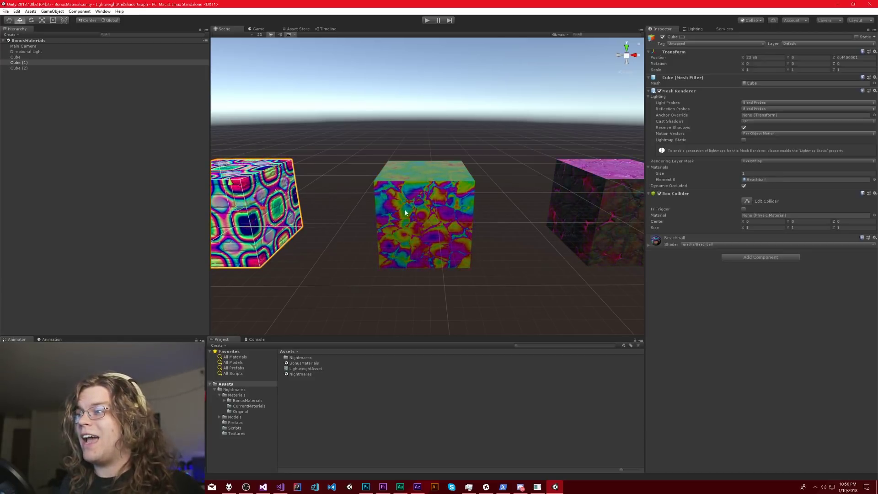
{"action": "left_click", "coordinate": [430, 215]}
{"action": "left_click", "coordinate": [561, 193]}
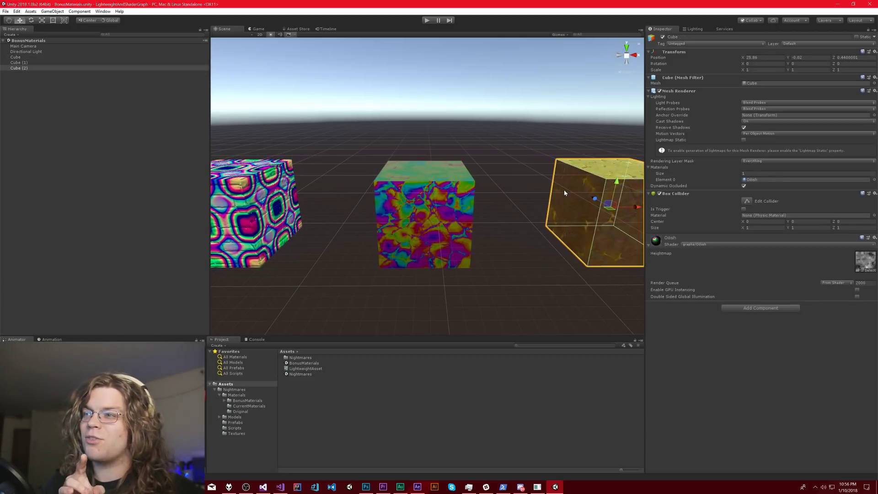
{"action": "left_click", "coordinate": [490, 127]}
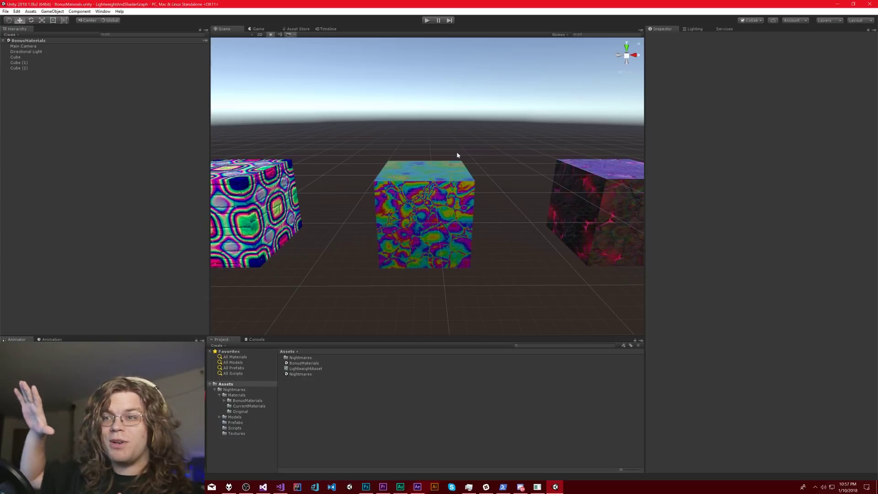
{"action": "left_click", "coordinate": [433, 207]}
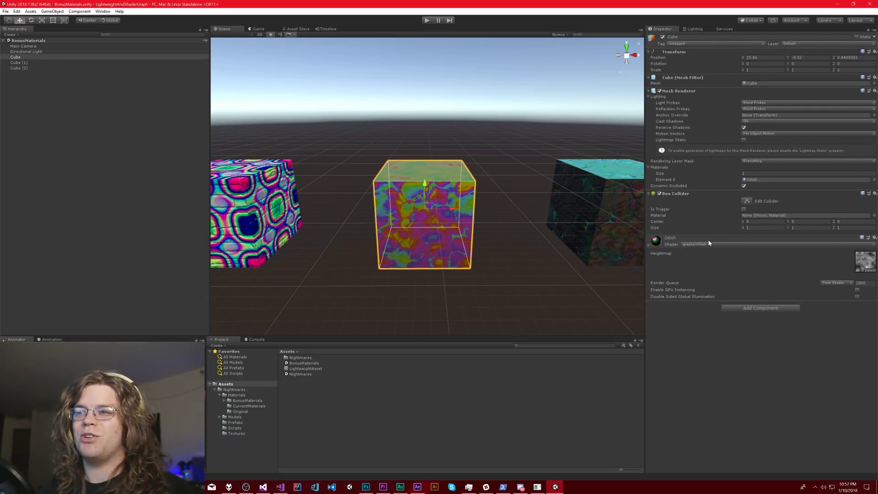
Locate the middle cube's Oilish material and select the Oilish shader asset
{"action": "left_click", "coordinate": [752, 180]}
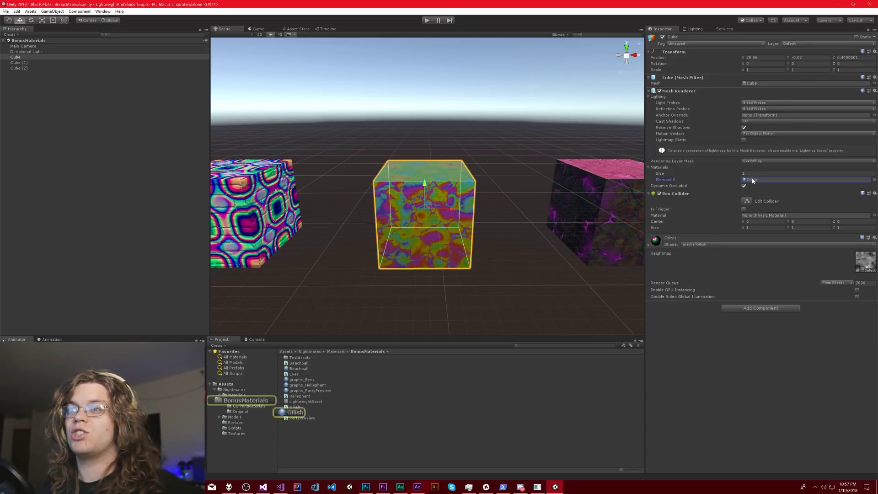
{"action": "left_click", "coordinate": [294, 407]}
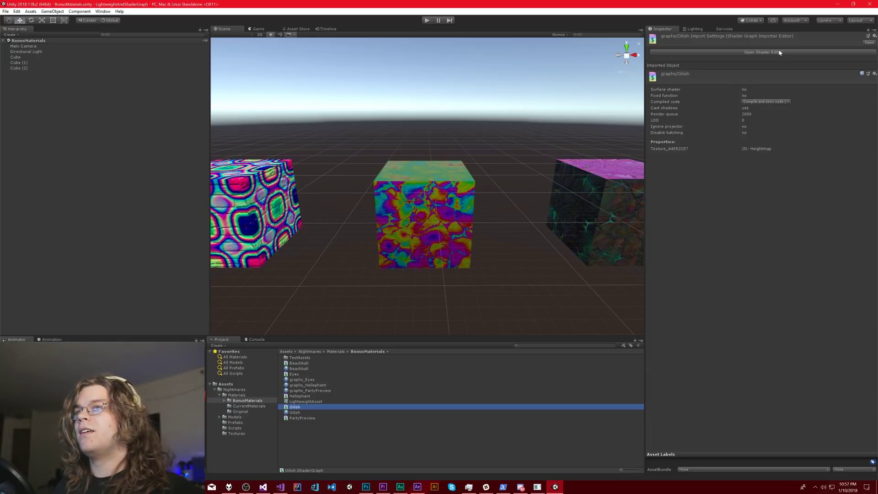
Open the Oilish graph in the Shader Graph editor, then reposition, resize and maximize its window
{"action": "left_click", "coordinate": [762, 53]}
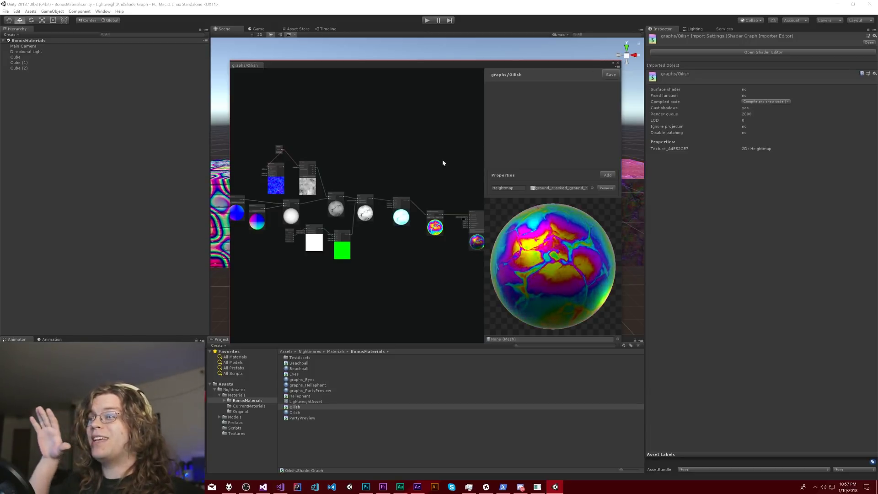
{"action": "left_click_drag", "start_coordinate": [332, 68], "coordinate": [283, 45]}
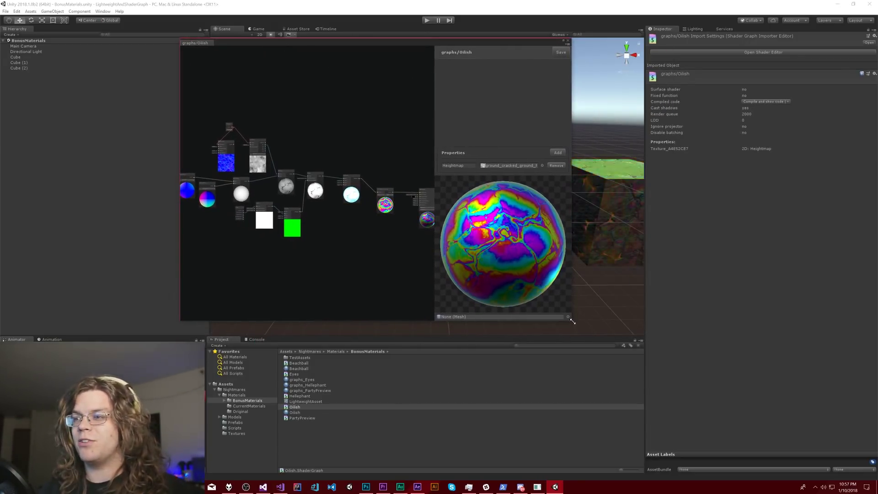
{"action": "left_click_drag", "start_coordinate": [570, 320], "coordinate": [789, 416]}
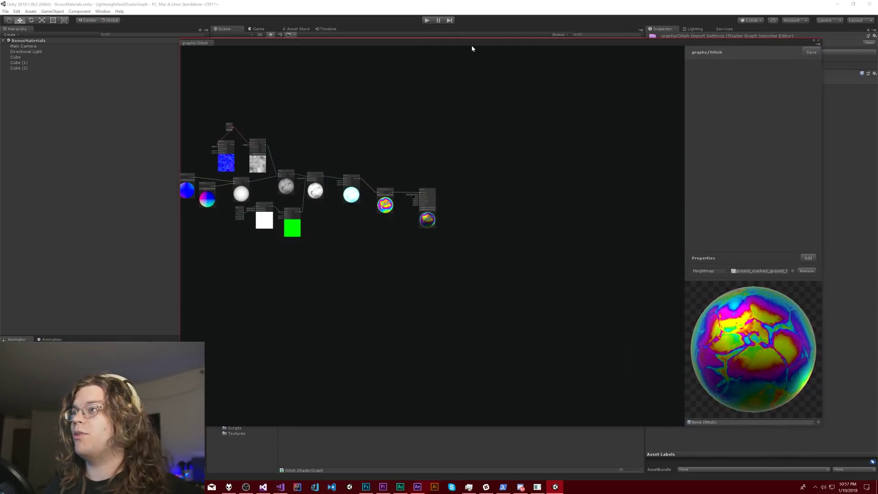
{"action": "left_click_drag", "start_coordinate": [468, 43], "coordinate": [418, 31]}
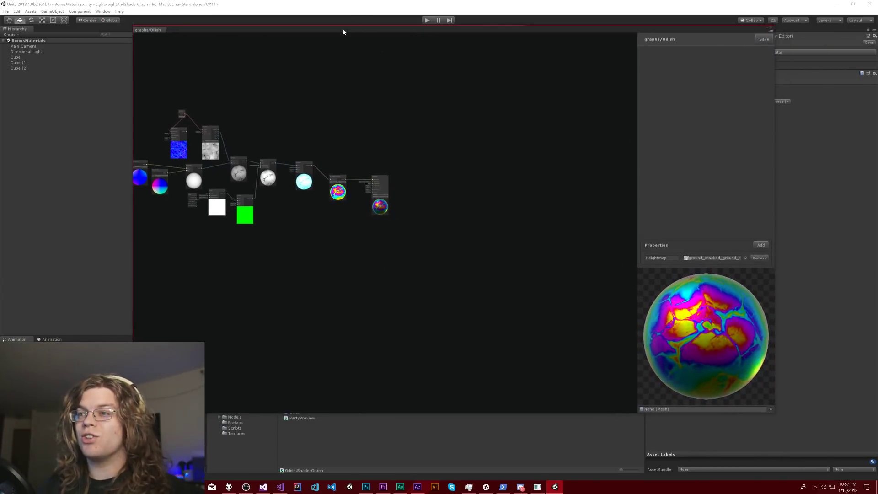
{"action": "left_click", "coordinate": [767, 29]}
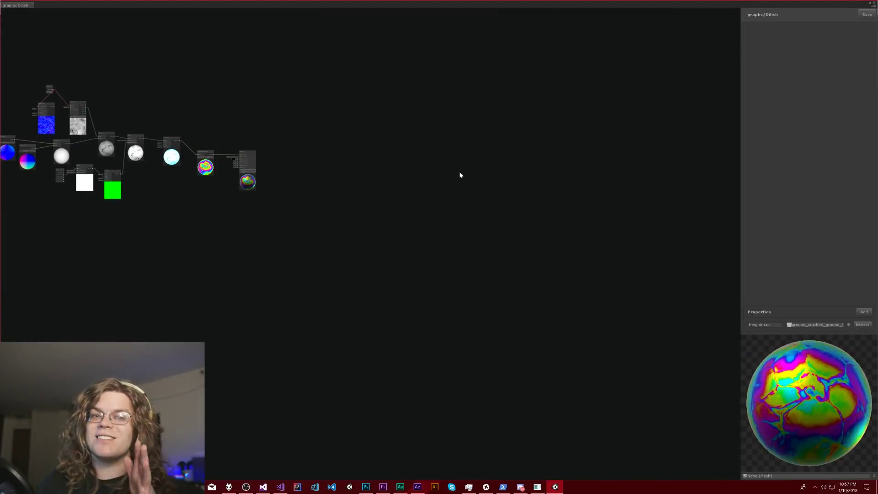
Pan across the node chain and select the Colorspace Conversion and PBR Master nodes
{"action": "scroll", "coordinate": [223, 186], "scroll_direction": "up", "scroll_amount": 5}
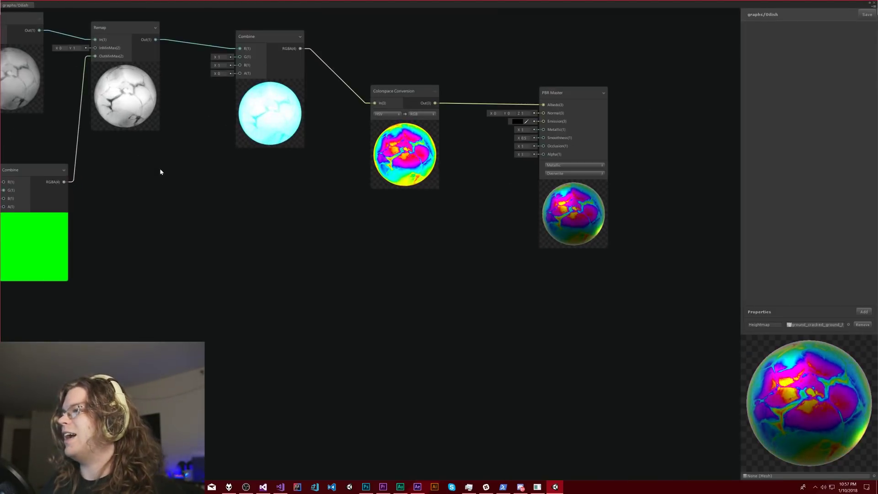
{"action": "middle_click_drag", "start_coordinate": [244, 224], "coordinate": [629, 353]}
{"action": "middle_click_drag", "start_coordinate": [211, 364], "coordinate": [362, 368]}
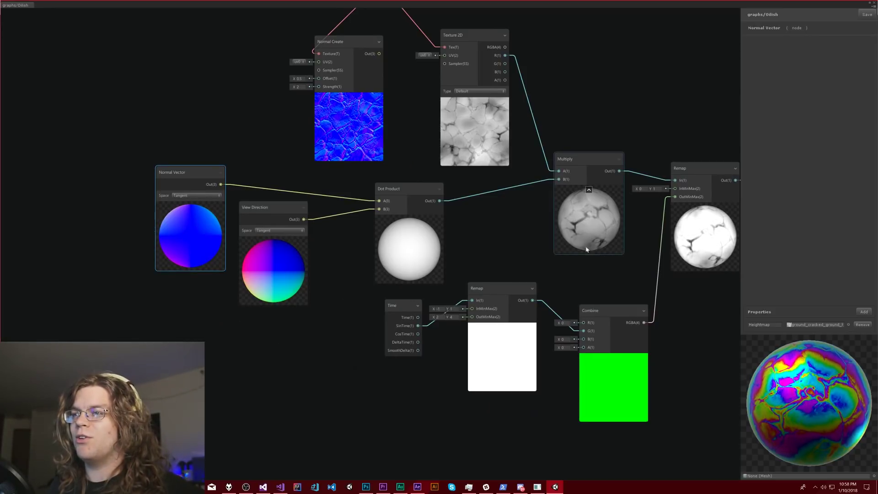
{"action": "mouse_move", "coordinate": [579, 280]}
{"action": "middle_mouse_down"}
{"action": "mouse_move", "coordinate": [543, 257]}
{"action": "mouse_move", "coordinate": [288, 240]}
{"action": "middle_mouse_up"}
{"action": "middle_click_drag", "start_coordinate": [659, 290], "coordinate": [471, 284]}
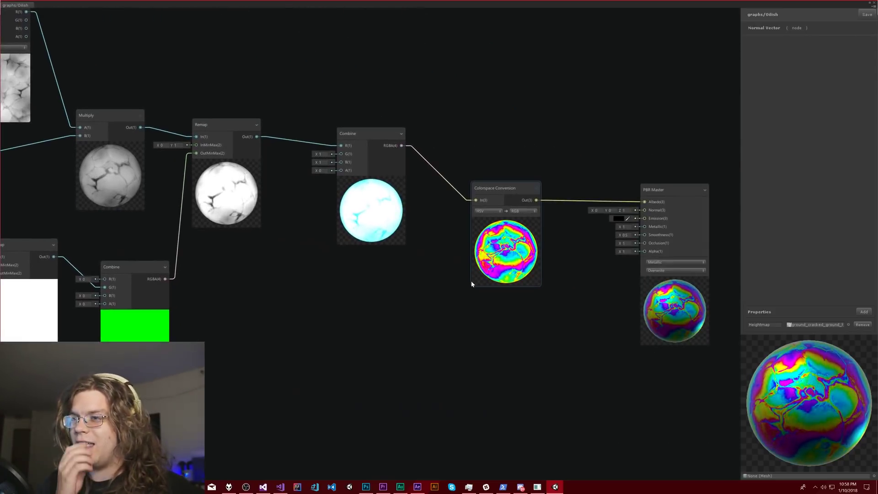
{"action": "left_click", "coordinate": [539, 247]}
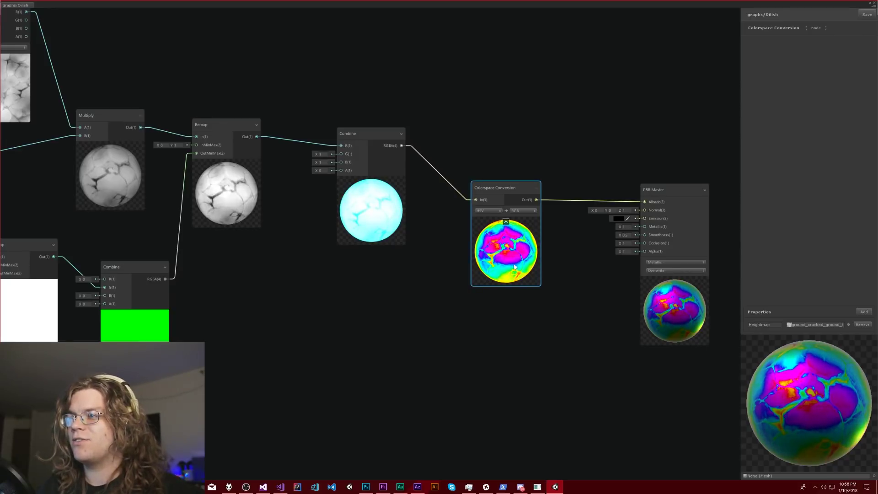
{"action": "left_click", "coordinate": [654, 209]}
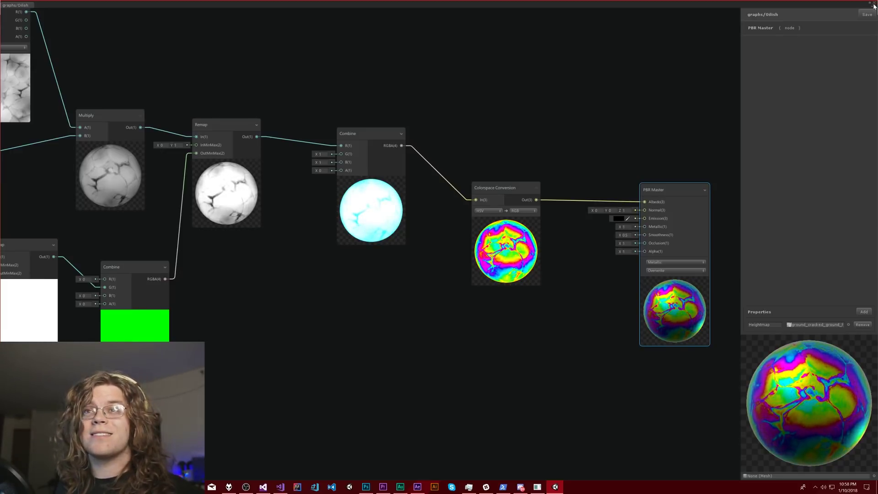
Close the Oilish editor and create a Shader Graph asset named TestShader in Assets
{"action": "left_click", "coordinate": [872, 2]}
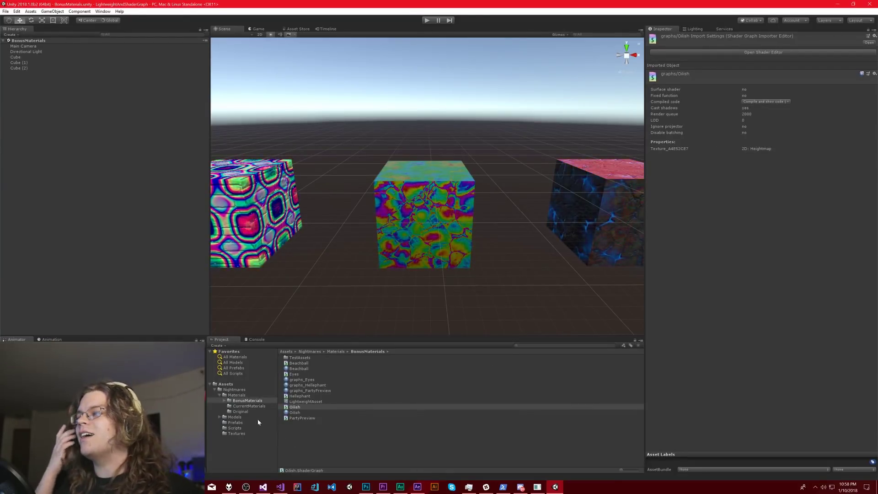
{"action": "left_click", "coordinate": [226, 384]}
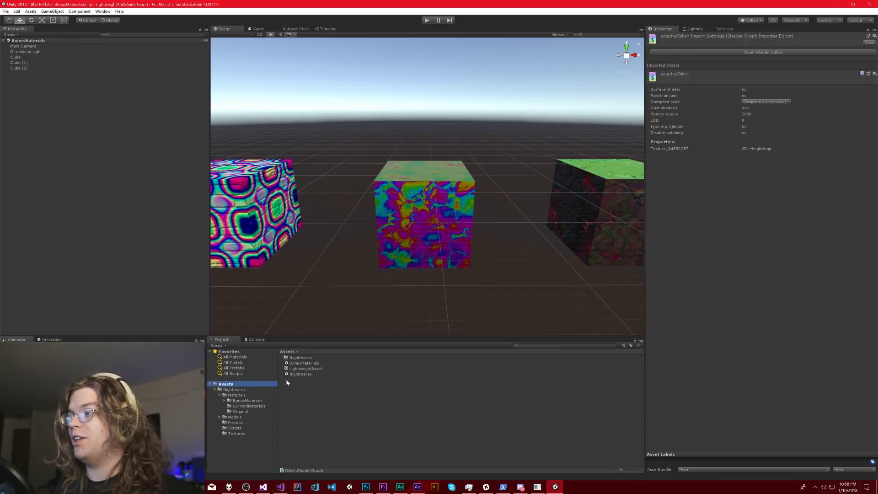
{"action": "right_click", "coordinate": [319, 409]}
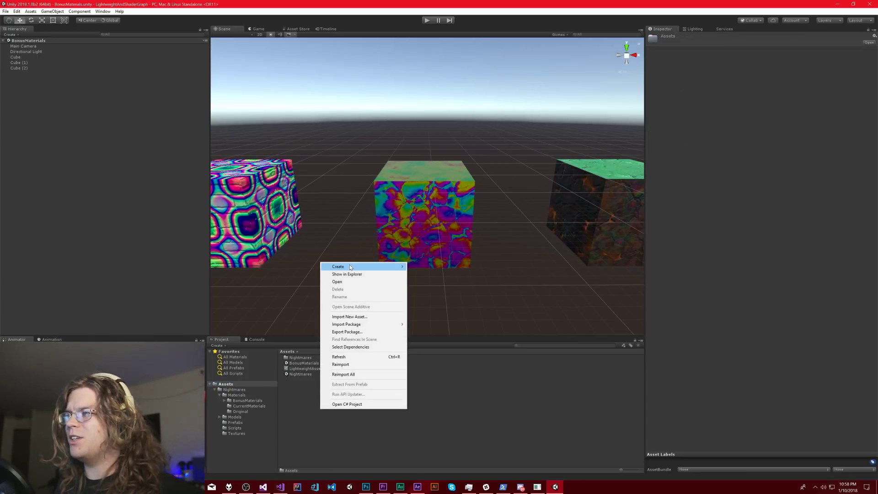
{"action": "mouse_move", "coordinate": [350, 267]}
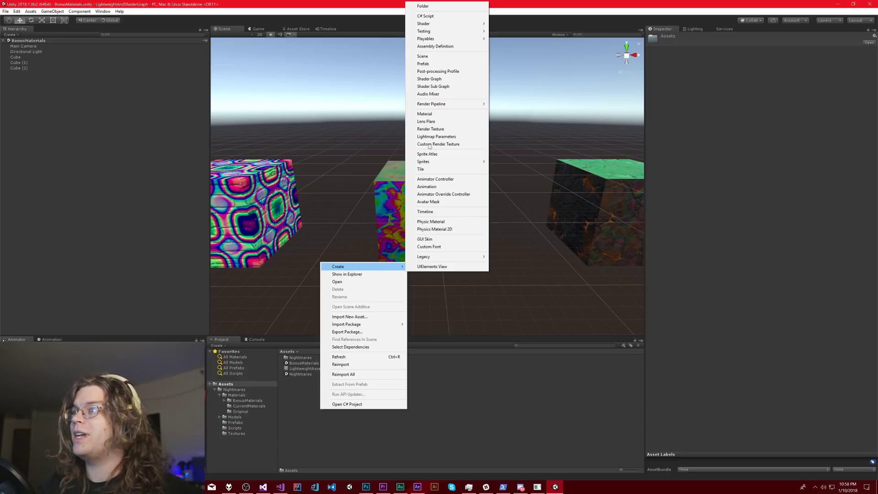
{"action": "left_click", "coordinate": [439, 78]}
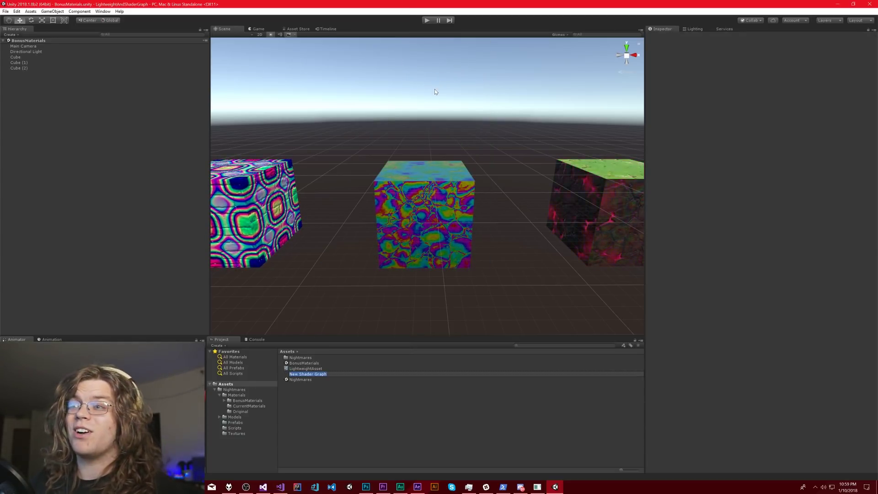
{"action": "key", "text": "BackSpace"}
{"action": "type", "text": "TestShad"}
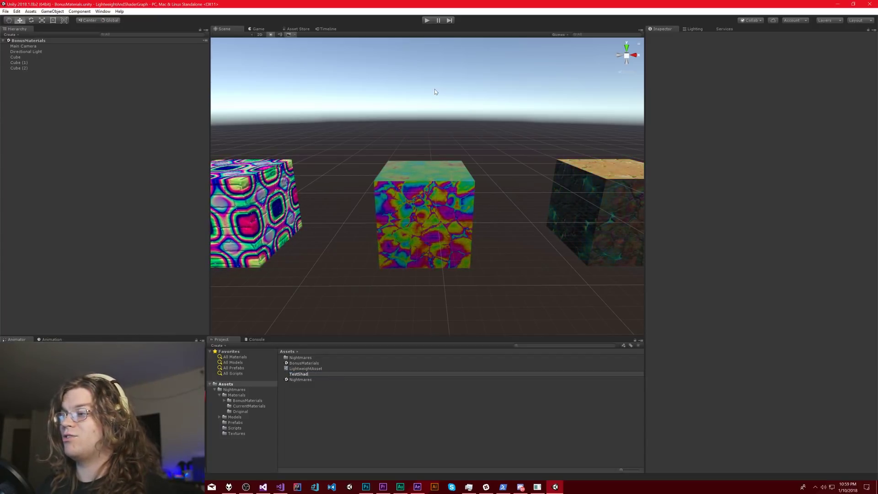
{"action": "type", "text": "er"}
{"action": "key", "text": "Return"}
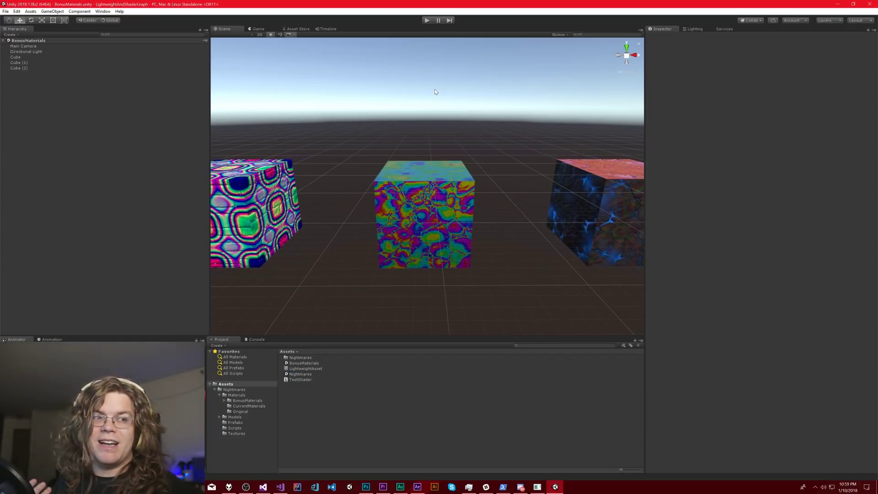
{"action": "left_click", "coordinate": [301, 380]}
Open TestShader in the graph editor and add a Simple Noise node near the top left
{"action": "left_click", "coordinate": [741, 53]}
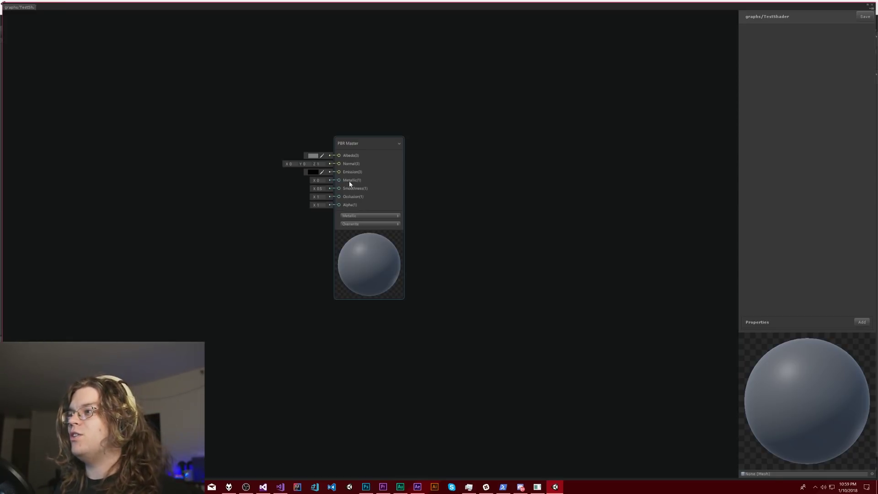
{"action": "right_click", "coordinate": [245, 146]}
{"action": "left_click", "coordinate": [256, 149]}
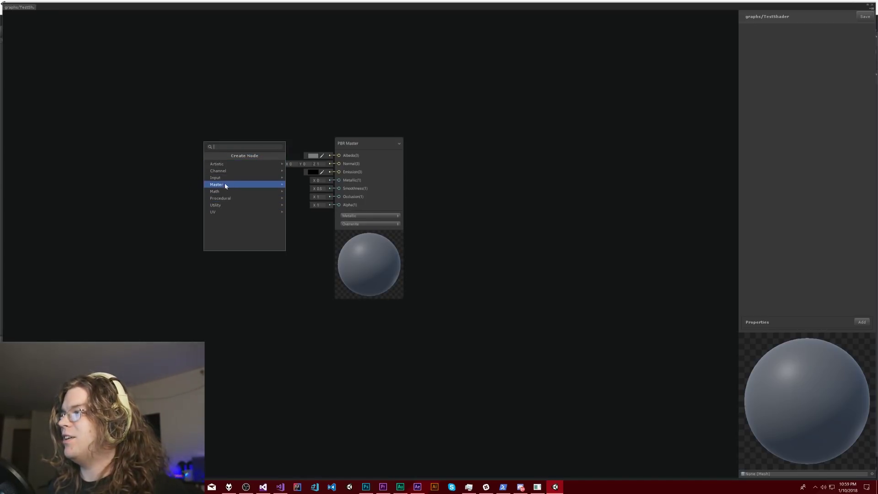
{"action": "type", "text": "noise"}
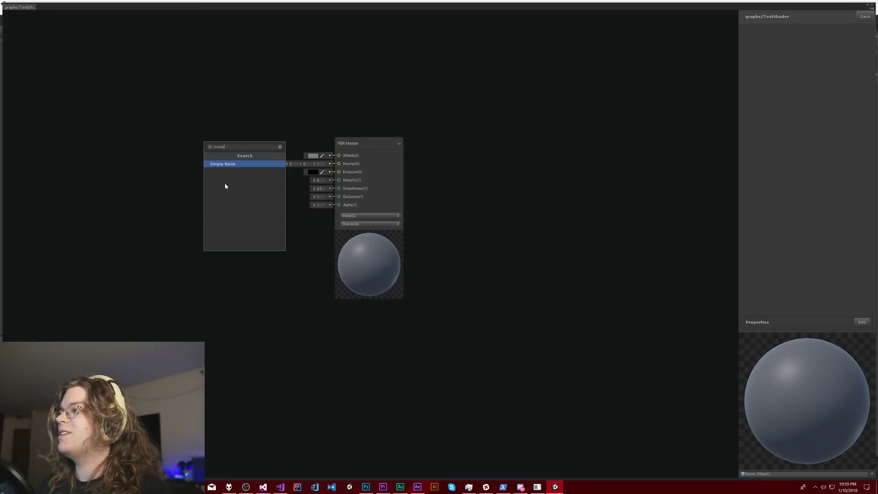
{"action": "key", "text": "Return"}
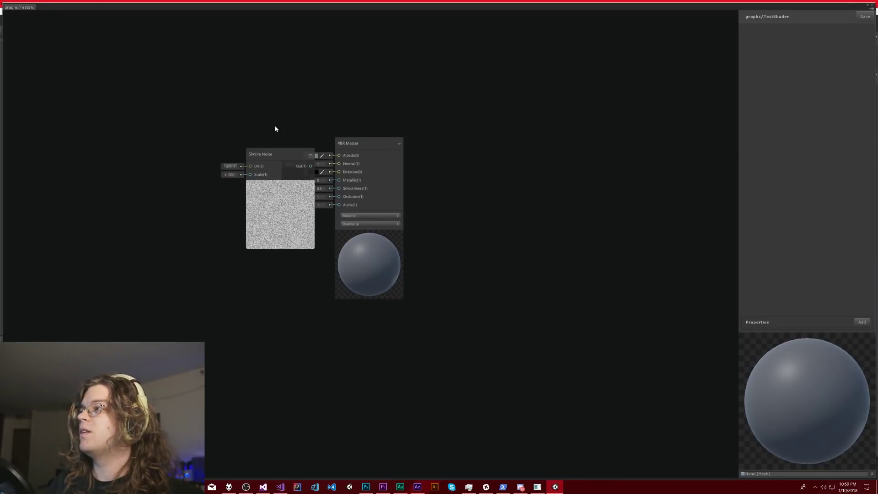
{"action": "left_click", "coordinate": [251, 147]}
{"action": "left_click_drag", "start_coordinate": [251, 147], "coordinate": [177, 110]}
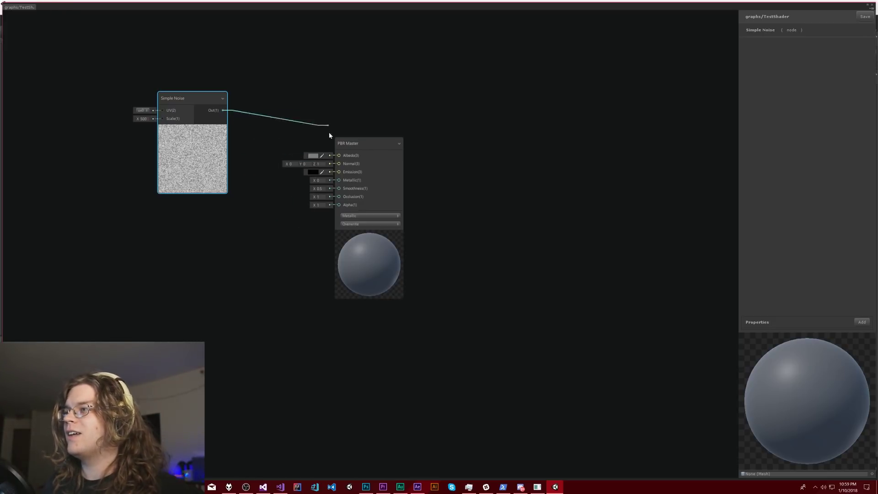
Wire Simple Noise into the PBR Master Albedo and rotate the preview sphere to check it
{"action": "left_click_drag", "start_coordinate": [329, 150], "coordinate": [339, 156]}
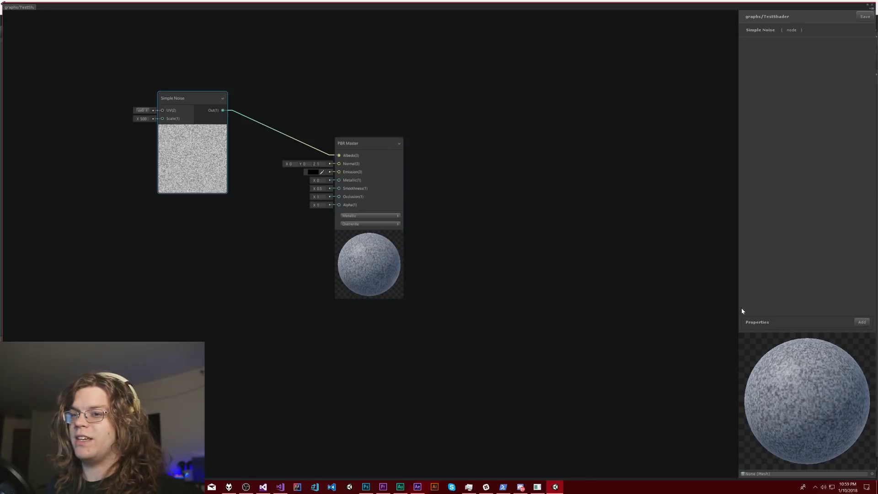
{"action": "left_click_drag", "start_coordinate": [792, 402], "coordinate": [772, 402]}
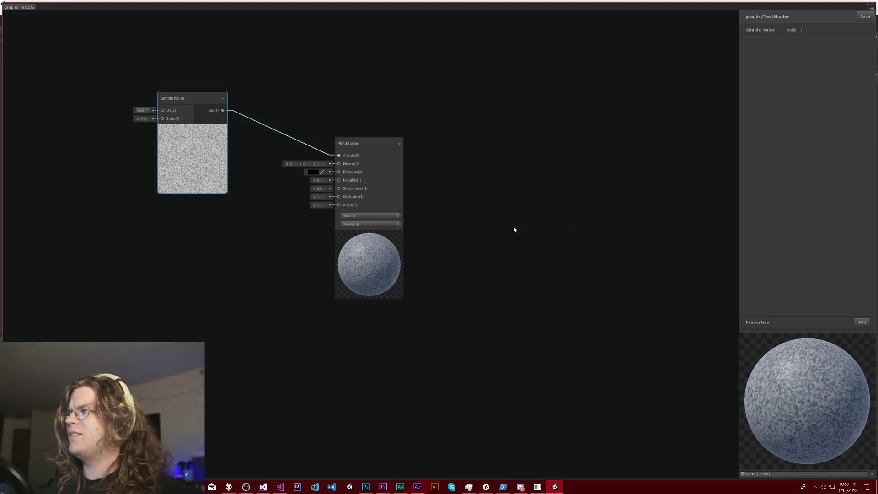
{"action": "left_click_drag", "start_coordinate": [834, 379], "coordinate": [817, 399]}
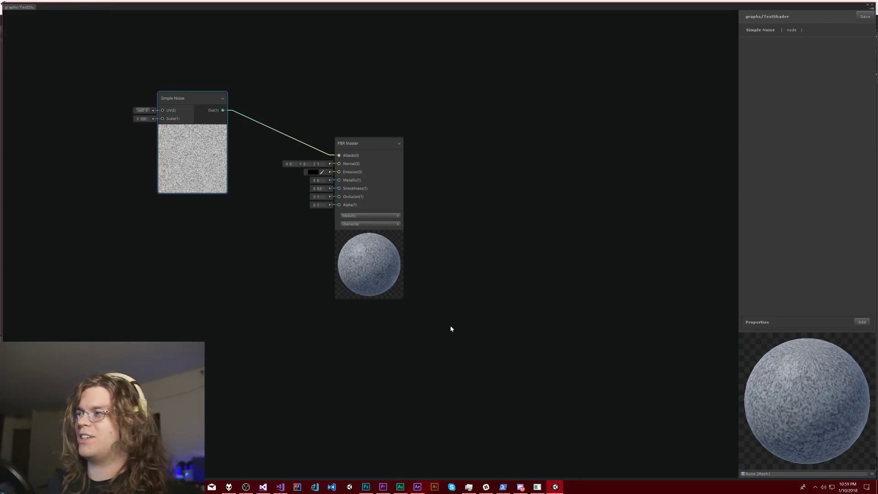
Add a Time node left of Simple Noise and wire its Time output into the UV input
{"action": "right_click", "coordinate": [205, 233]}
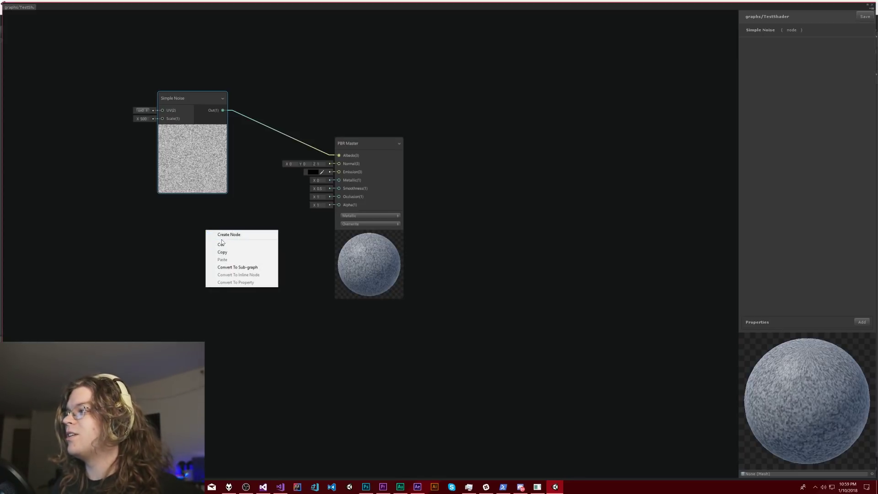
{"action": "left_click", "coordinate": [221, 235]}
{"action": "type", "text": "time"}
{"action": "key", "text": "Return"}
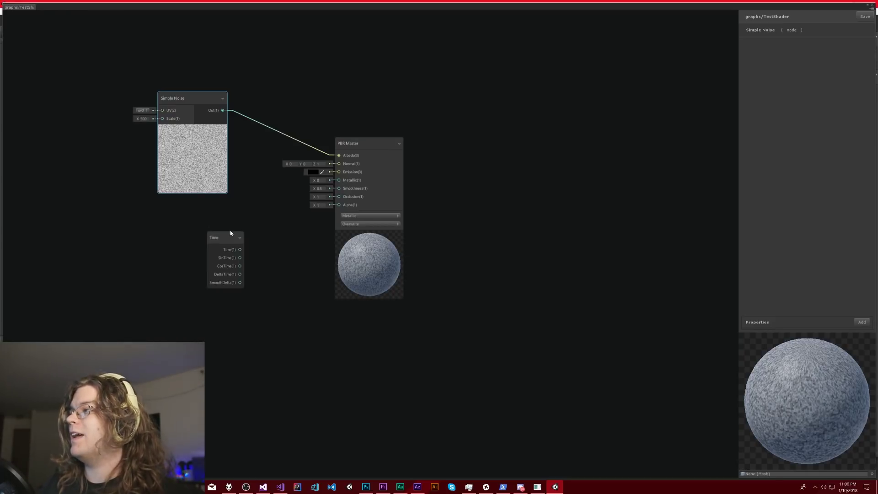
{"action": "left_click_drag", "start_coordinate": [226, 232], "coordinate": [76, 102]}
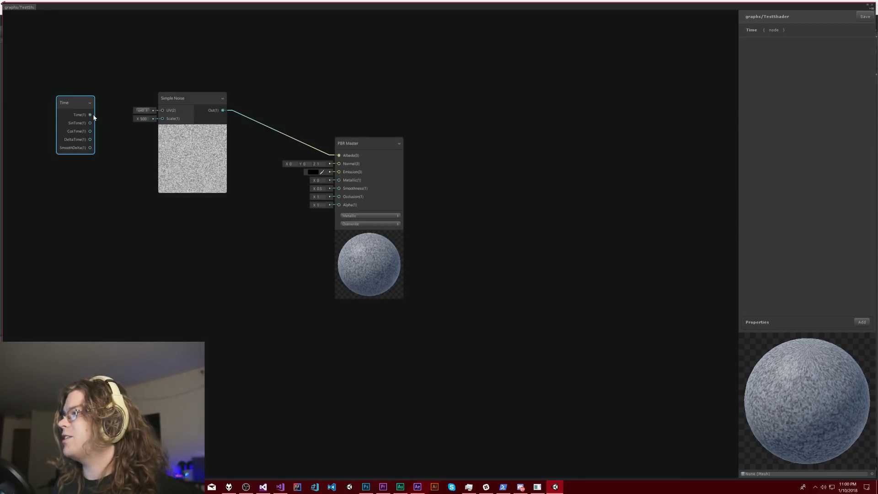
{"action": "left_click_drag", "start_coordinate": [116, 113], "coordinate": [160, 110]}
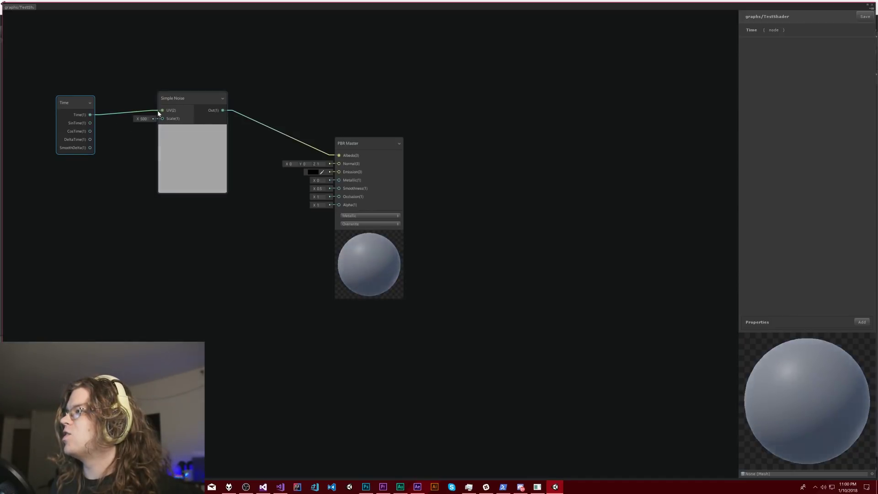
Browse the node search's UV, Channel and Input > Geometry categories for a node to add
{"action": "key", "text": "space"}
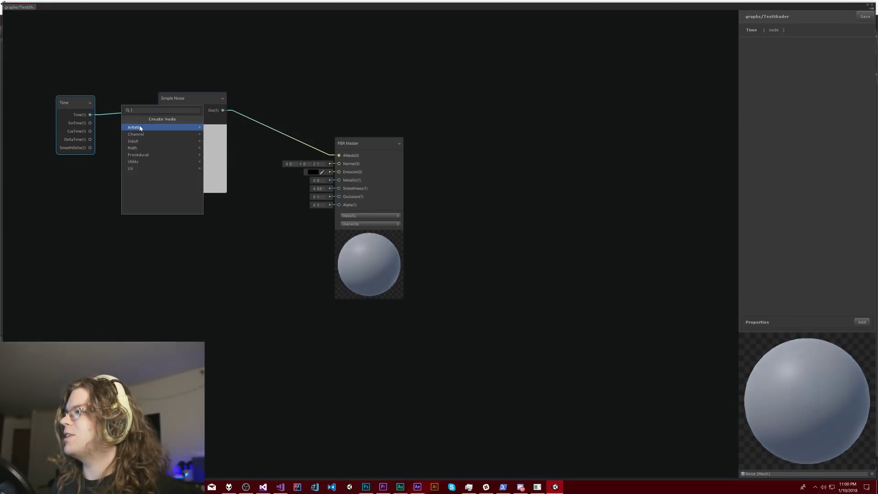
{"action": "left_click", "coordinate": [143, 169]}
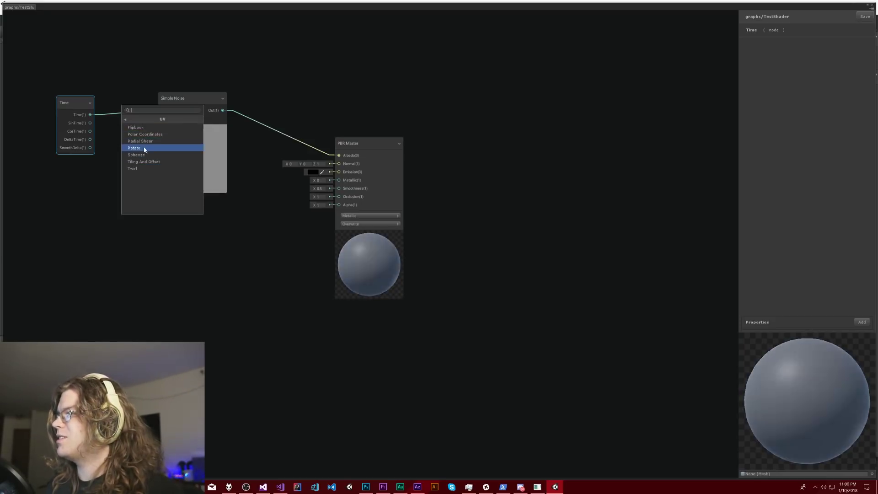
{"action": "left_click", "coordinate": [157, 82]}
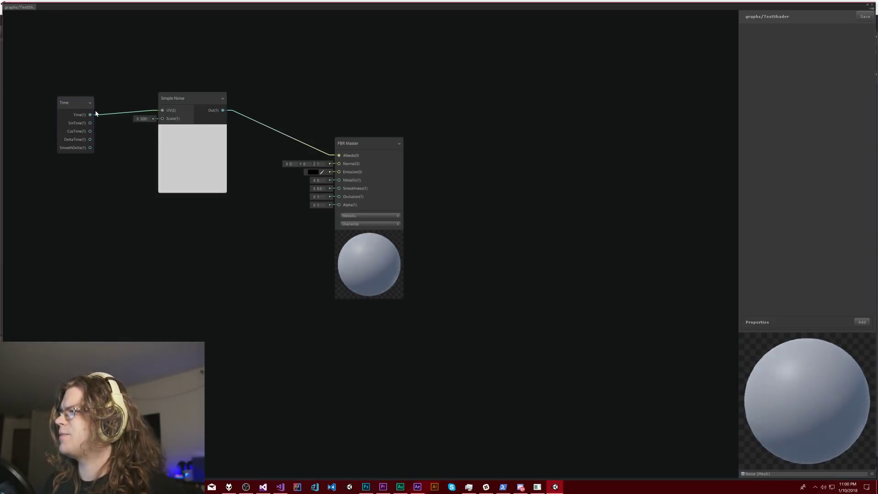
{"action": "left_click_drag", "start_coordinate": [163, 110], "coordinate": [122, 110]}
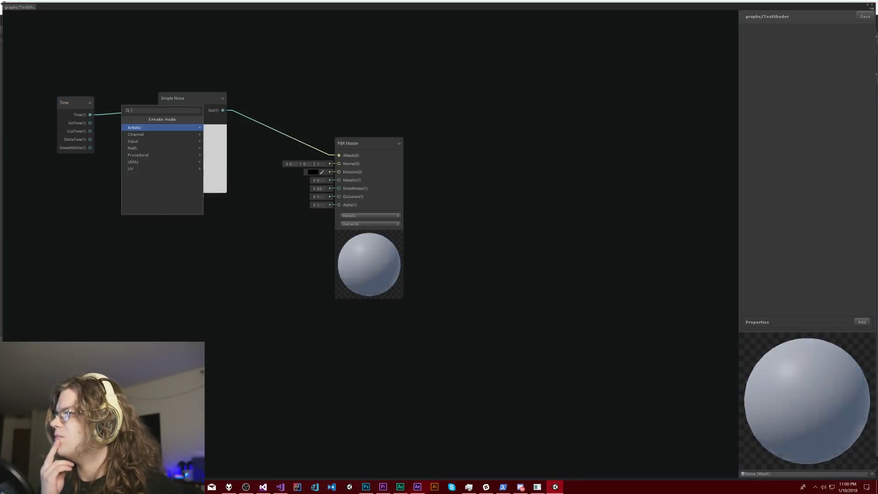
{"action": "left_click", "coordinate": [133, 135]}
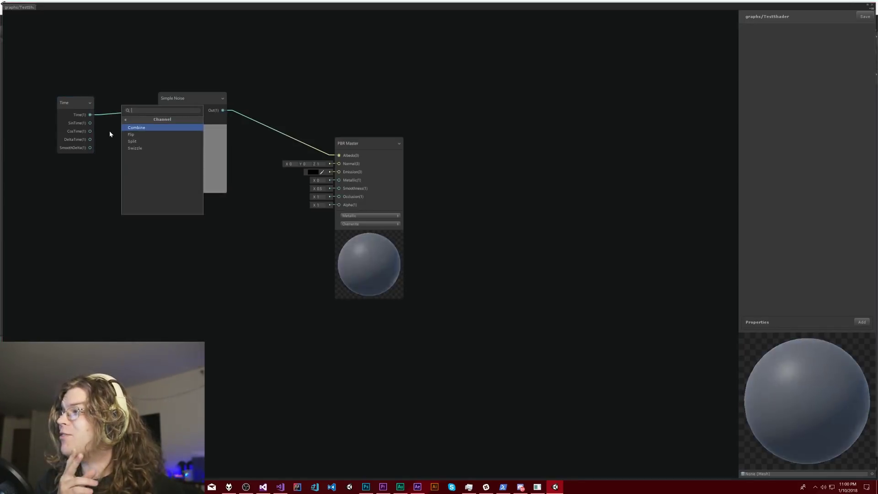
{"action": "left_click", "coordinate": [139, 118]}
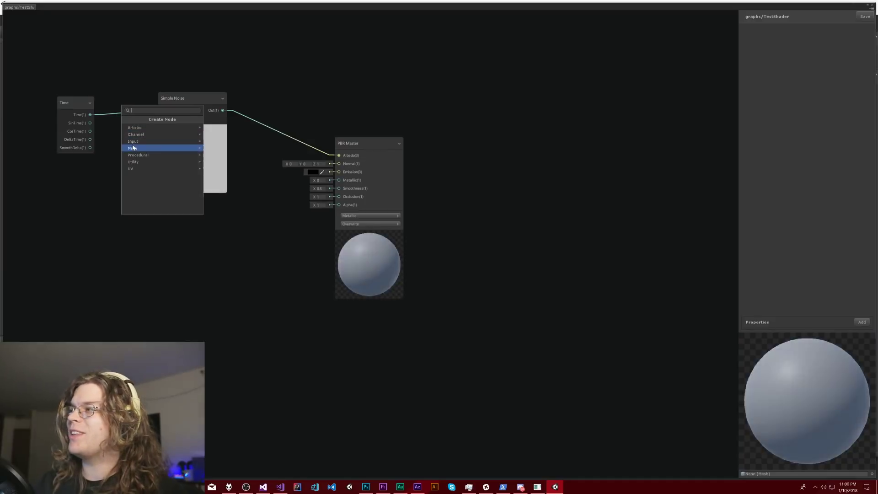
{"action": "left_click", "coordinate": [134, 143]}
{"action": "left_click", "coordinate": [141, 134]}
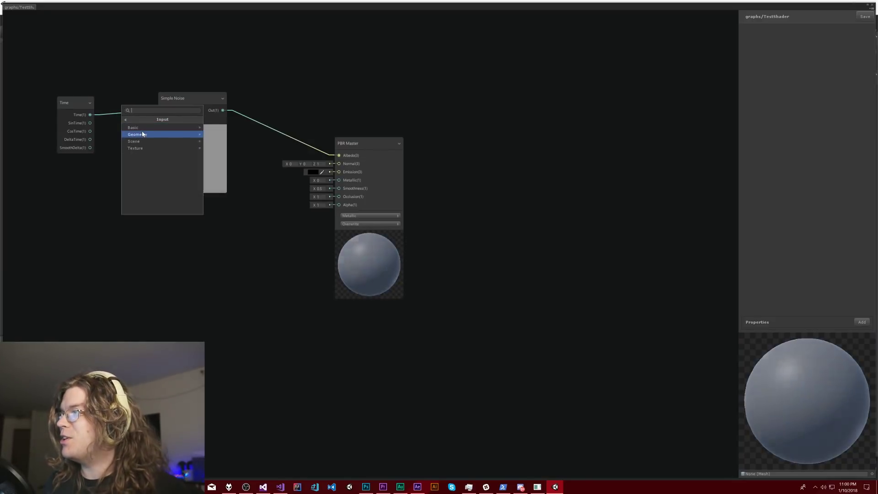
Add a UV node beside Simple Noise, move it aside, then delete it
{"action": "left_click", "coordinate": [131, 162]}
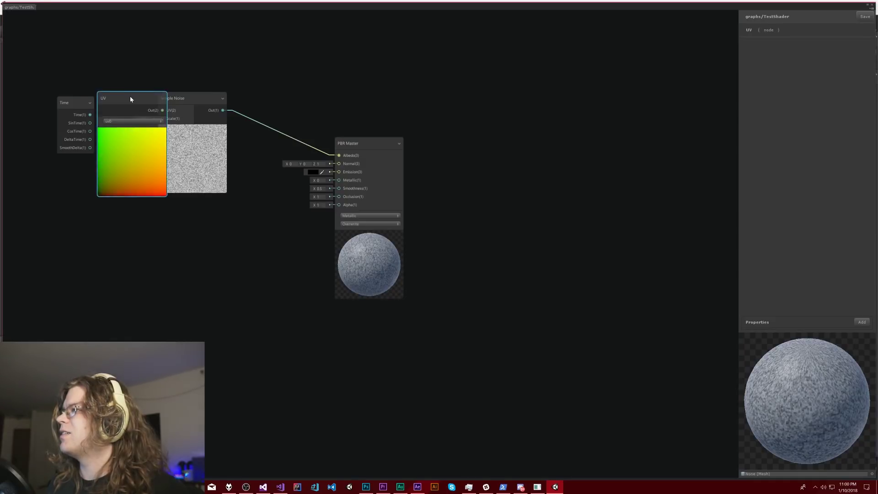
{"action": "left_click_drag", "start_coordinate": [130, 96], "coordinate": [105, 61]}
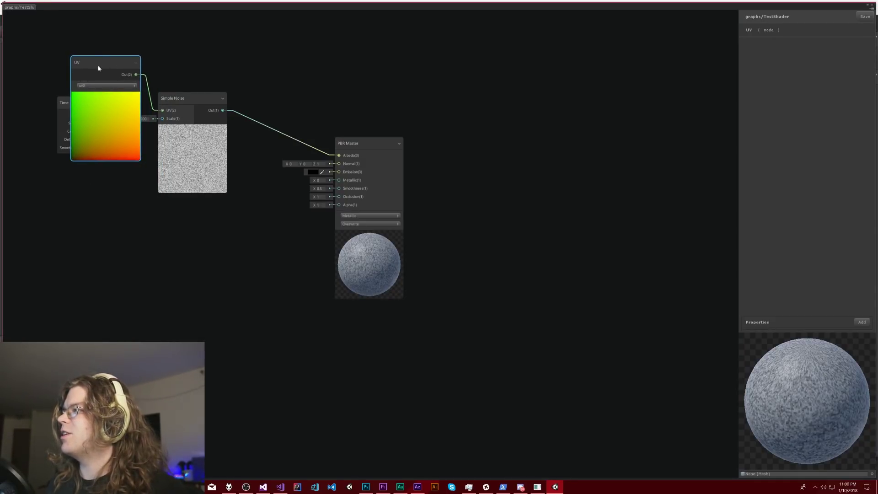
{"action": "key", "text": "Delete"}
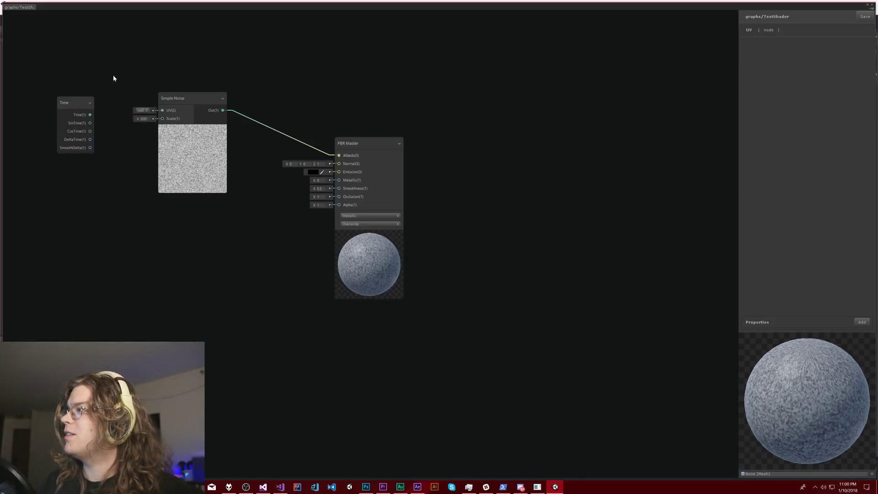
Browse the Math > Vector nodes, then keep Simple Noise's UV channel on uv0
{"action": "right_click", "coordinate": [119, 136]}
{"action": "left_click", "coordinate": [126, 141]}
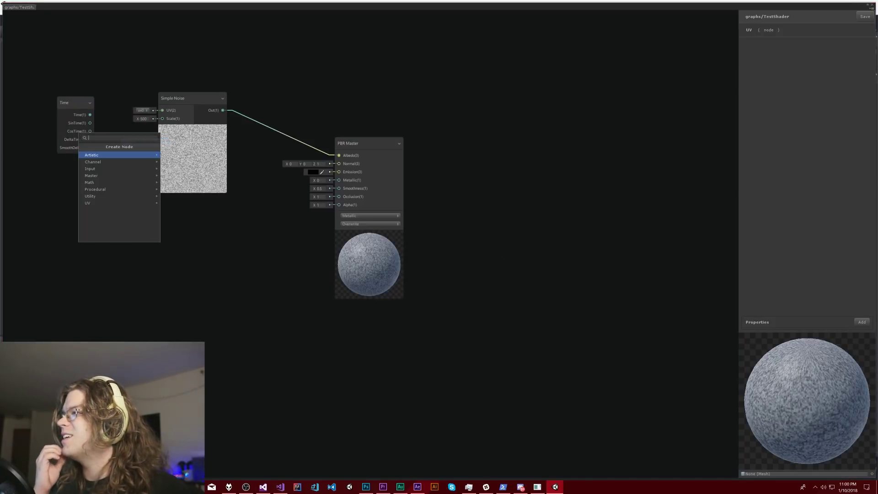
{"action": "left_click", "coordinate": [103, 183]}
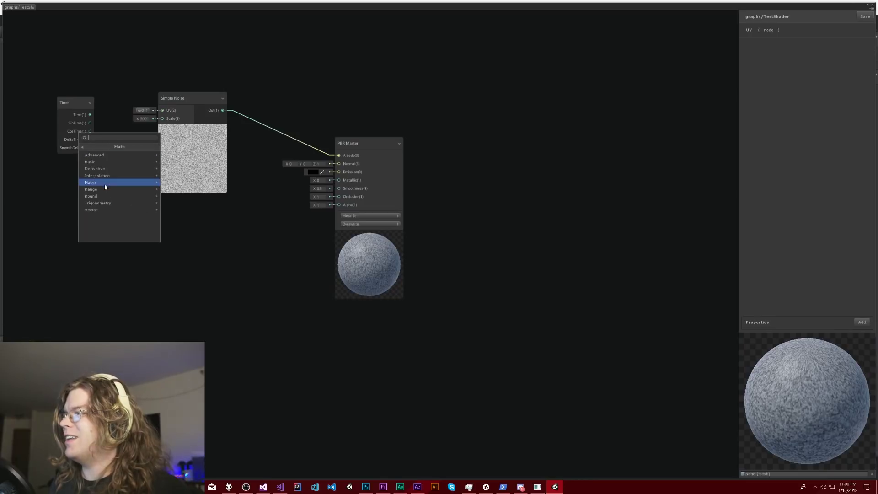
{"action": "left_click", "coordinate": [102, 211]}
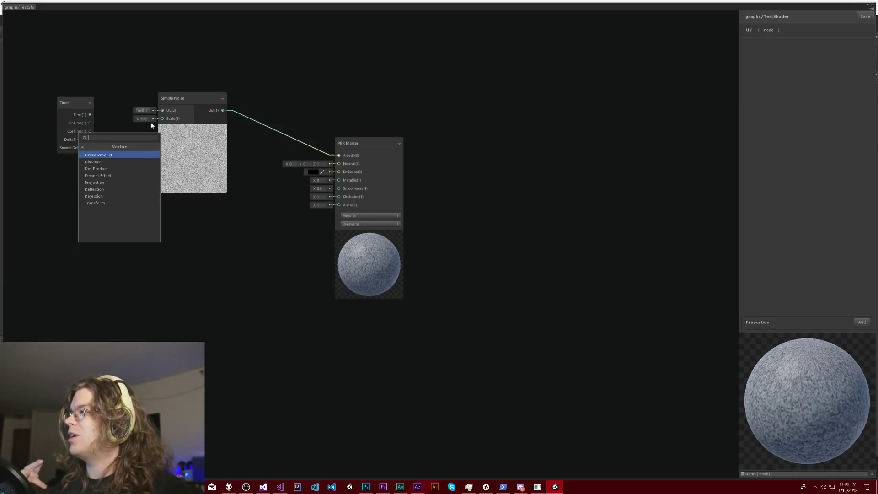
{"action": "left_click", "coordinate": [142, 110]}
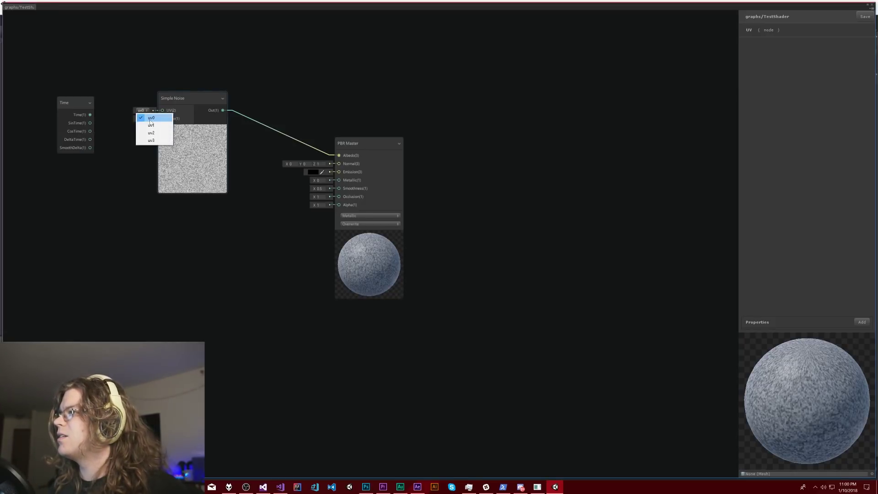
{"action": "left_click", "coordinate": [151, 119]}
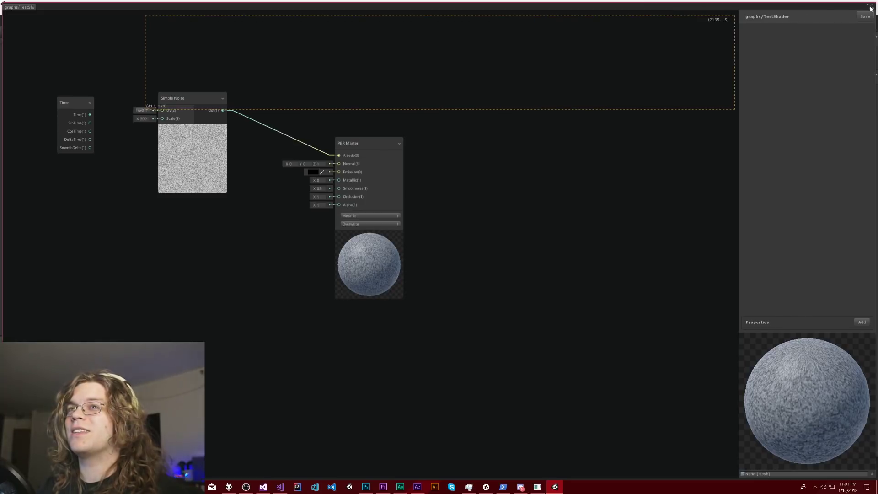
Save the TestShader graph when closing its window, then reopen it in the graph editor
{"action": "key", "text": "shift+space"}
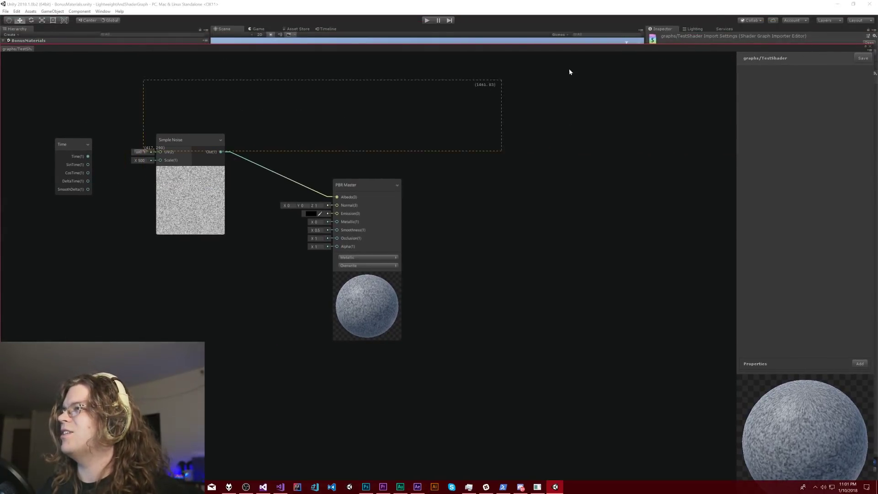
{"action": "left_click", "coordinate": [870, 48]}
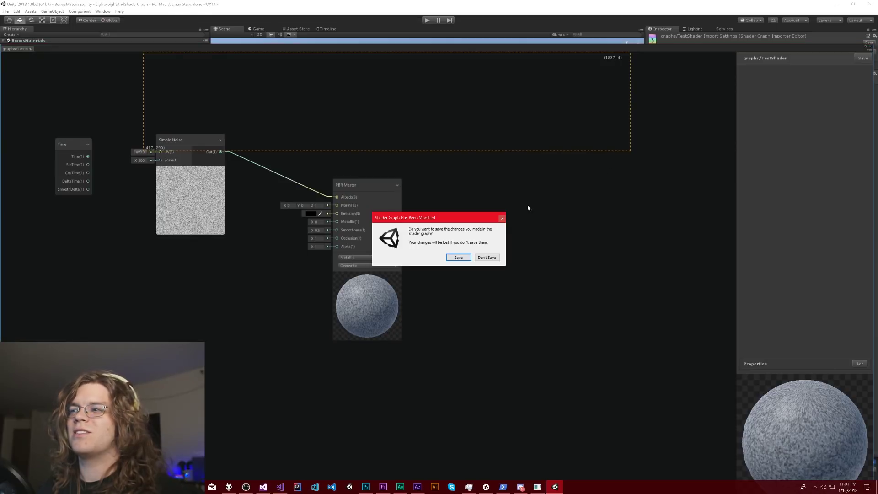
{"action": "left_click", "coordinate": [459, 257]}
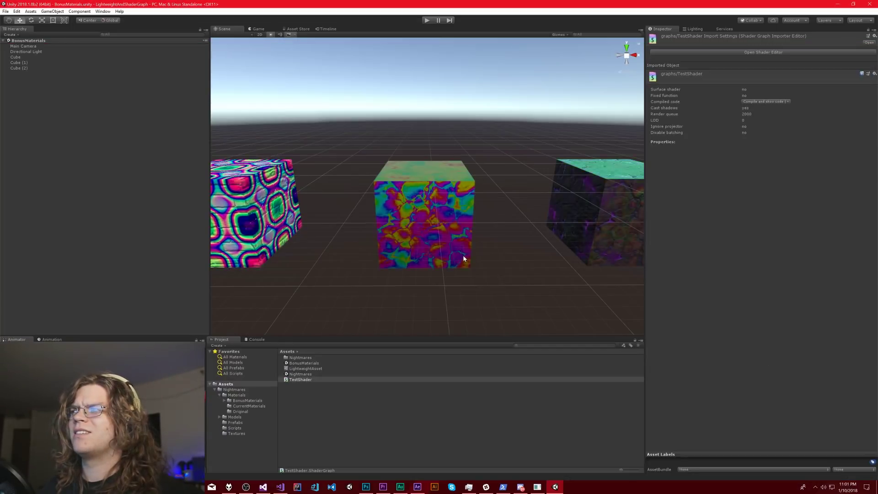
{"action": "left_click", "coordinate": [787, 53]}
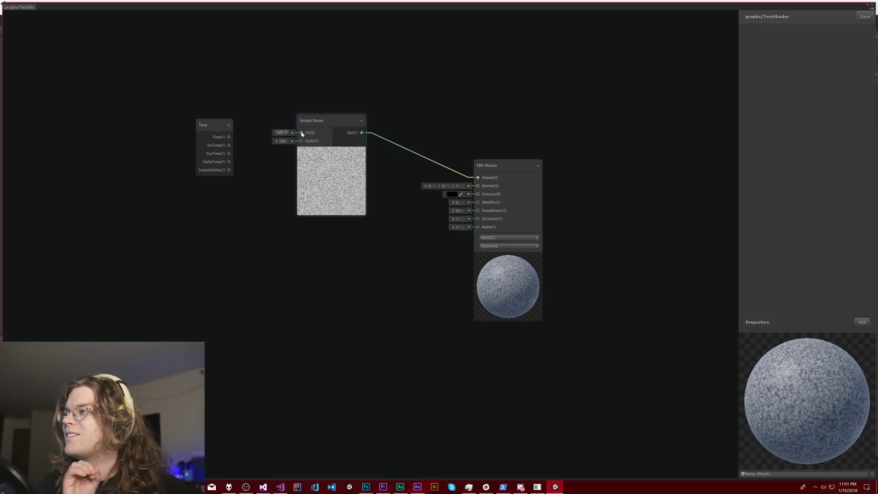
Browse the Utility, UV and Math (basic, advanced) node categories in the node search
{"action": "key", "text": "space"}
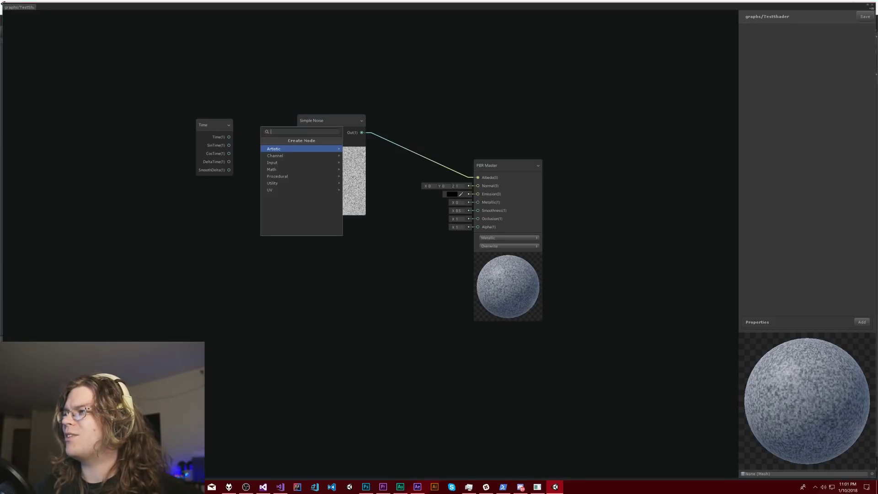
{"action": "left_click", "coordinate": [273, 184]}
{"action": "key", "text": "Left"}
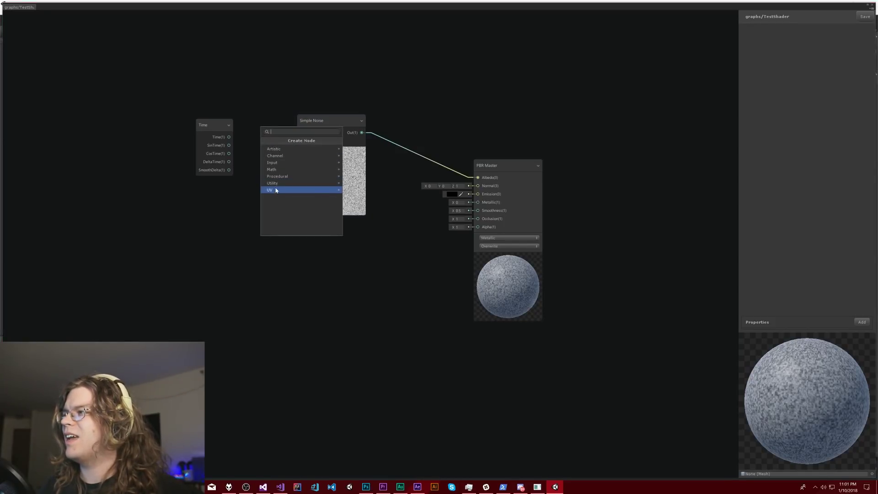
{"action": "left_click", "coordinate": [274, 189]}
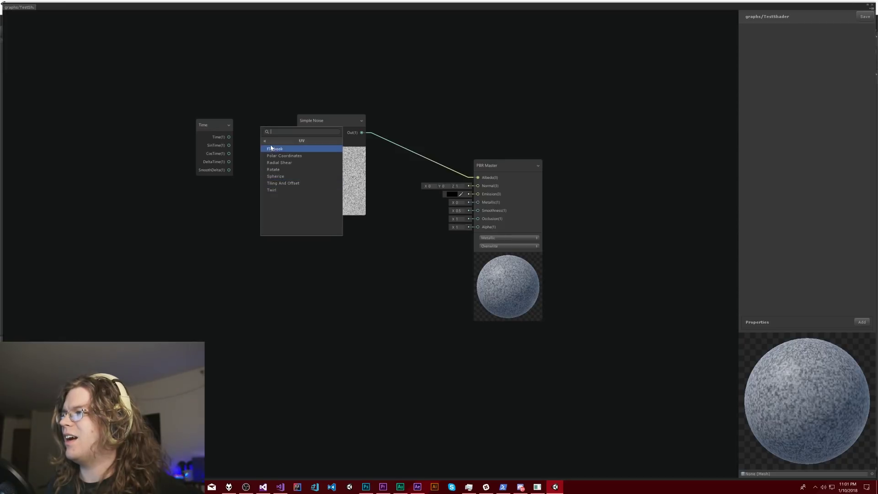
{"action": "key", "text": "Left"}
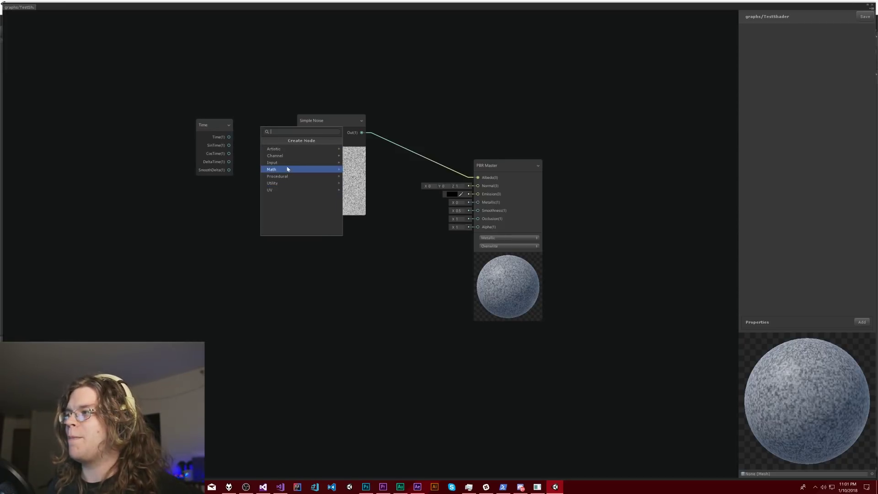
{"action": "left_click", "coordinate": [282, 169]}
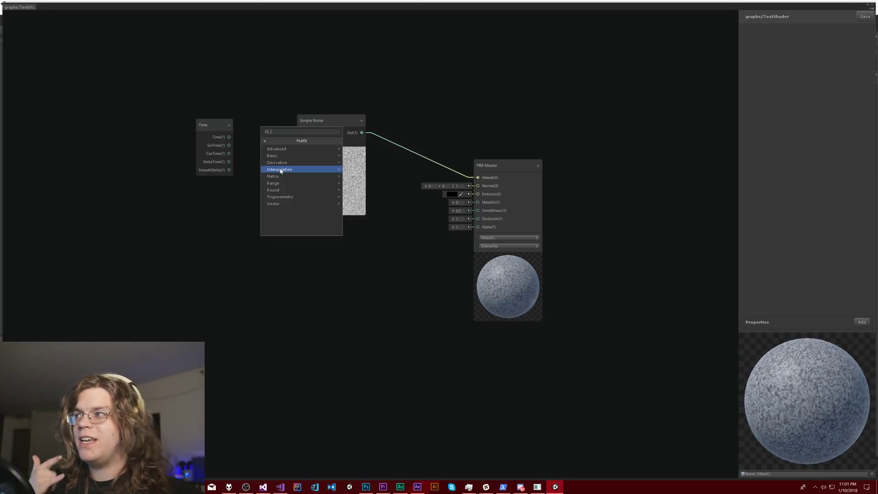
{"action": "left_click", "coordinate": [277, 156]}
{"action": "left_click", "coordinate": [270, 141]}
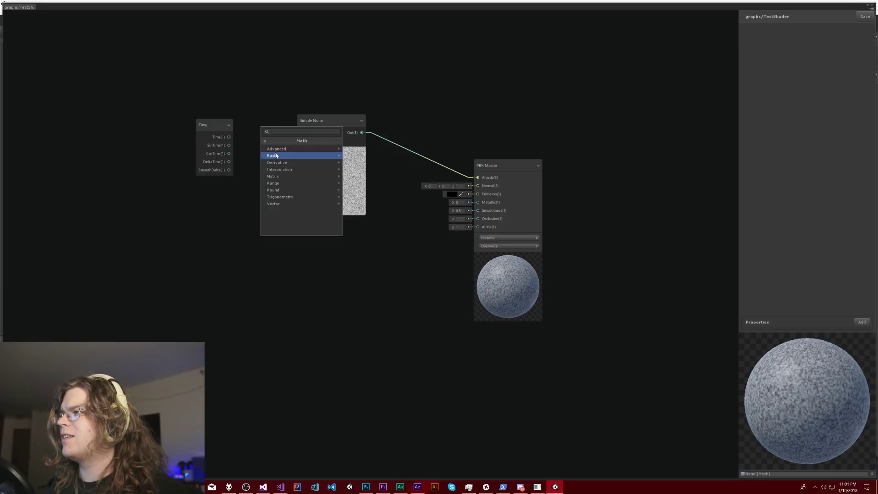
{"action": "left_click", "coordinate": [277, 150]}
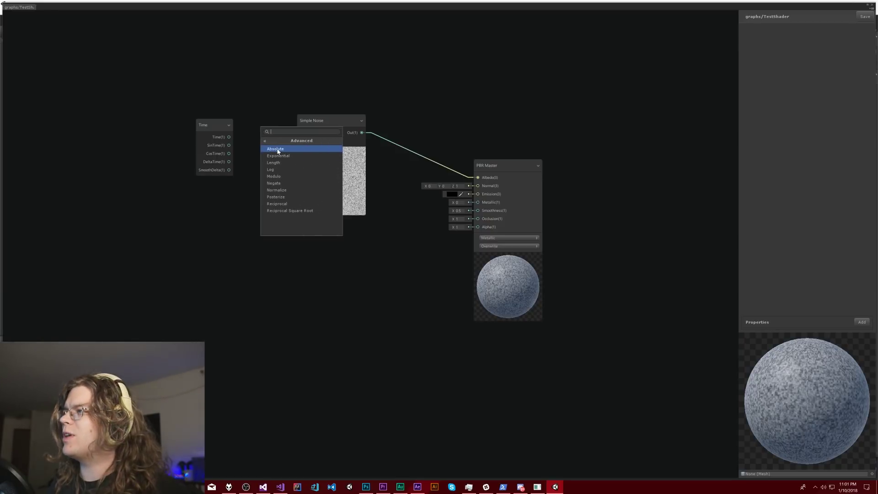
{"action": "left_click", "coordinate": [268, 141]}
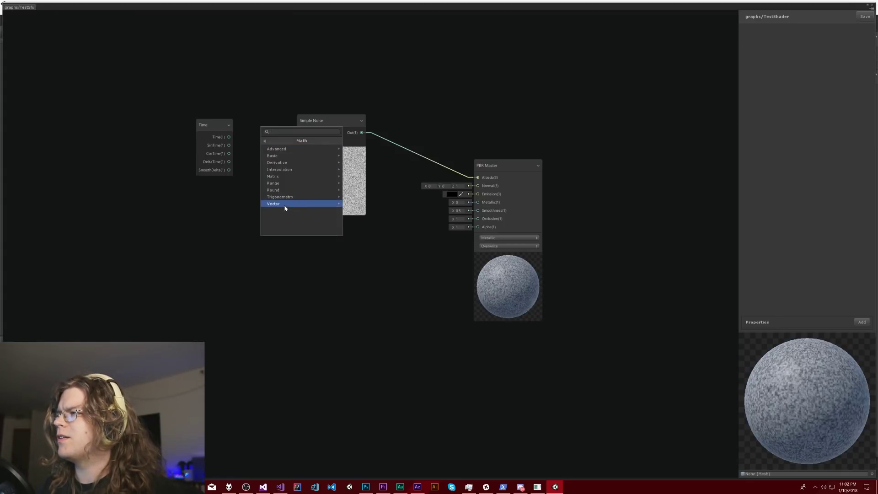
Look through Math Vector and Channel nodes, then open Input > Basic
{"action": "left_click", "coordinate": [284, 207]}
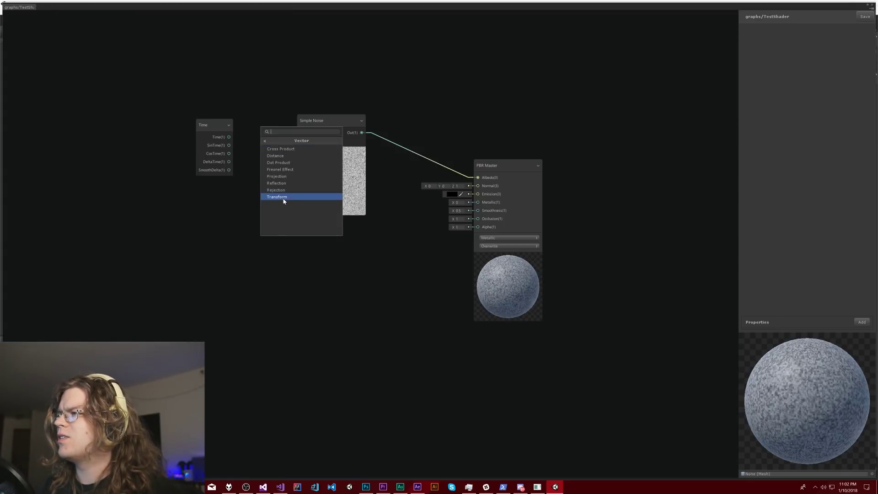
{"action": "left_click", "coordinate": [277, 143]}
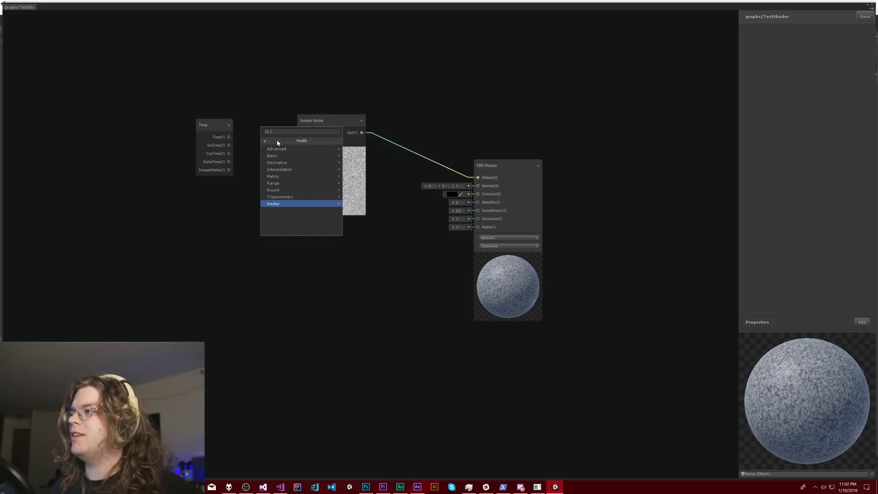
{"action": "left_click", "coordinate": [277, 143]}
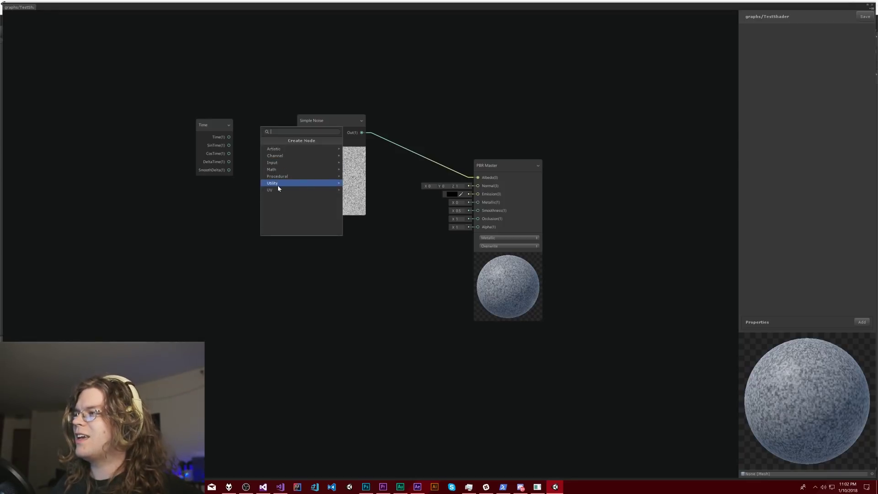
{"action": "left_click", "coordinate": [277, 155]}
{"action": "left_click", "coordinate": [276, 142]}
{"action": "left_click", "coordinate": [274, 162]}
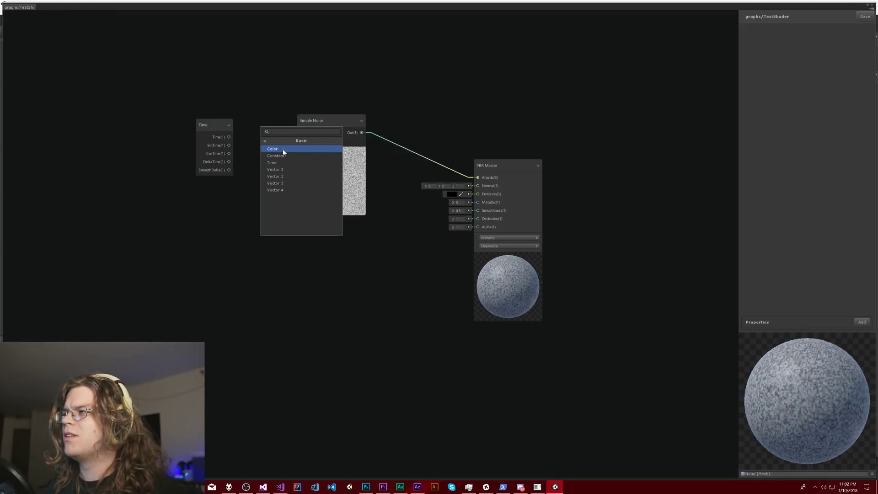
{"action": "left_click", "coordinate": [282, 149]}
Add a Vector 2 node, move it off Simple Noise, then delete it
{"action": "left_click", "coordinate": [279, 176]}
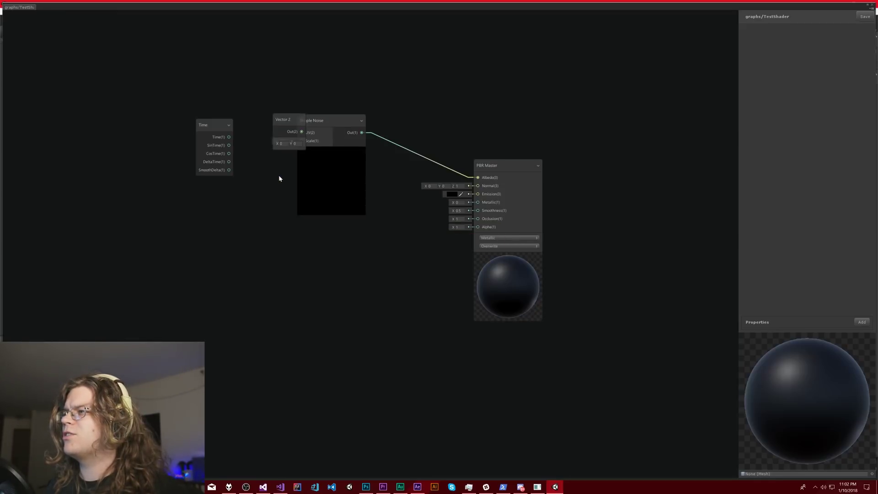
{"action": "left_click_drag", "start_coordinate": [289, 125], "coordinate": [230, 86]}
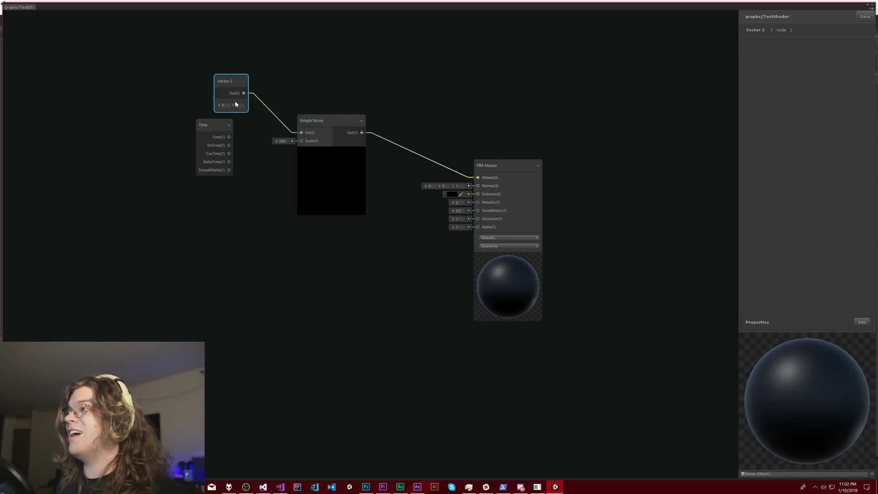
{"action": "left_click_drag", "start_coordinate": [230, 137], "coordinate": [225, 101]}
{"action": "left_click", "coordinate": [270, 78]}
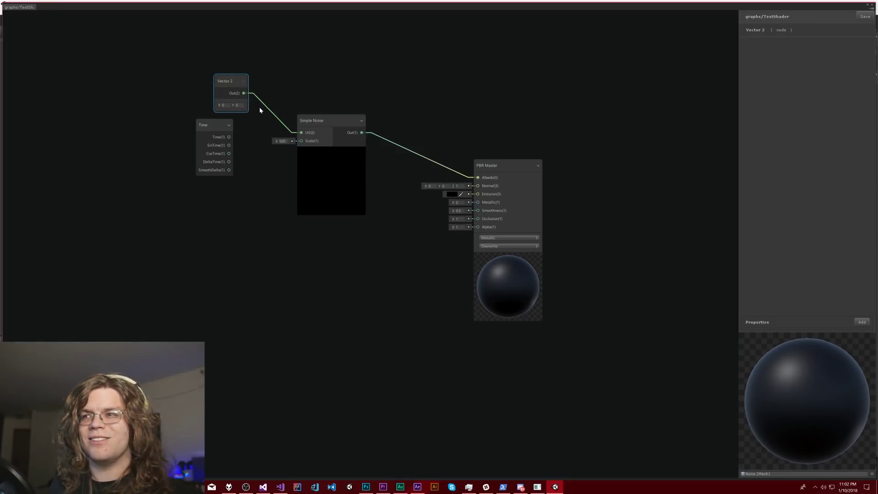
{"action": "key", "text": "Delete"}
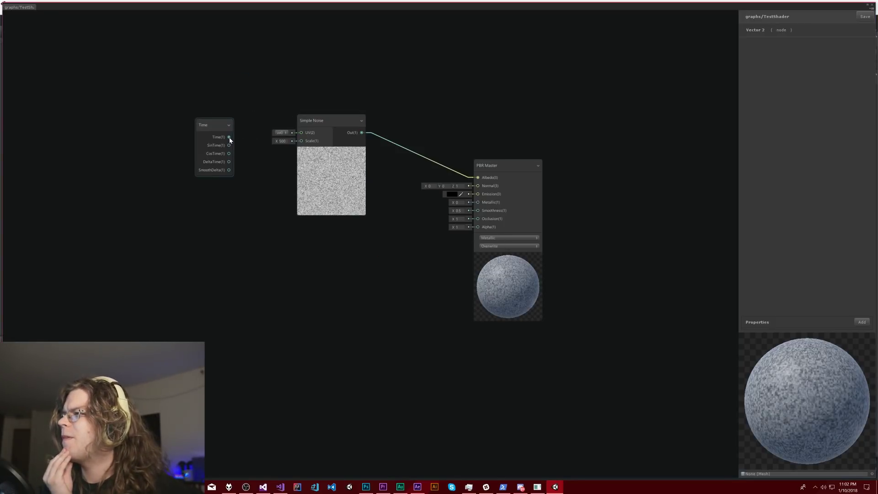
Connect Time, then SinTime, to the noise Scale, then pull the wire back off onto the canvas
{"action": "left_click_drag", "start_coordinate": [230, 137], "coordinate": [304, 143]}
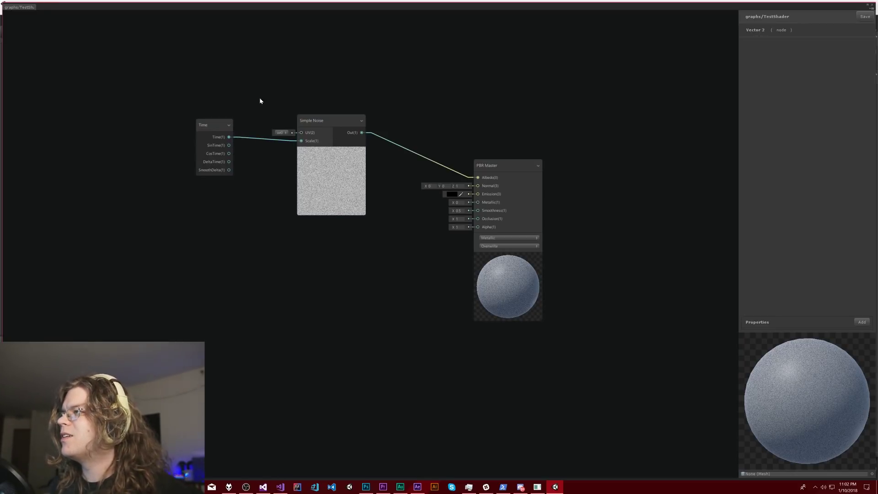
{"action": "left_click_drag", "start_coordinate": [229, 145], "coordinate": [306, 143]}
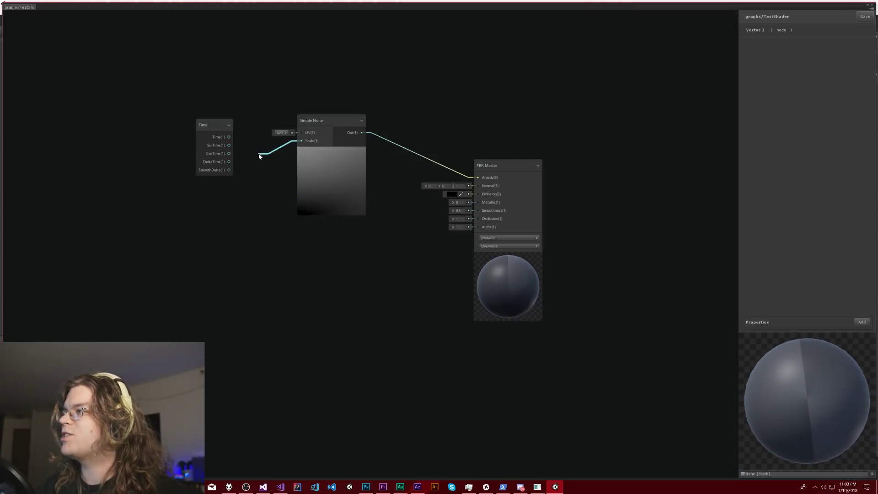
{"action": "left_click_drag", "start_coordinate": [259, 157], "coordinate": [259, 156]}
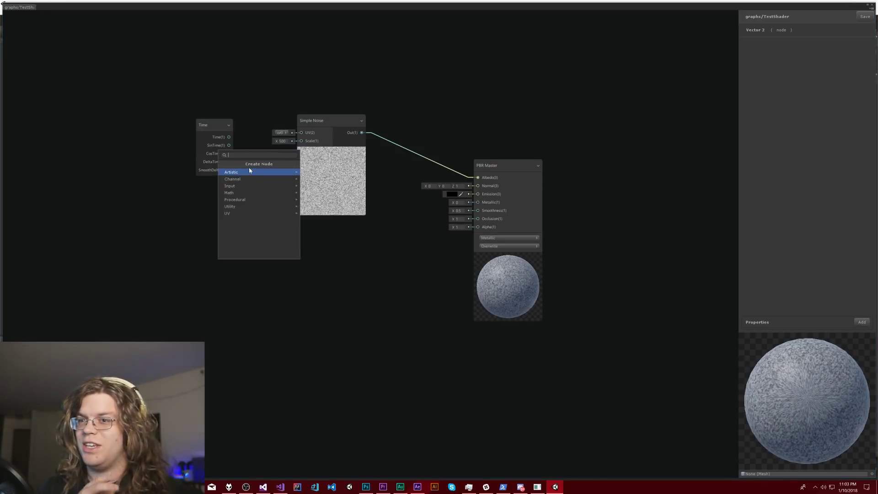
Browse the Math submenus: Interpolation, Matrix, Range, Advanced, Basic, Trigonometry and Vector
{"action": "left_click", "coordinate": [243, 192]}
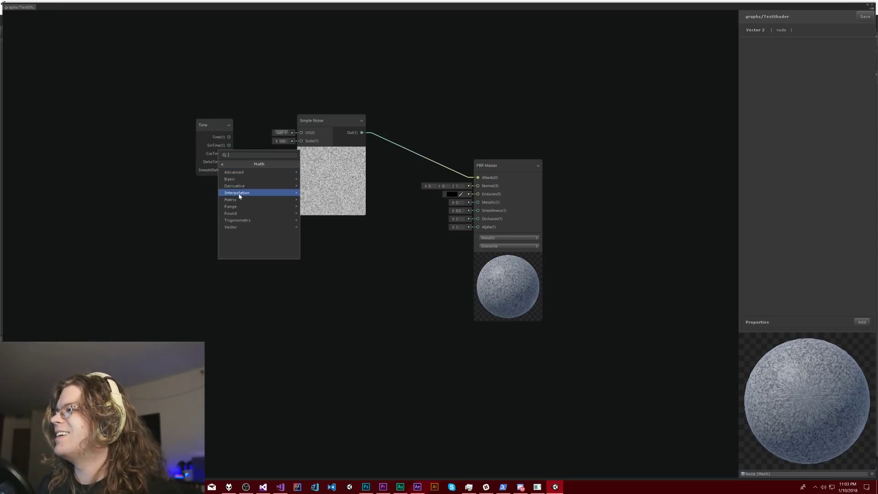
{"action": "left_click", "coordinate": [235, 193]}
{"action": "key", "text": "Left"}
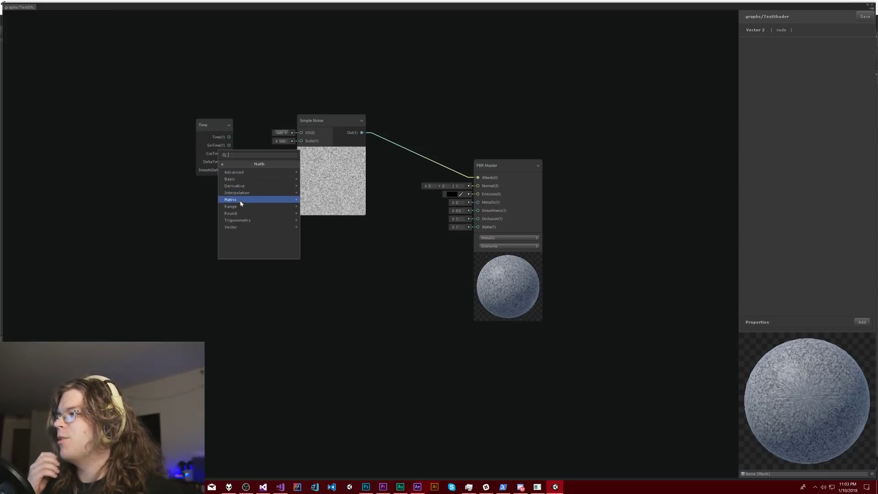
{"action": "left_click", "coordinate": [241, 200]}
{"action": "left_click", "coordinate": [232, 164]}
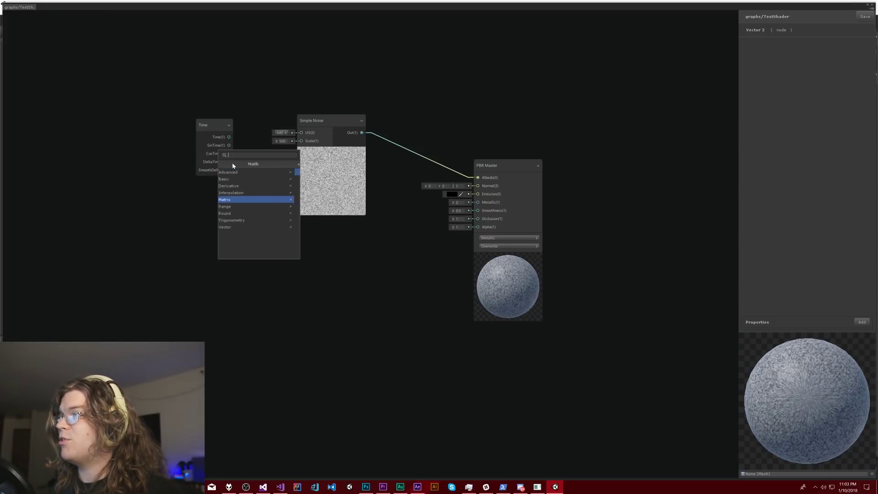
{"action": "left_click", "coordinate": [239, 209]}
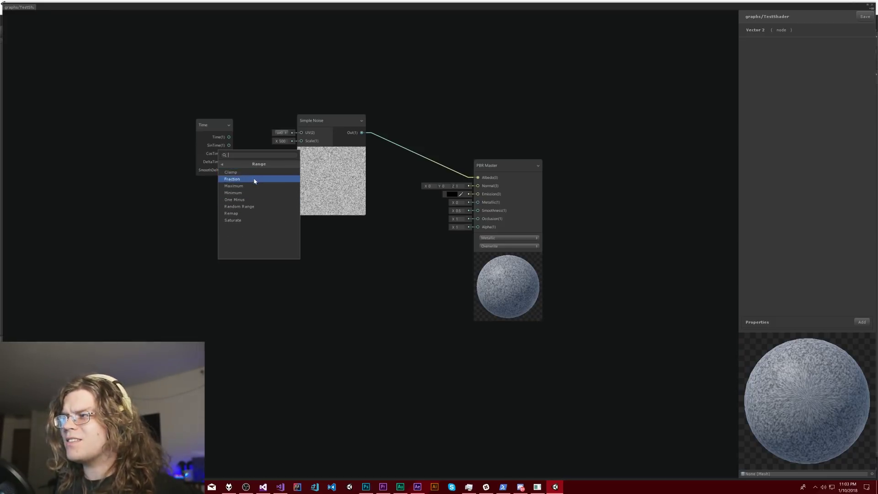
{"action": "left_click", "coordinate": [239, 165]}
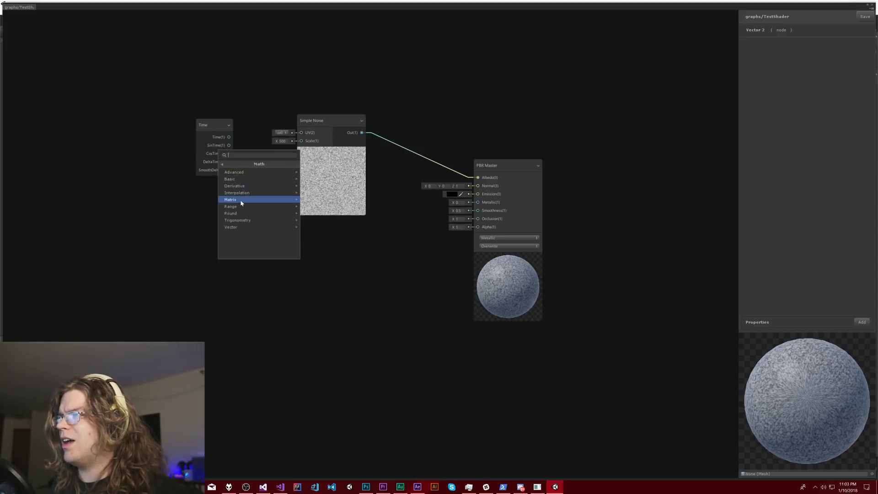
{"action": "left_click", "coordinate": [239, 172]}
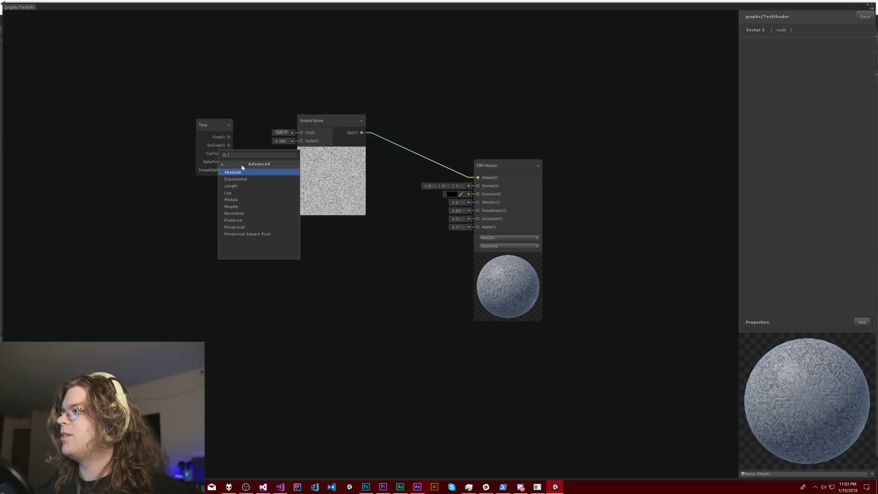
{"action": "left_click", "coordinate": [242, 165]}
{"action": "left_click", "coordinate": [240, 179]}
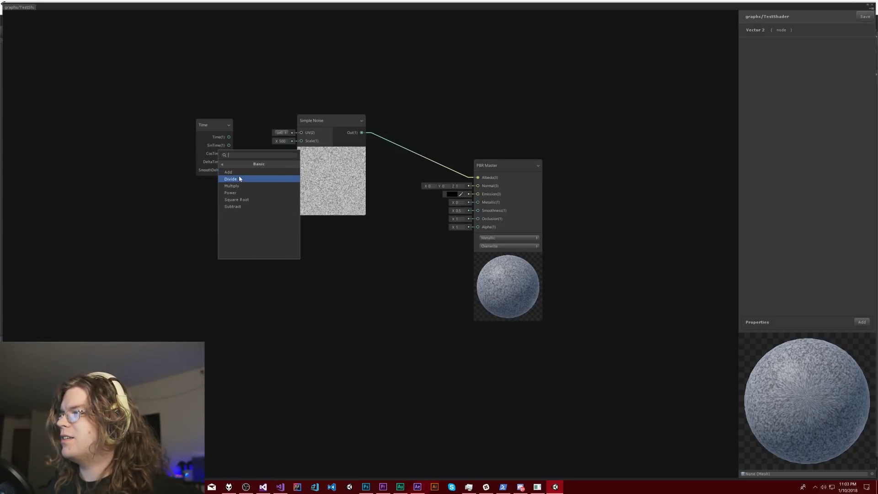
{"action": "left_click", "coordinate": [231, 166]}
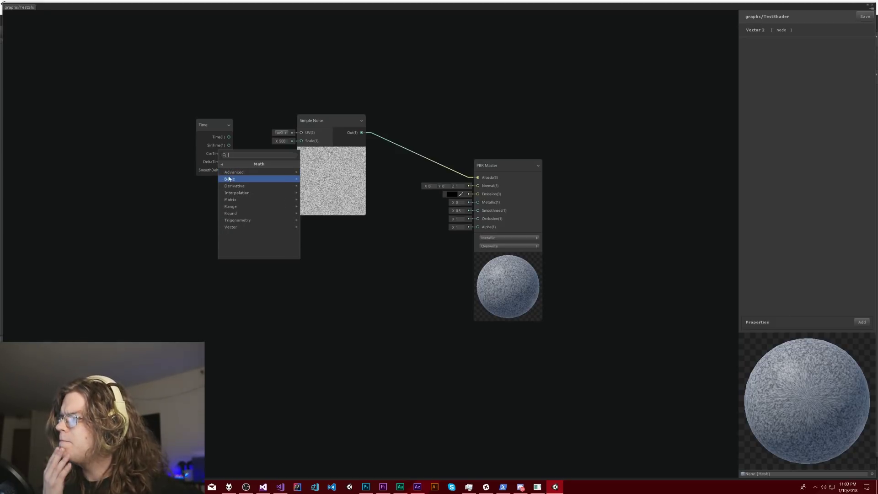
{"action": "left_click", "coordinate": [238, 221]}
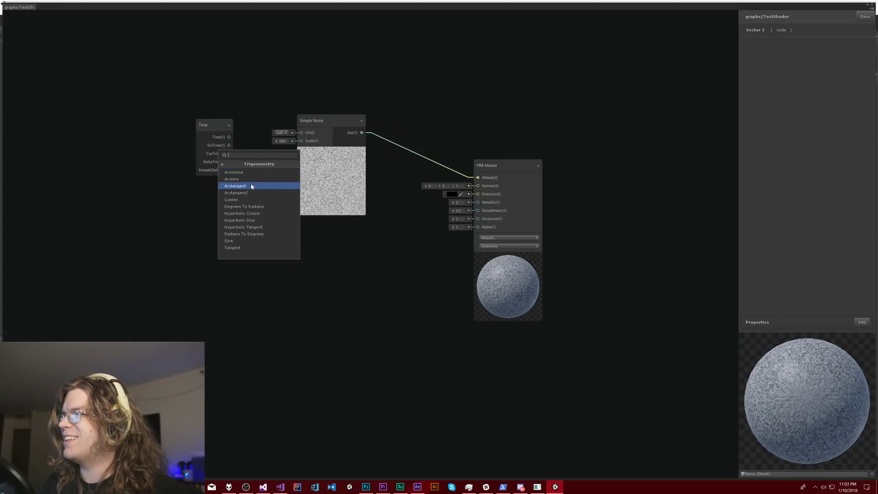
{"action": "left_click", "coordinate": [236, 165]}
{"action": "left_click", "coordinate": [242, 227]}
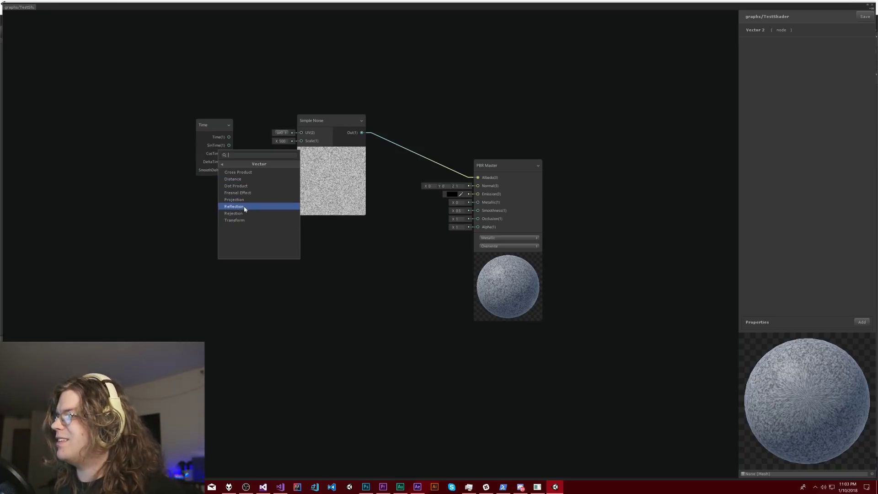
{"action": "key", "text": "Up"}
{"action": "left_click", "coordinate": [243, 164]}
Dismiss the node creation list without adding a node, leaving Simple Noise selected
{"action": "left_click", "coordinate": [305, 136]}
{"action": "key", "text": "space"}
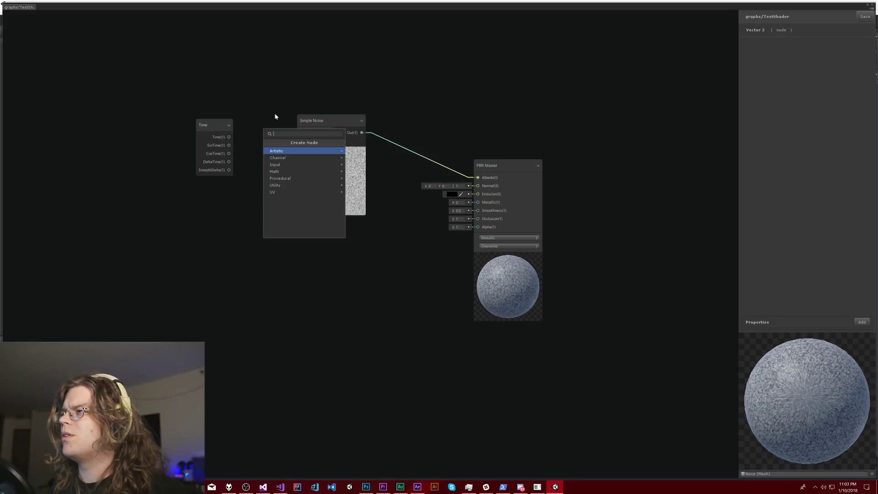
{"action": "left_click", "coordinate": [275, 117]}
{"action": "key", "text": "space"}
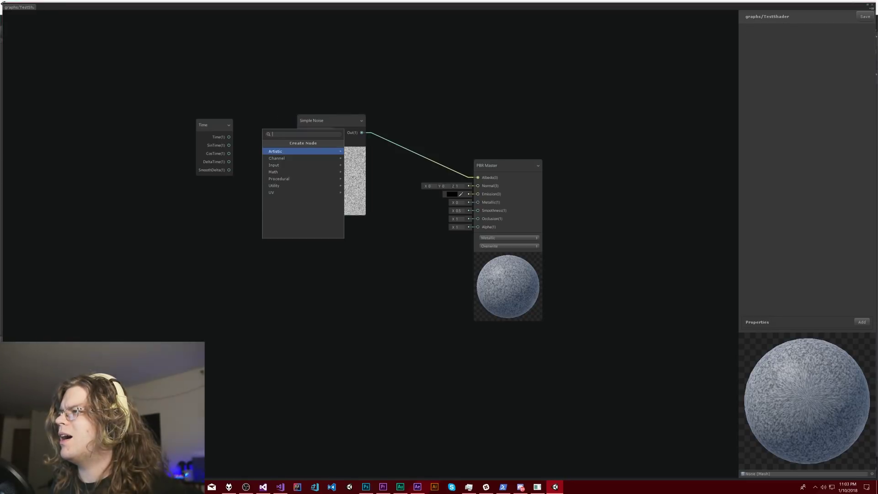
{"action": "left_click", "coordinate": [297, 131]}
Wire Time, then SinTime, into Simple Noise's UV input, then delete that link
{"action": "left_click_drag", "start_coordinate": [230, 140], "coordinate": [229, 138]}
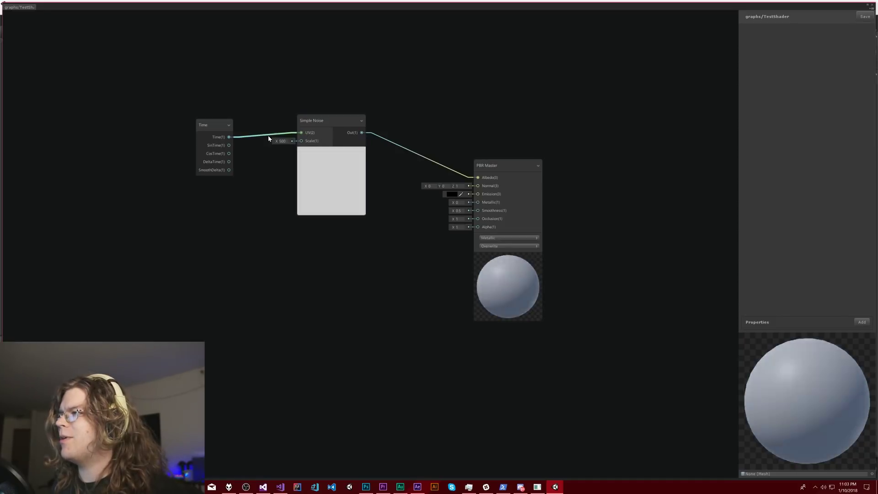
{"action": "left_click_drag", "start_coordinate": [300, 133], "coordinate": [230, 145]}
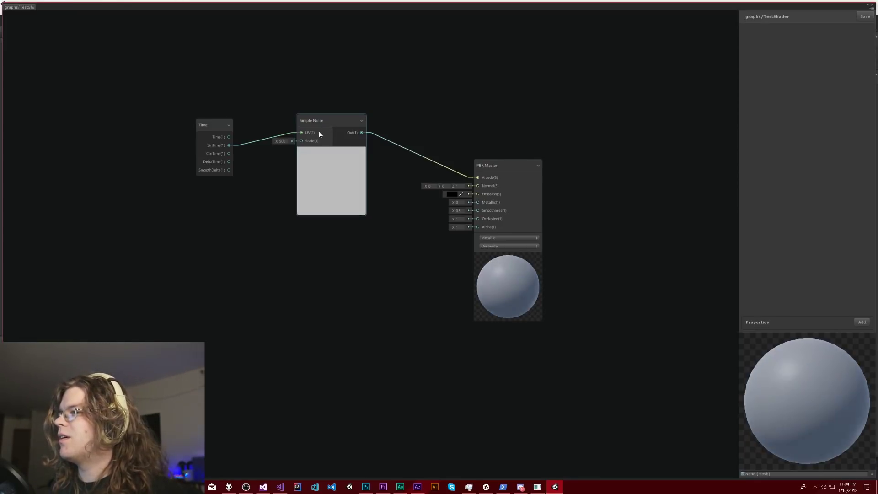
{"action": "left_click", "coordinate": [252, 141]}
{"action": "key", "text": "Delete"}
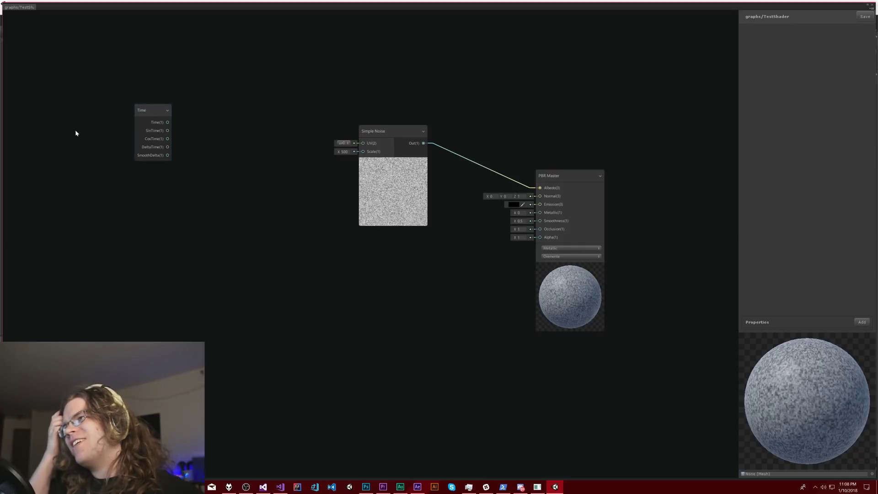
Select the Simple Noise node and shift it up-left to get it ready for deletion
{"action": "left_click", "coordinate": [376, 133]}
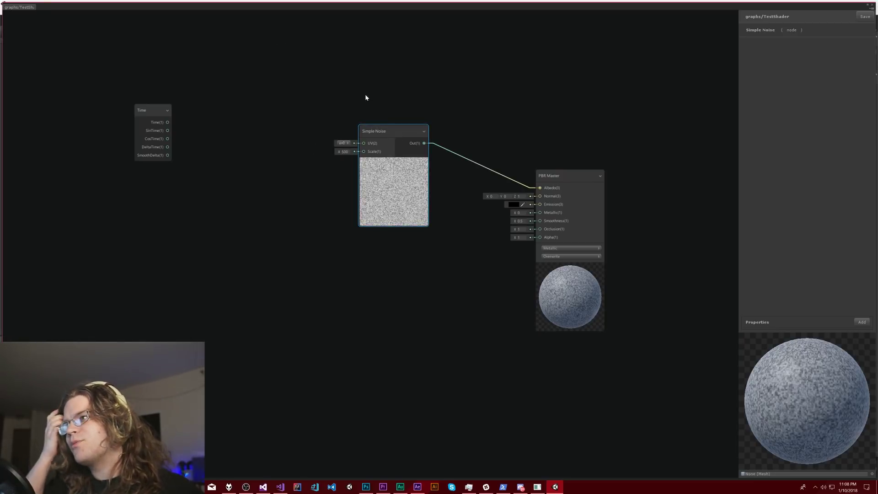
{"action": "left_click_drag", "start_coordinate": [386, 139], "coordinate": [363, 133]}
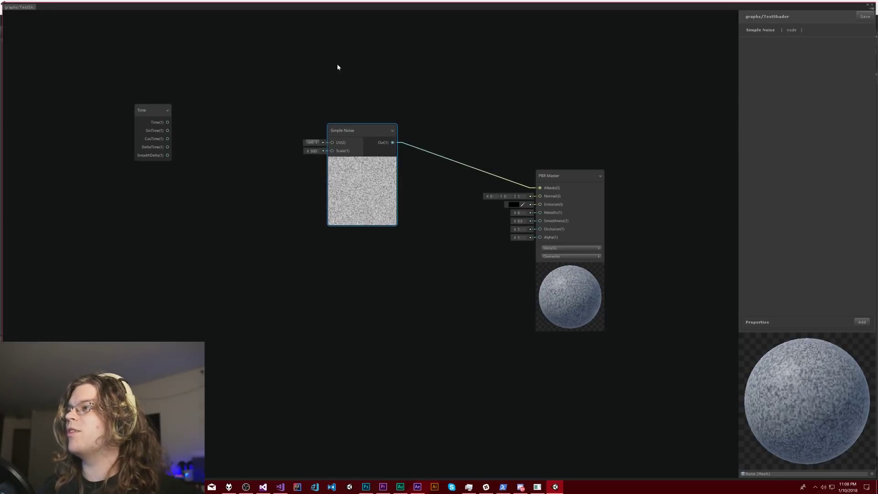
{"action": "left_click", "coordinate": [366, 128]}
Delete Simple Noise and add a Voronoi node from Procedural > Noise
{"action": "key", "text": "Delete"}
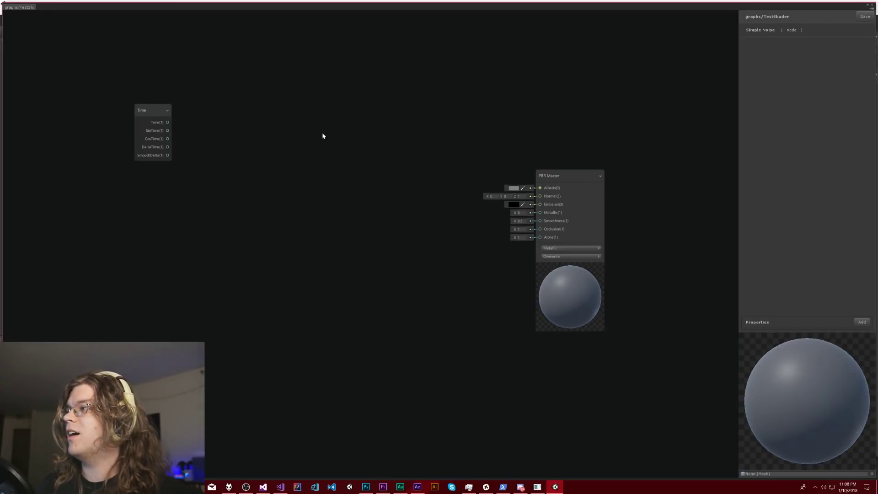
{"action": "right_click", "coordinate": [323, 136]}
{"action": "left_click", "coordinate": [338, 138]}
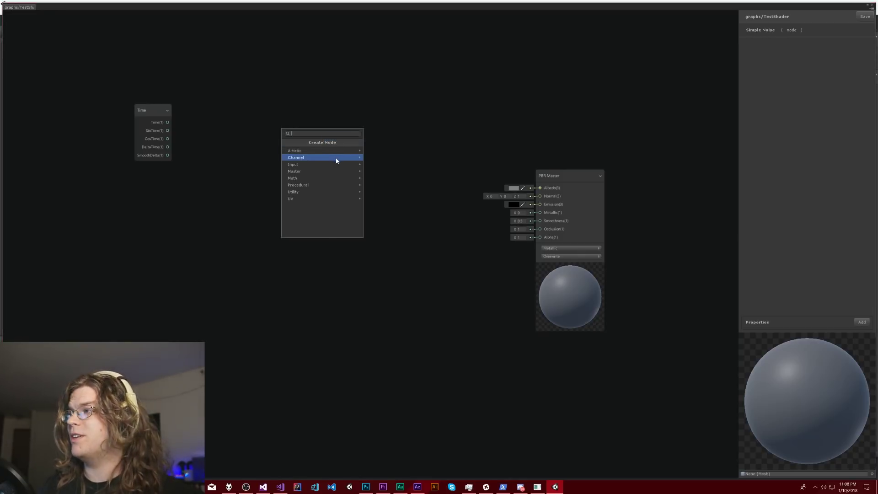
{"action": "left_click", "coordinate": [308, 185]}
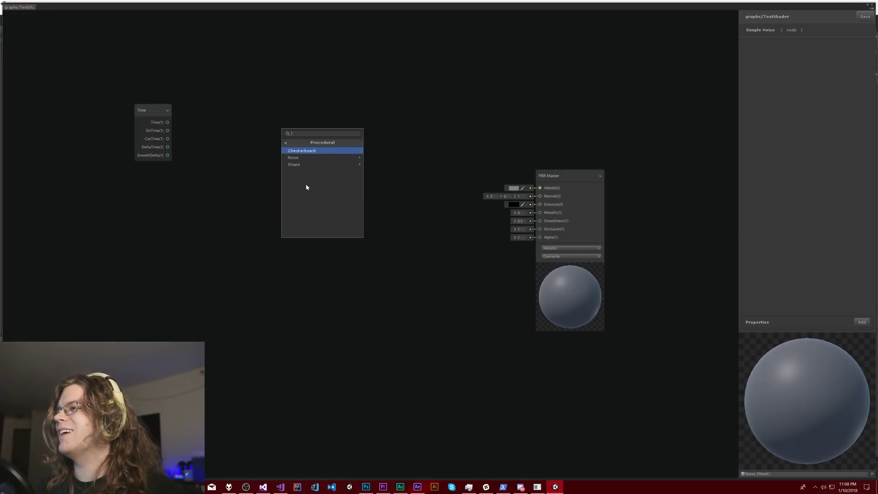
{"action": "left_click", "coordinate": [298, 158]}
{"action": "left_click", "coordinate": [299, 158]}
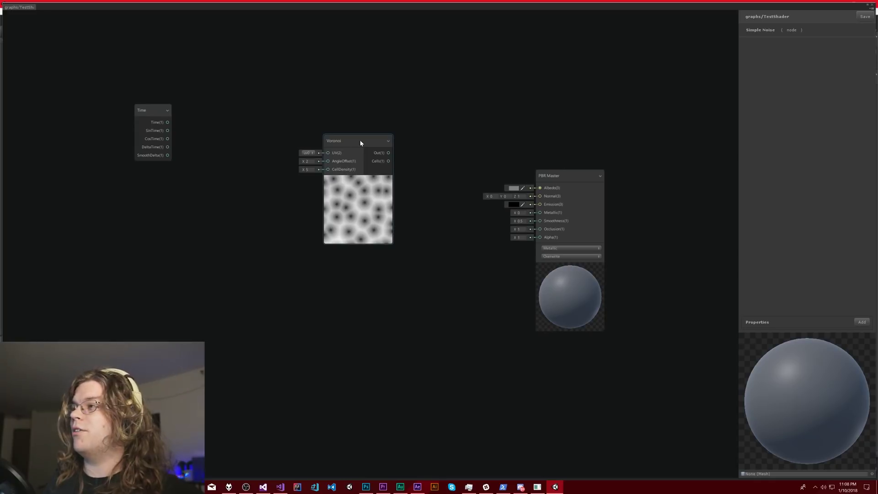
{"action": "left_click_drag", "start_coordinate": [360, 143], "coordinate": [345, 157]}
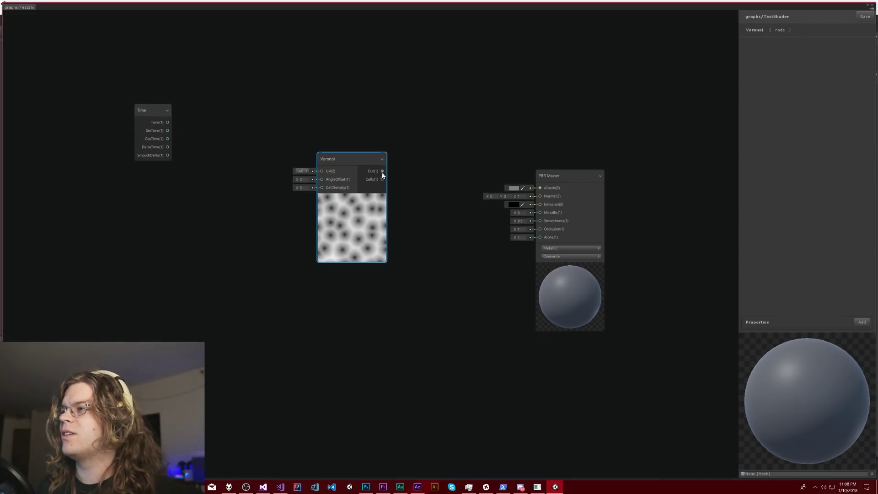
Connect Voronoi Out to Albedo and Cells to Metallic, then inspect the preview sphere
{"action": "left_click_drag", "start_coordinate": [540, 211], "coordinate": [540, 188]}
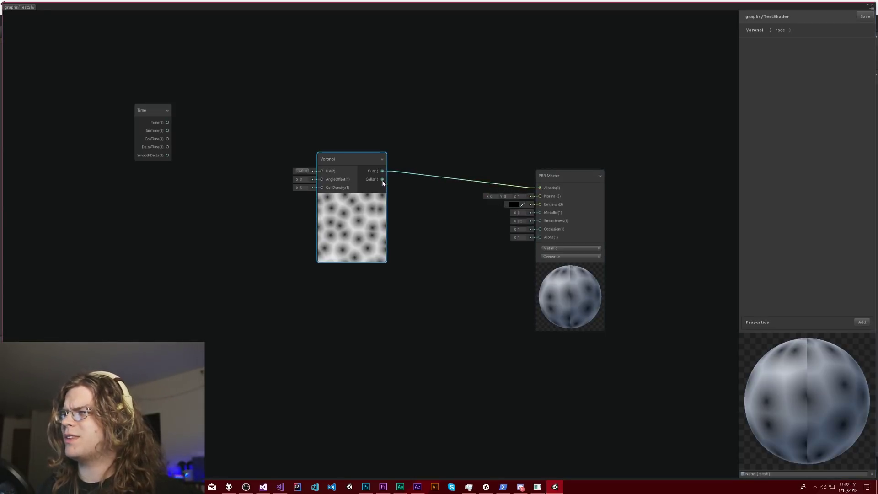
{"action": "left_click_drag", "start_coordinate": [382, 179], "coordinate": [539, 213]}
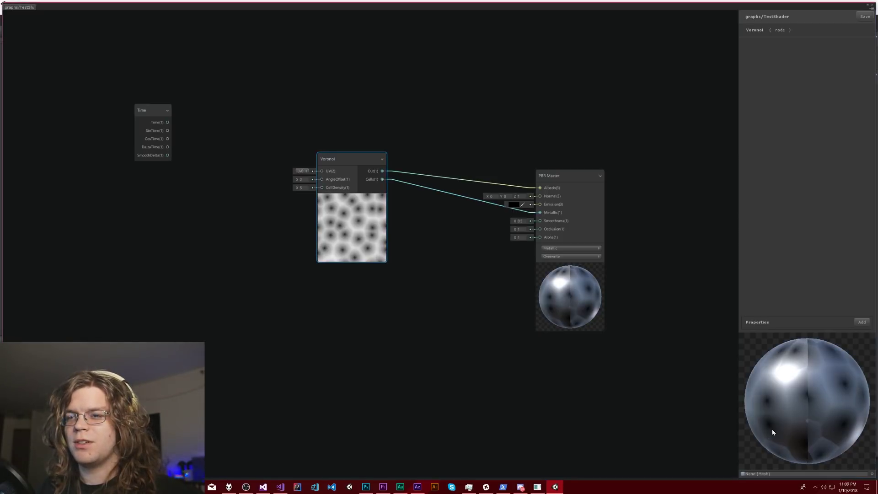
{"action": "mouse_move", "coordinate": [773, 430]}
{"action": "left_mouse_down"}
{"action": "mouse_move", "coordinate": [779, 417]}
{"action": "mouse_move", "coordinate": [788, 429]}
{"action": "mouse_move", "coordinate": [776, 442]}
{"action": "left_mouse_up"}
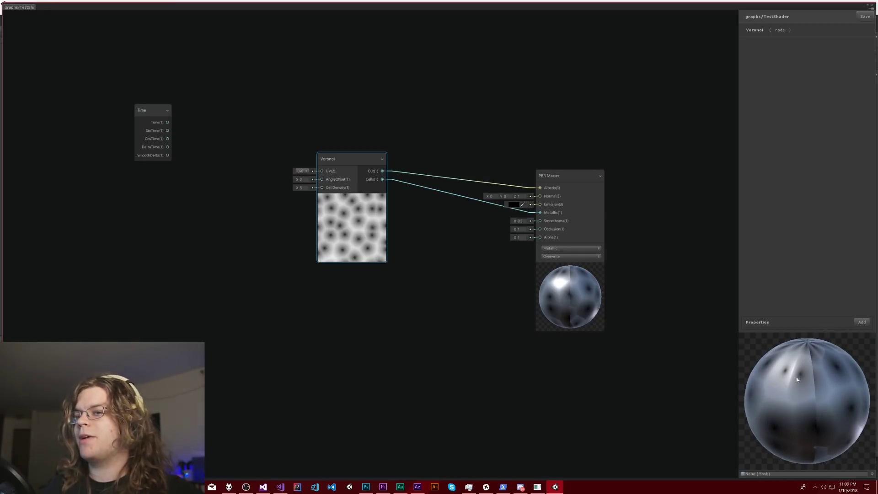
{"action": "left_click_drag", "start_coordinate": [800, 386], "coordinate": [791, 394]}
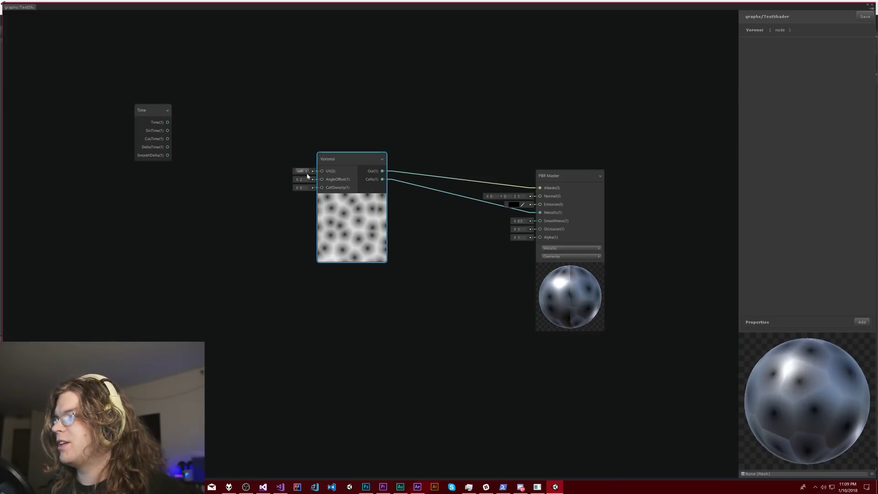
Scrub Voronoi AngleOffset to 12.34, drive it from Time, and shift the Voronoi node up-left
{"action": "left_click_drag", "start_coordinate": [298, 181], "coordinate": [323, 180]}
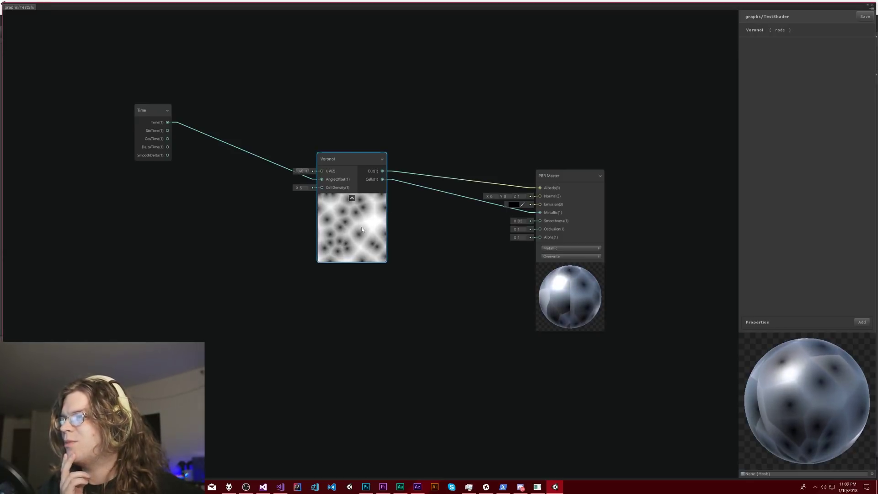
{"action": "left_click_drag", "start_coordinate": [352, 155], "coordinate": [331, 139]}
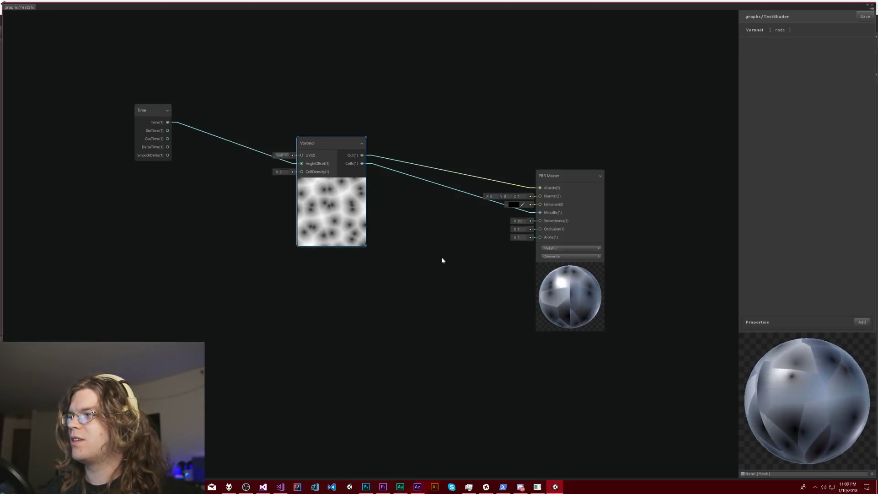
Add a Remap node via the 'map' search, delete it, and reopen the node creation menu
{"action": "right_click", "coordinate": [424, 267]}
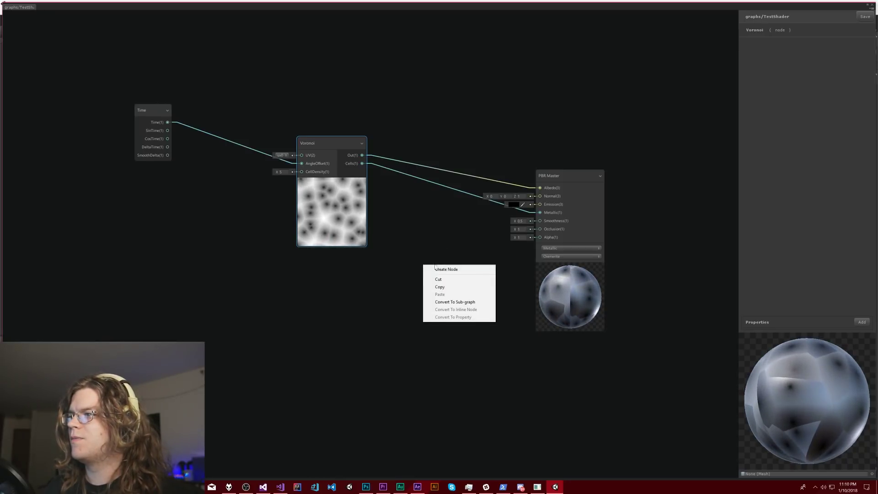
{"action": "left_click", "coordinate": [461, 270]}
{"action": "type", "text": "map"}
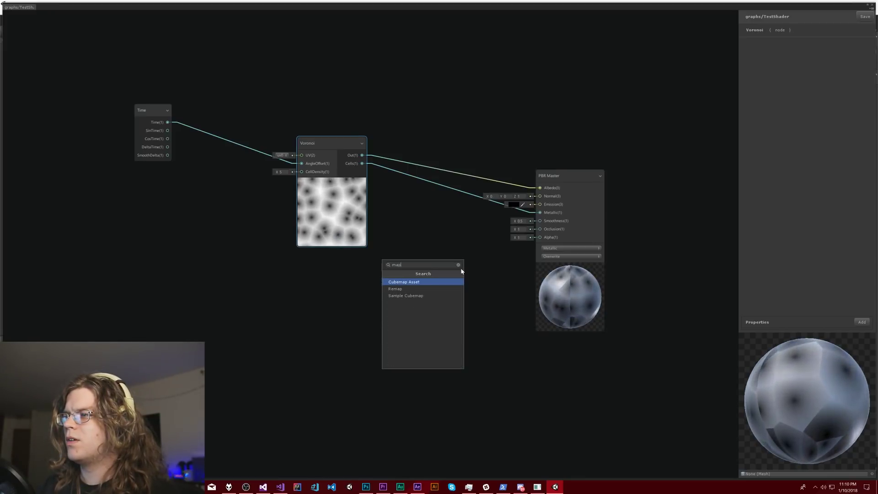
{"action": "key", "text": "Down"}
{"action": "key", "text": "Return"}
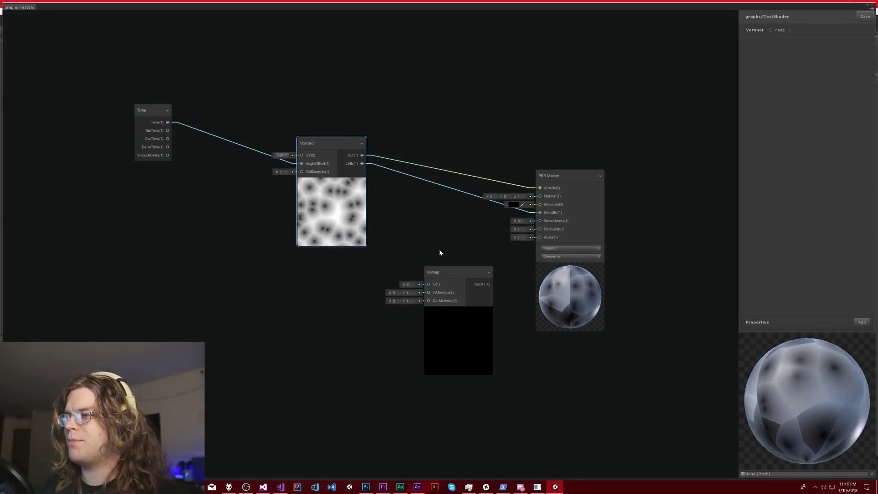
{"action": "left_click", "coordinate": [444, 271]}
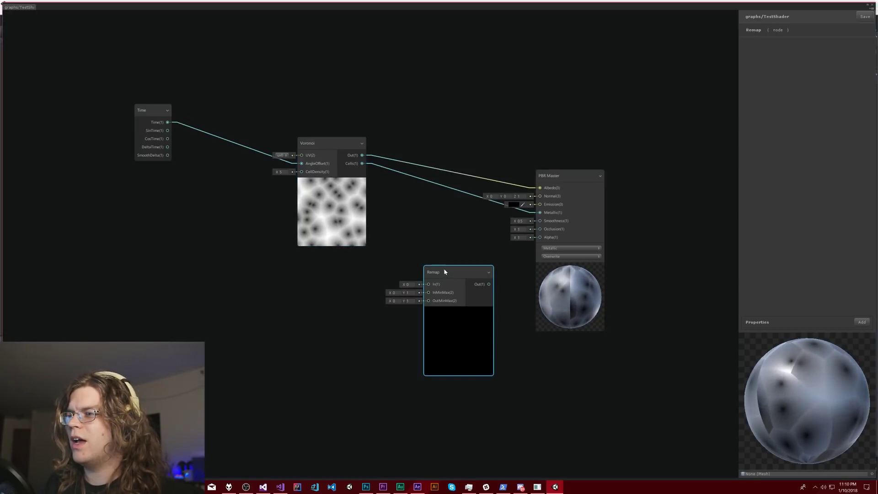
{"action": "key", "text": "Delete"}
{"action": "right_click", "coordinate": [418, 250]}
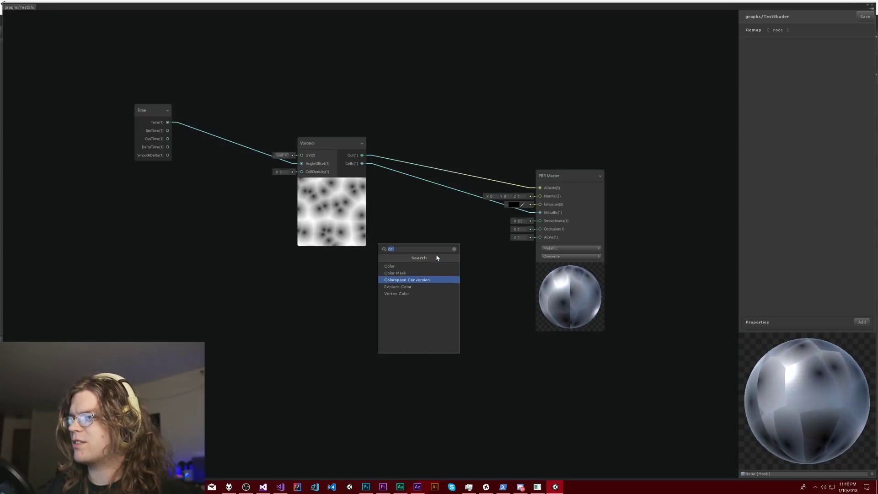
Insert a Color Mask with red mask colour FF0000 between Voronoi Out and Albedo, then delete it
{"action": "key", "text": "Up"}
{"action": "key", "text": "Up"}
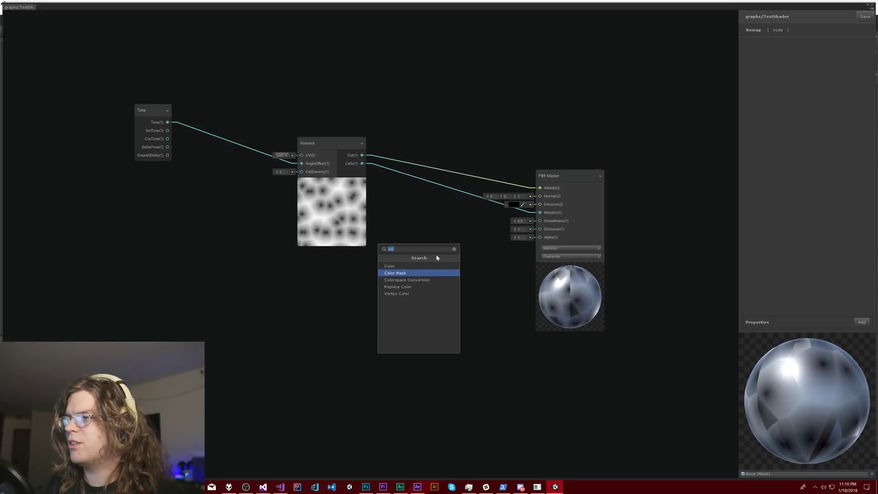
{"action": "key", "text": "Return"}
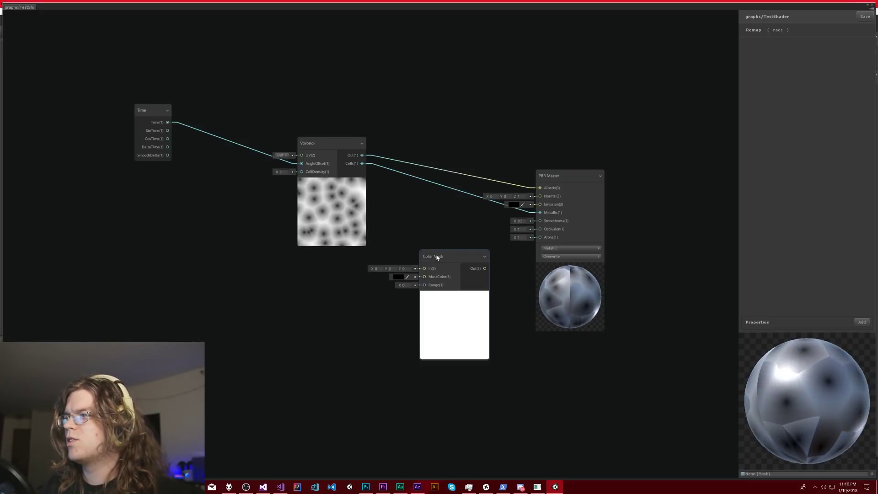
{"action": "left_click_drag", "start_coordinate": [365, 158], "coordinate": [463, 130]}
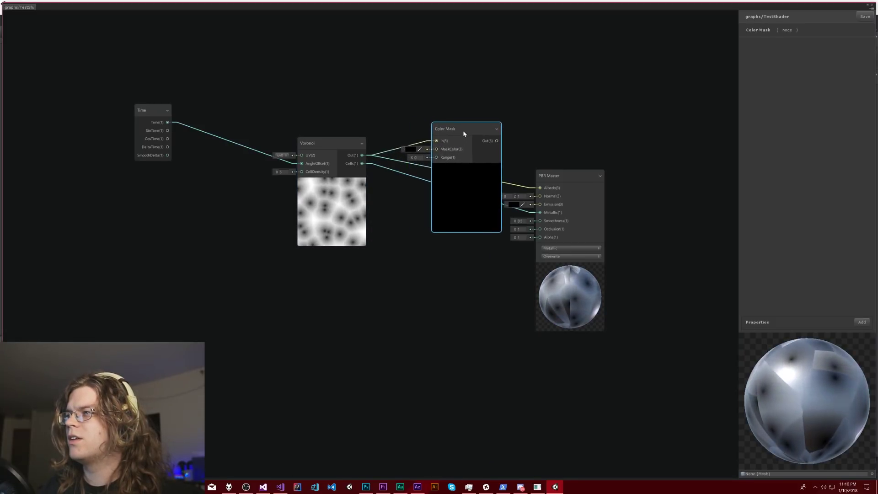
{"action": "left_click", "coordinate": [409, 149]}
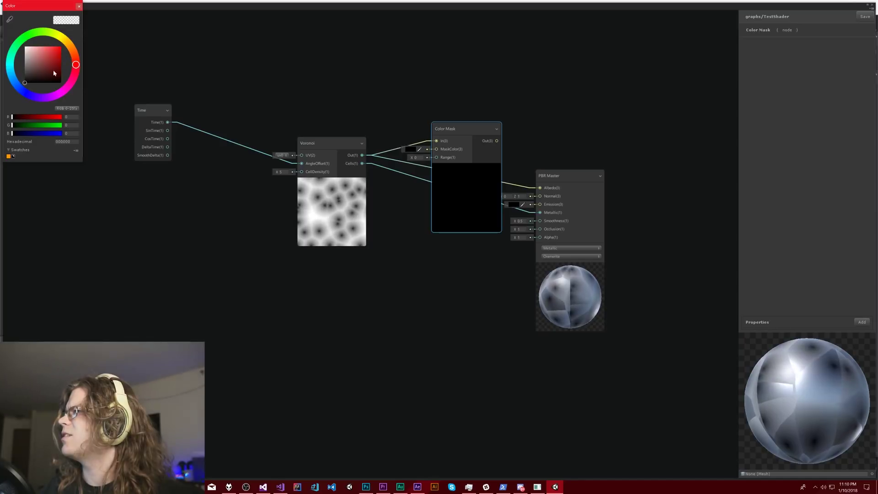
{"action": "left_click_drag", "start_coordinate": [50, 71], "coordinate": [86, 30]}
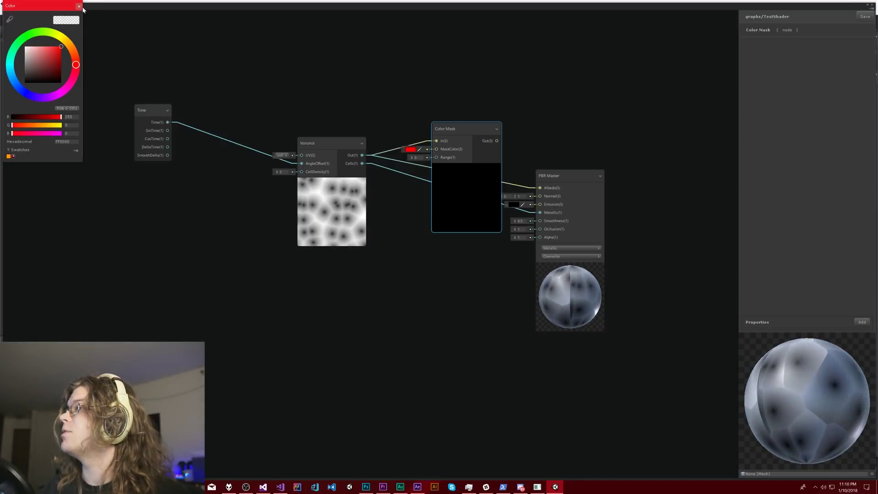
{"action": "left_click", "coordinate": [498, 135]}
{"action": "left_click_drag", "start_coordinate": [496, 141], "coordinate": [540, 187]}
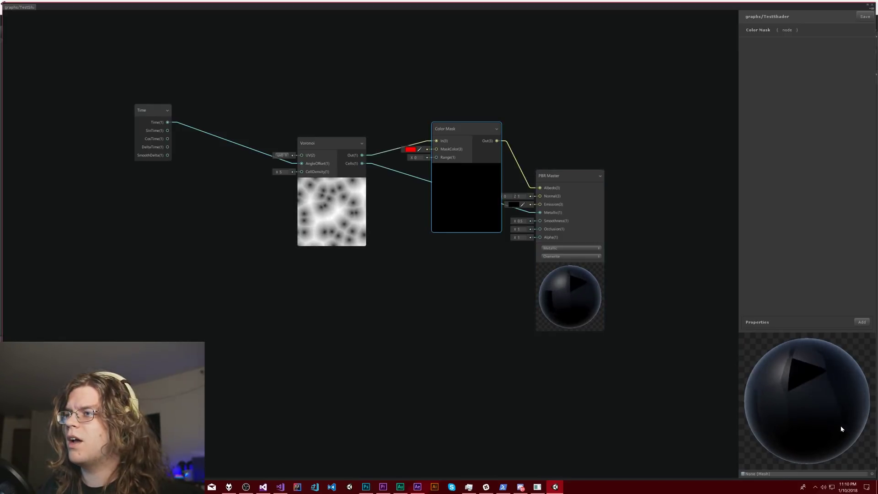
{"action": "left_click_drag", "start_coordinate": [458, 130], "coordinate": [436, 111]}
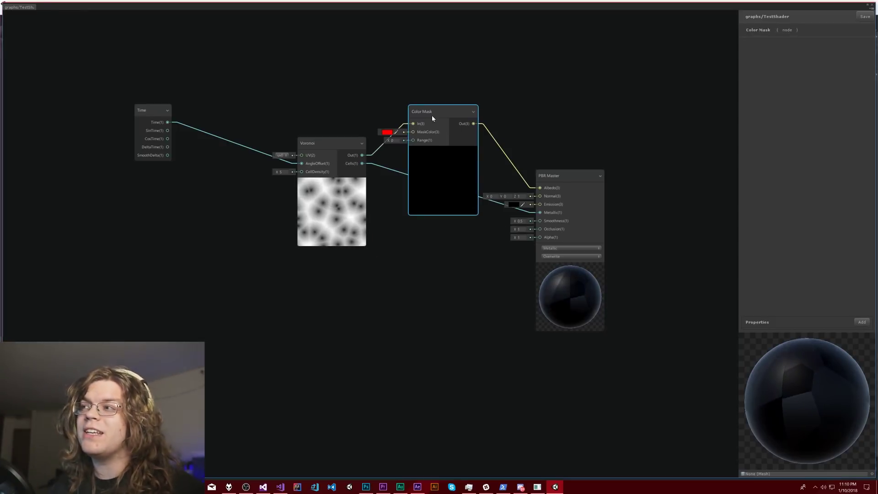
{"action": "key", "text": "Delete"}
Browse Procedural > Shape, add and delete a Color node via 'co', then search 'col'
{"action": "right_click", "coordinate": [410, 125]}
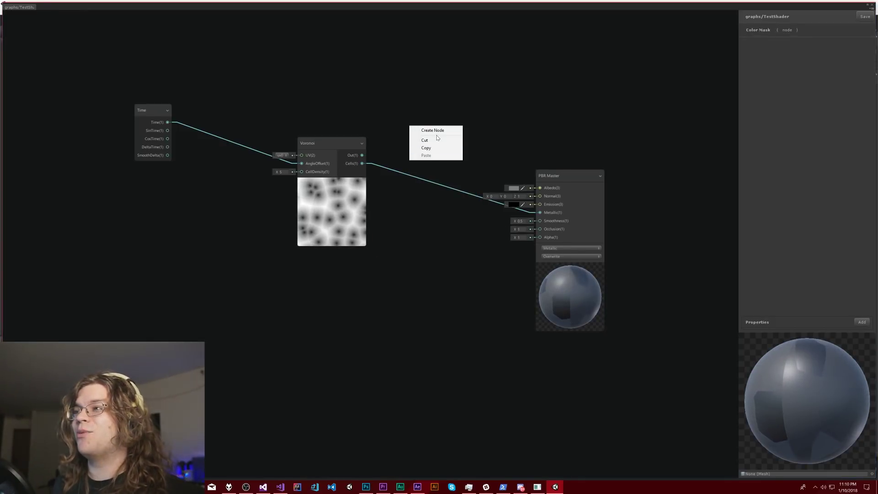
{"action": "left_click", "coordinate": [434, 130]}
{"action": "left_click", "coordinate": [384, 176]}
{"action": "left_click", "coordinate": [382, 157]}
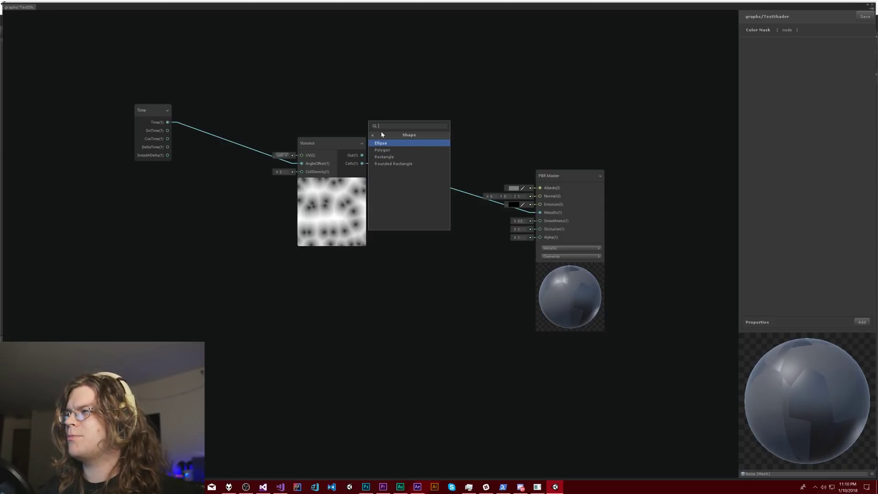
{"action": "key", "text": "Left"}
{"action": "key", "text": "Left"}
{"action": "type", "text": "co"}
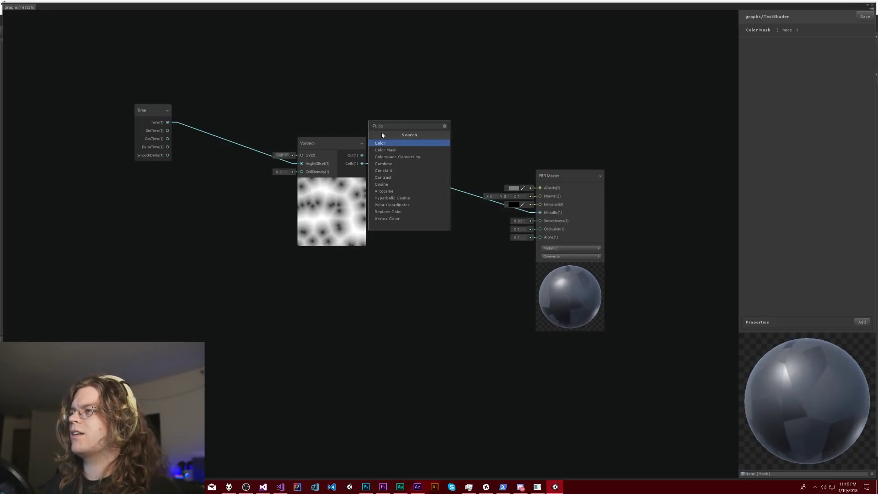
{"action": "key", "text": "Return"}
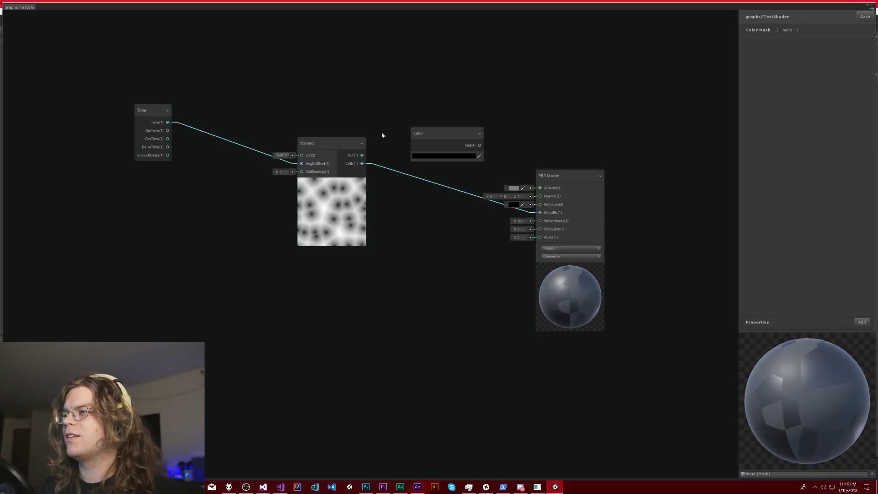
{"action": "left_click", "coordinate": [459, 133]}
{"action": "key", "text": "Delete"}
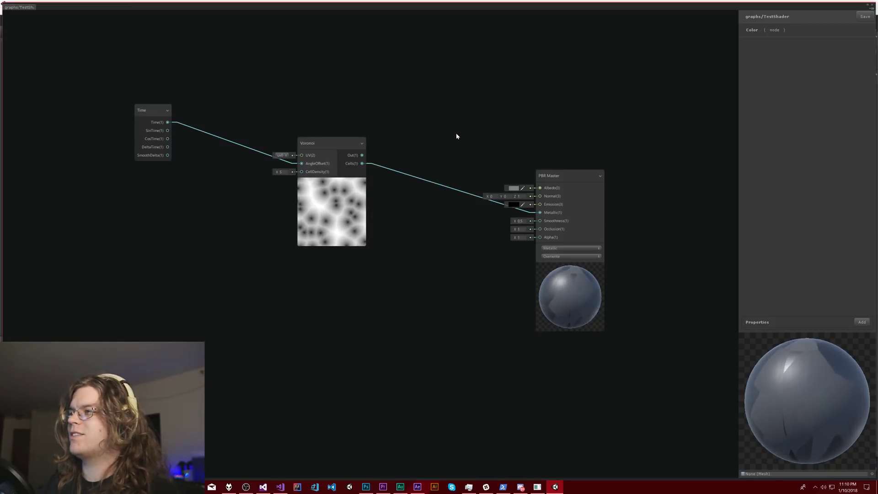
{"action": "left_click", "coordinate": [476, 149]}
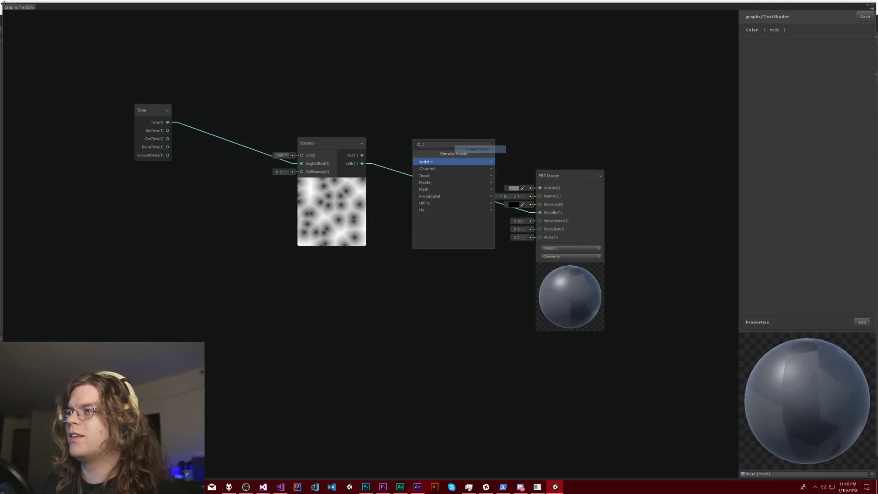
{"action": "type", "text": "c"}
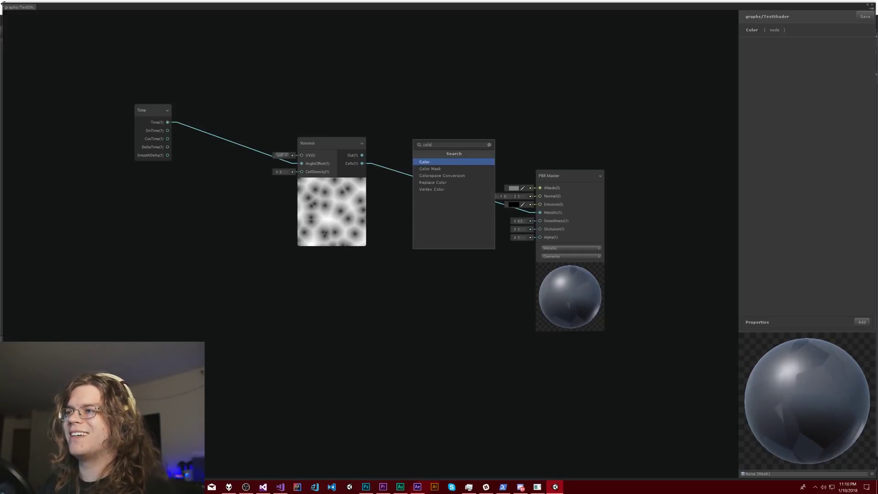
{"action": "type", "text": "ol"}
Add a Colorspace Conversion node, left at RGB to RGB, and move it and Voronoi up-left
{"action": "left_click", "coordinate": [454, 175]}
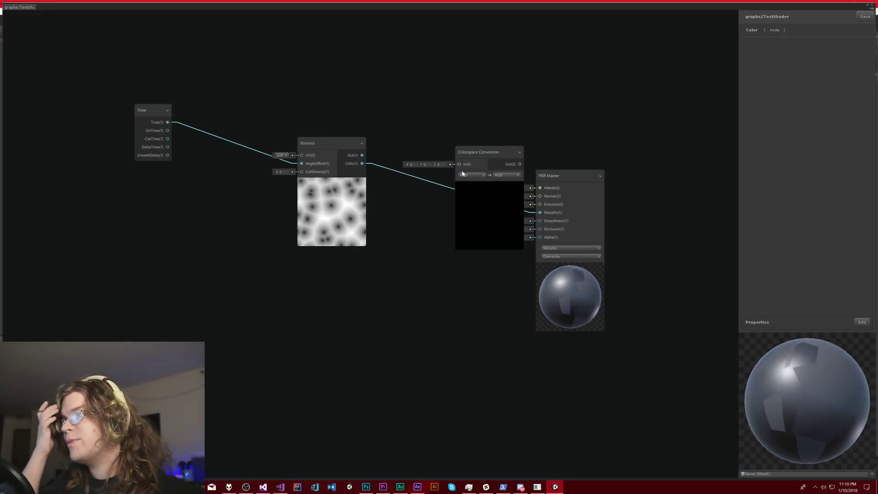
{"action": "left_click_drag", "start_coordinate": [473, 151], "coordinate": [425, 111]}
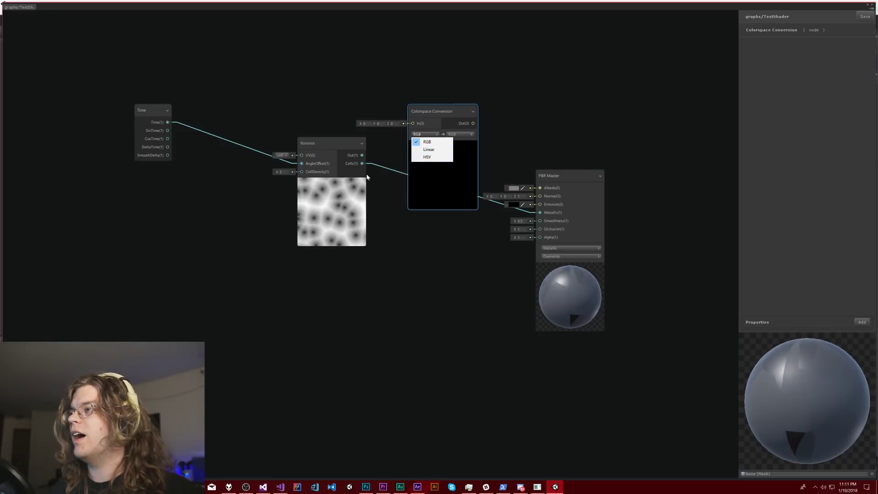
{"action": "left_click", "coordinate": [311, 138]}
{"action": "left_click_drag", "start_coordinate": [320, 144], "coordinate": [289, 122]}
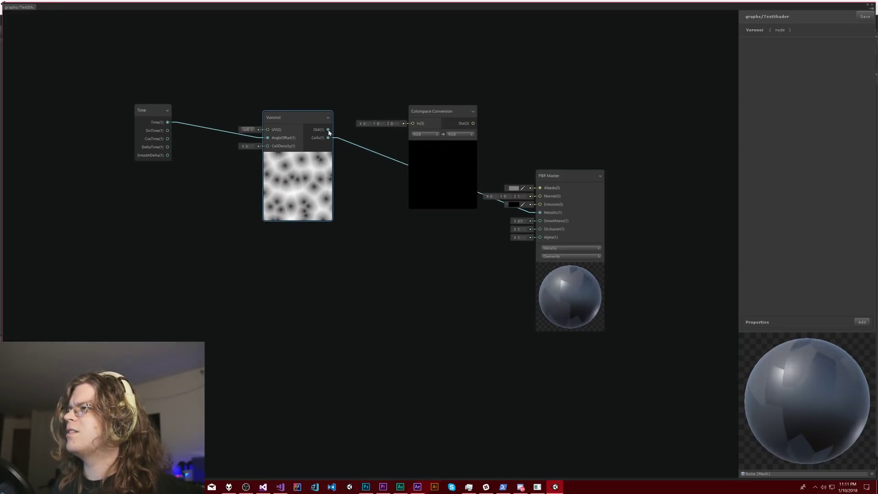
Add a Color node from Input > Basic, set it bright red, and wire it into Colorspace Conversion In
{"action": "right_click", "coordinate": [251, 257]}
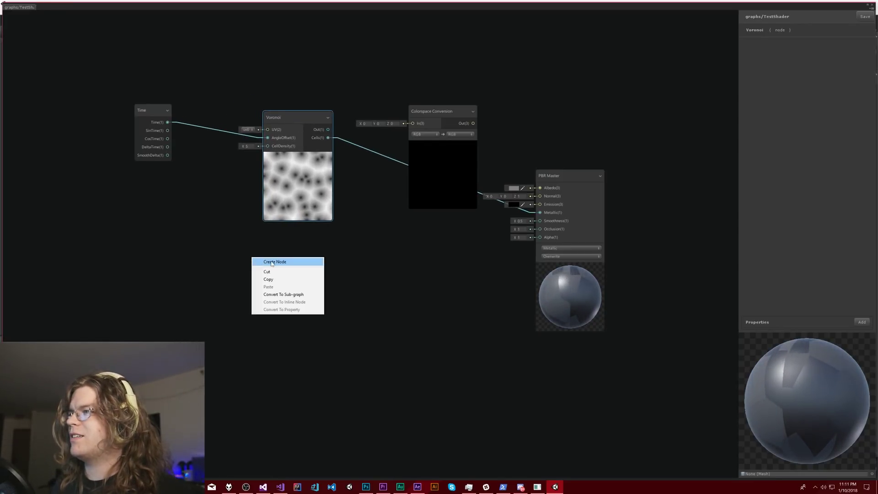
{"action": "left_click", "coordinate": [271, 262]}
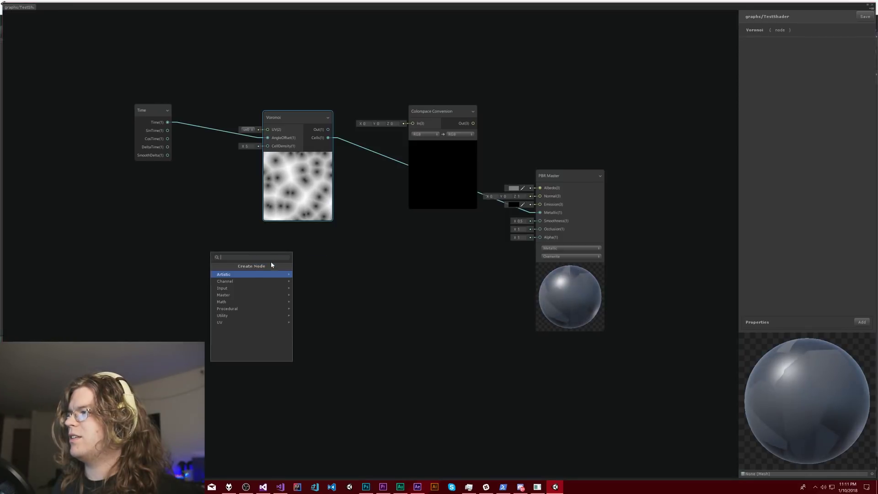
{"action": "left_click", "coordinate": [239, 289]}
{"action": "left_click", "coordinate": [240, 289]}
{"action": "left_click", "coordinate": [240, 290]}
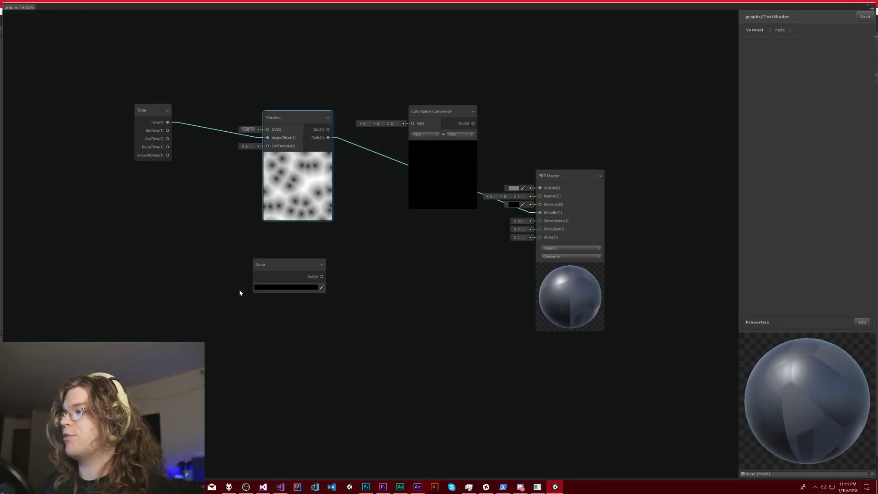
{"action": "left_click", "coordinate": [274, 287]}
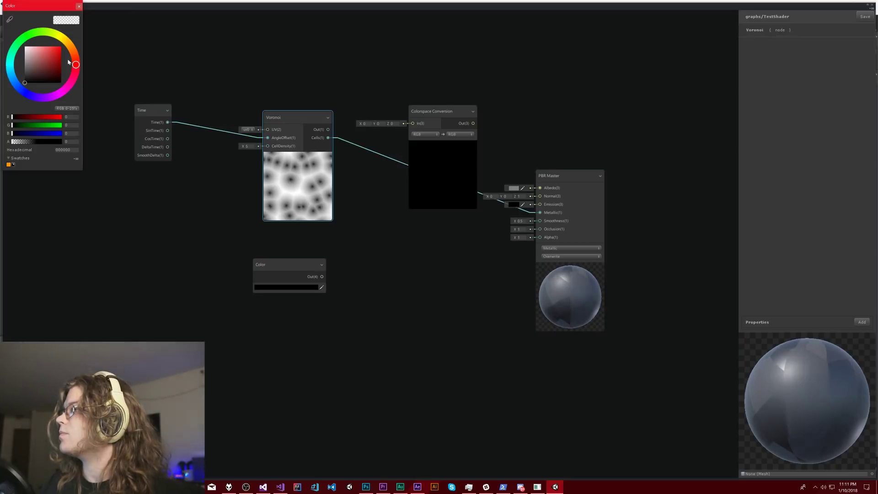
{"action": "left_click_drag", "start_coordinate": [53, 63], "coordinate": [60, 46]}
{"action": "left_click", "coordinate": [105, 32]}
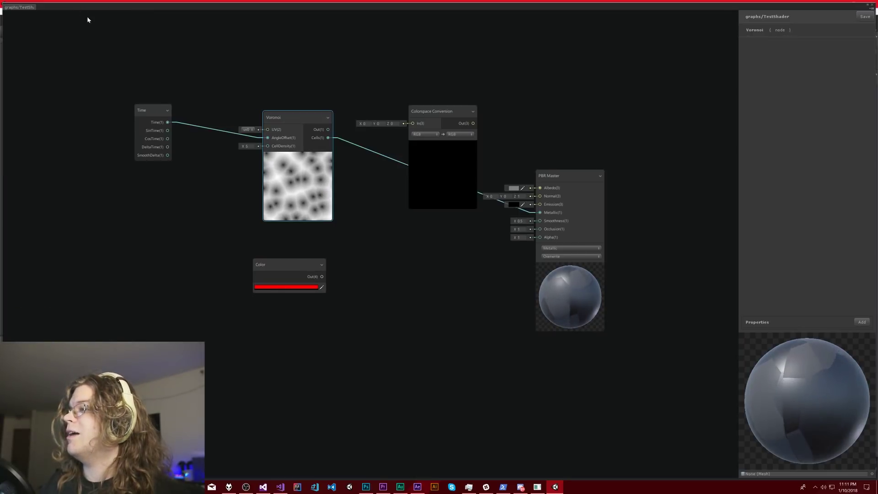
{"action": "left_click_drag", "start_coordinate": [321, 277], "coordinate": [413, 124]}
Route Colorspace Conversion into Albedo with From set to HSV, then adjust Color to green 241, blue 127, red 255
{"action": "left_click_drag", "start_coordinate": [473, 124], "coordinate": [540, 188]}
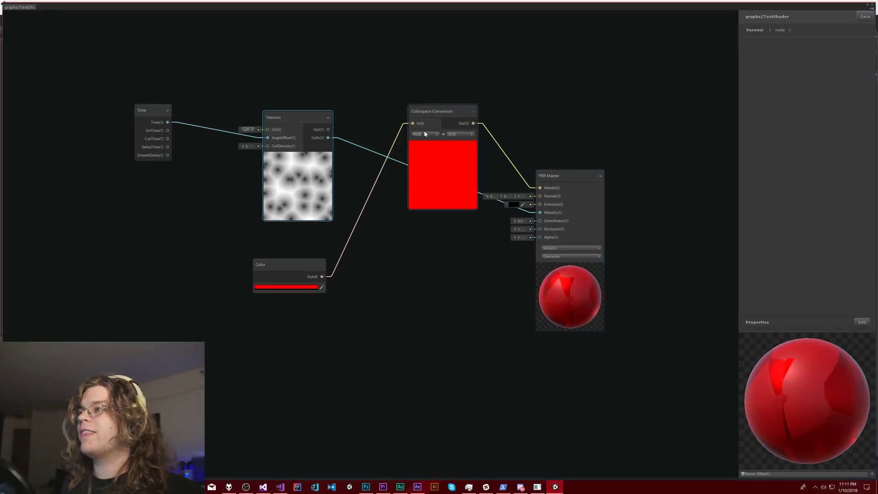
{"action": "left_click", "coordinate": [427, 157]}
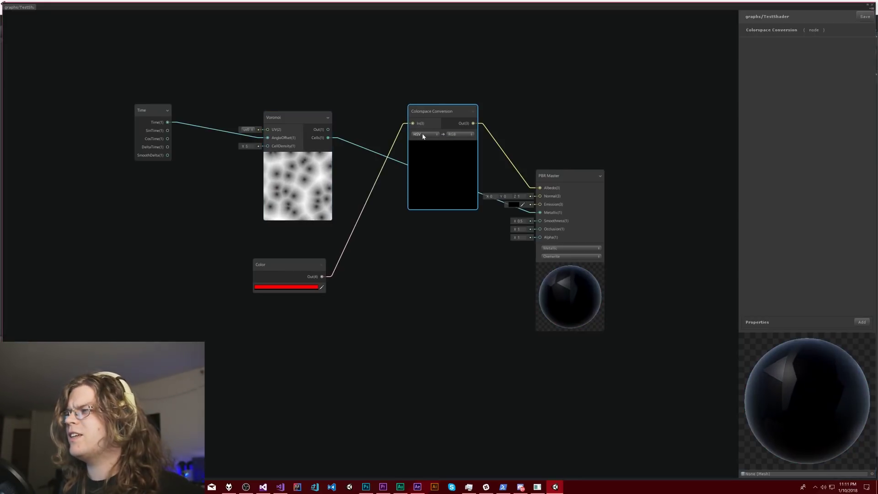
{"action": "left_click", "coordinate": [282, 287]}
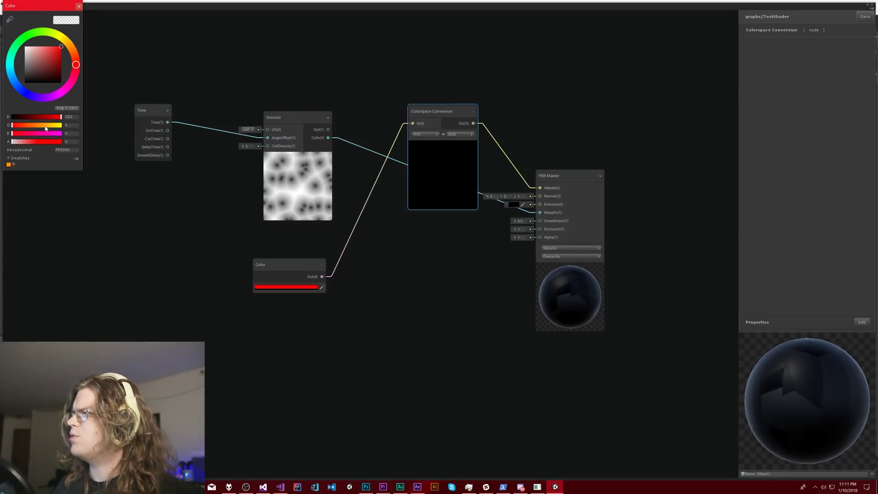
{"action": "mouse_move", "coordinate": [45, 125]}
{"action": "left_mouse_down"}
{"action": "mouse_move", "coordinate": [79, 135]}
{"action": "mouse_move", "coordinate": [21, 134]}
{"action": "mouse_move", "coordinate": [47, 136]}
{"action": "left_mouse_up"}
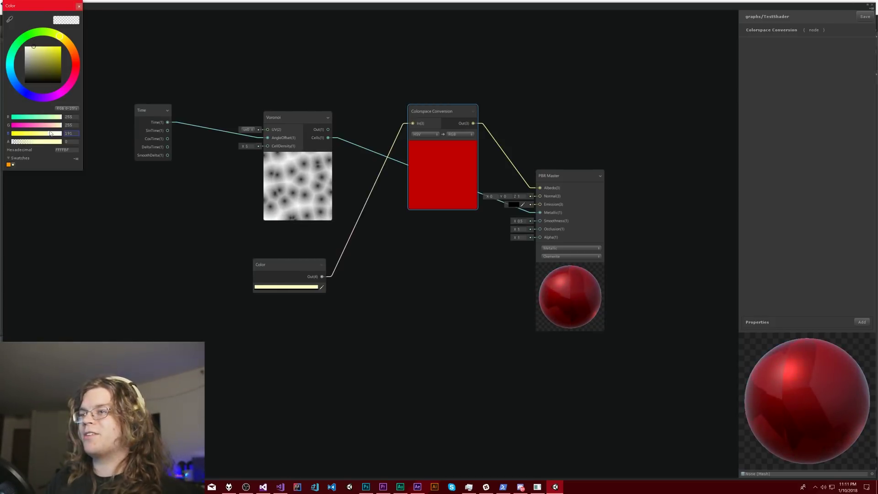
{"action": "left_click_drag", "start_coordinate": [47, 137], "coordinate": [29, 128]}
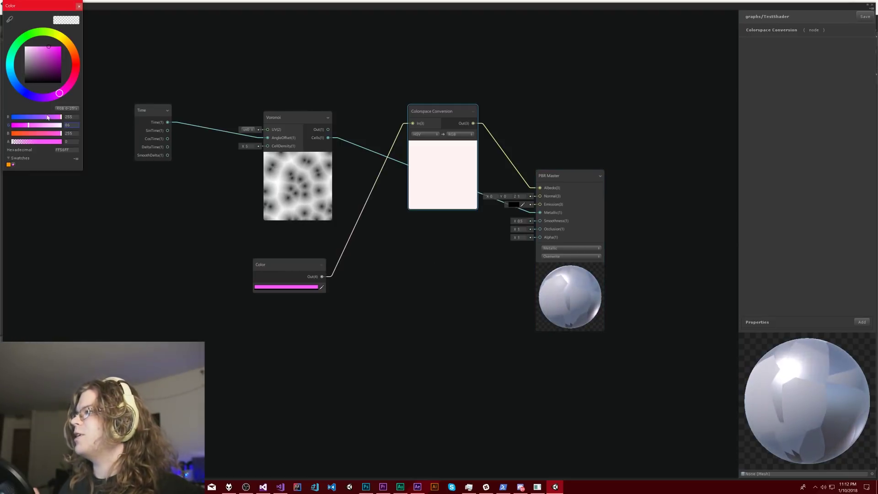
{"action": "left_click_drag", "start_coordinate": [47, 117], "coordinate": [126, 128]}
{"action": "left_click_drag", "start_coordinate": [26, 120], "coordinate": [64, 117]}
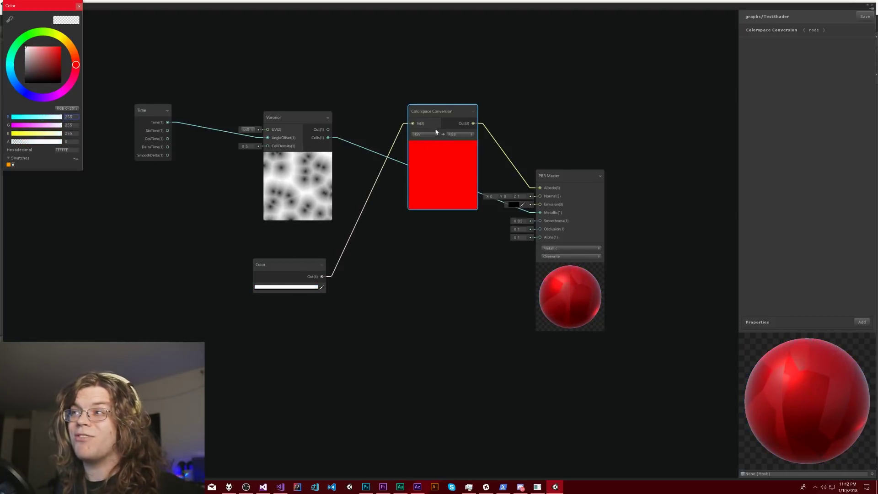
Close the colour picker and delete the Colorspace Conversion and Color nodes
{"action": "left_click", "coordinate": [258, 262]}
{"action": "left_click", "coordinate": [401, 276]}
{"action": "left_click", "coordinate": [414, 164]}
{"action": "key", "text": "Delete"}
{"action": "left_click", "coordinate": [292, 263]}
{"action": "key", "text": "Delete"}
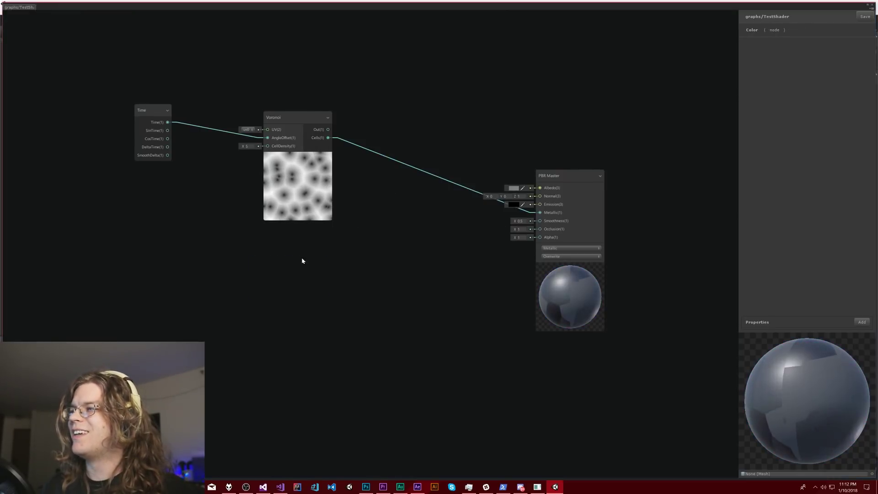
Add a Texture 2D Asset node from Input > Texture, placed at the top of the graph
{"action": "right_click", "coordinate": [365, 216]}
{"action": "left_click", "coordinate": [392, 222]}
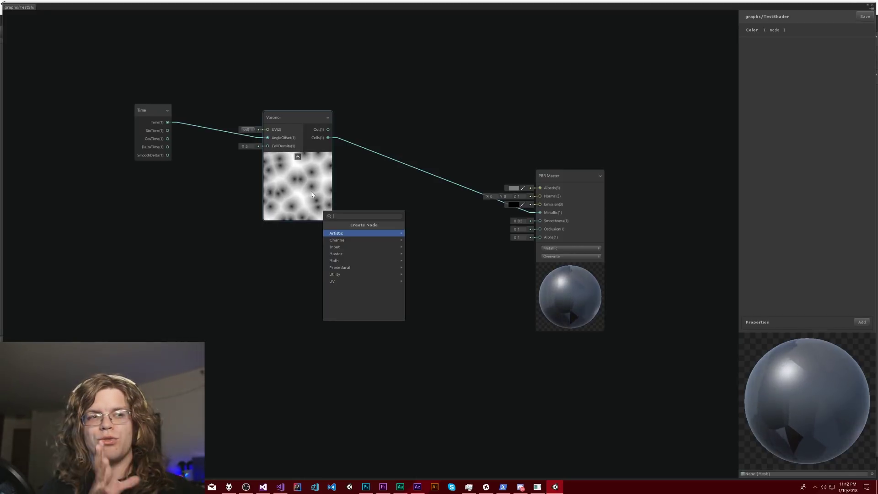
{"action": "left_click", "coordinate": [345, 247]}
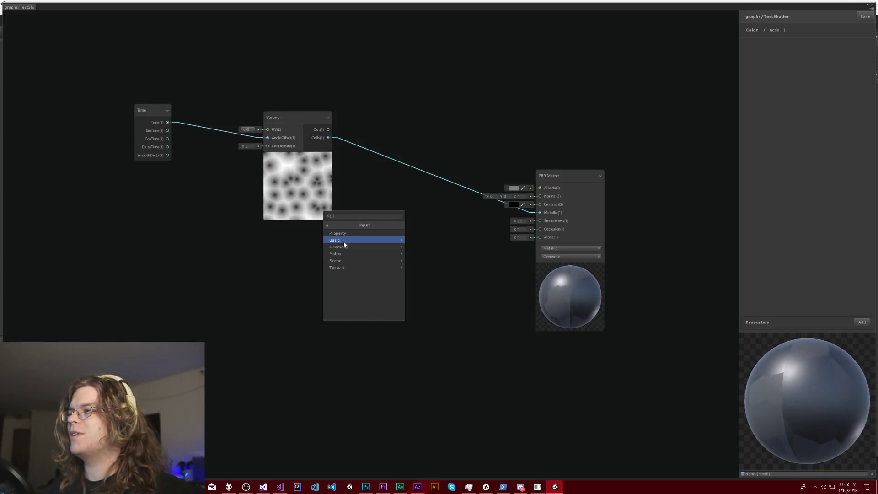
{"action": "left_click", "coordinate": [342, 267]}
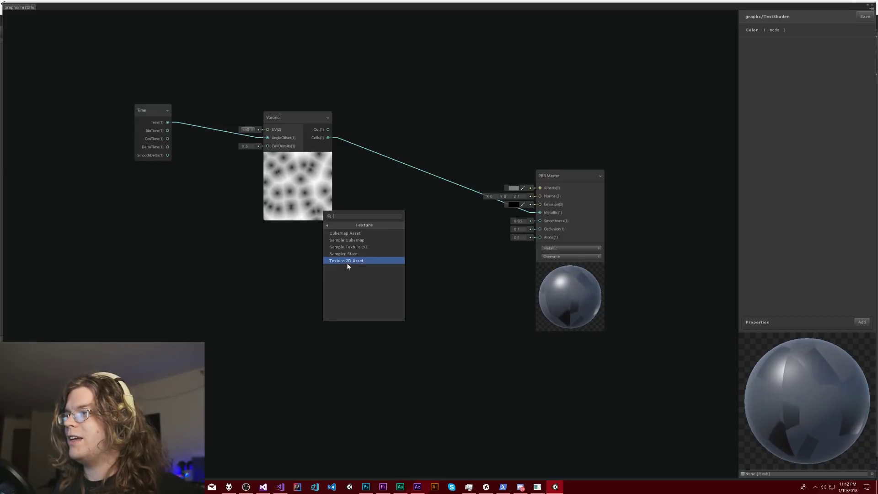
{"action": "left_click", "coordinate": [346, 260]}
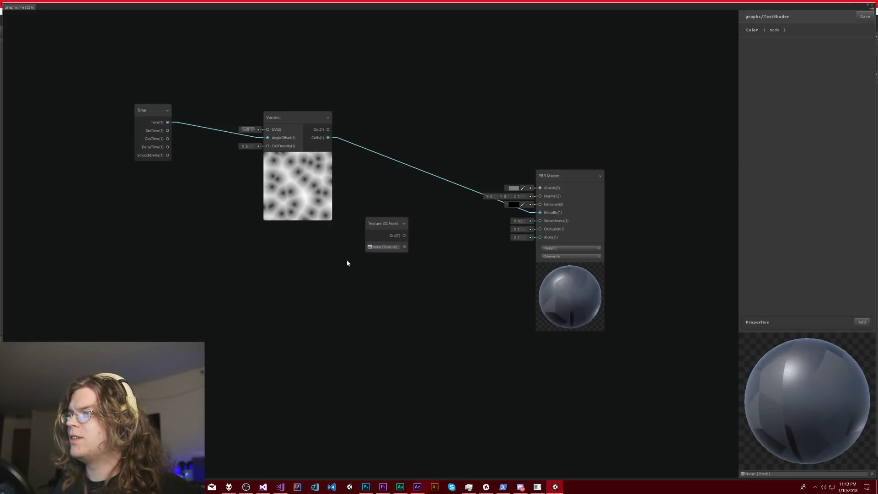
{"action": "left_click_drag", "start_coordinate": [383, 223], "coordinate": [298, 45]}
{"action": "left_click_drag", "start_coordinate": [295, 128], "coordinate": [286, 152]}
Create a new Color node beside Voronoi via a 'color' node search
{"action": "right_click", "coordinate": [305, 117]}
{"action": "left_click", "coordinate": [326, 121]}
{"action": "type", "text": "col"}
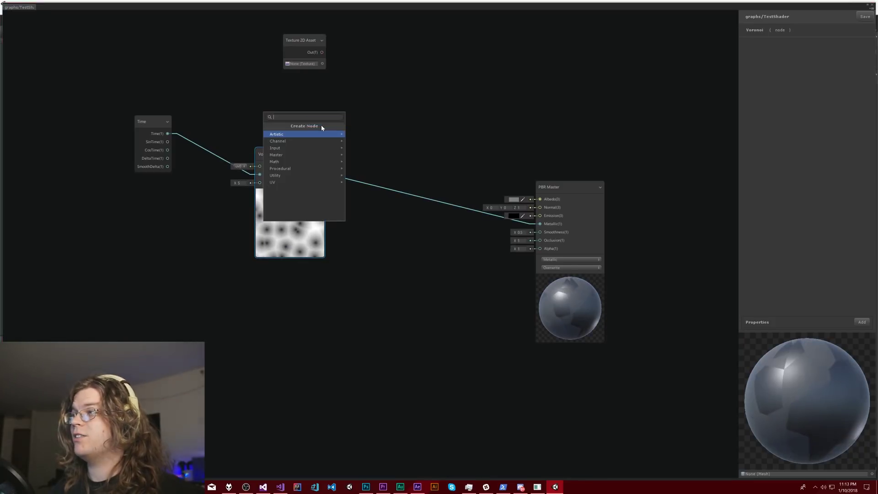
{"action": "type", "text": "or"}
{"action": "key", "text": "Return"}
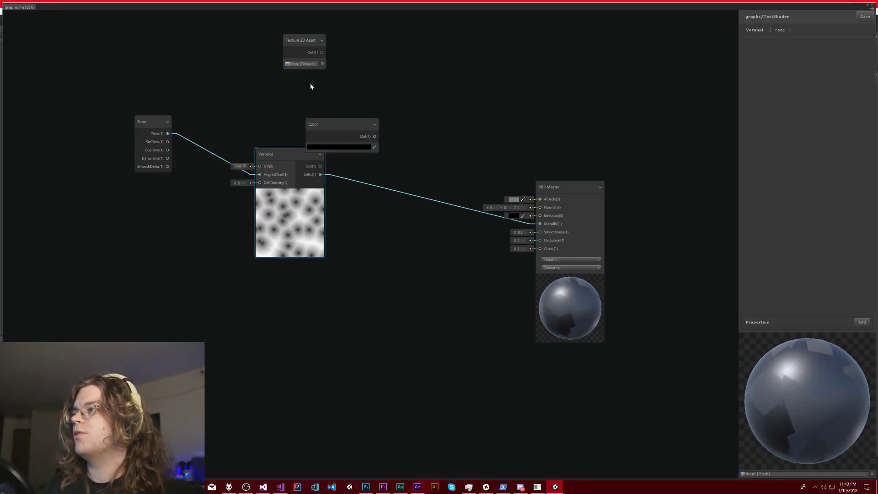
Place the new Color node above Voronoi and set its colour to orange FF9200
{"action": "left_click_drag", "start_coordinate": [352, 125], "coordinate": [305, 93]}
{"action": "left_click", "coordinate": [303, 115]}
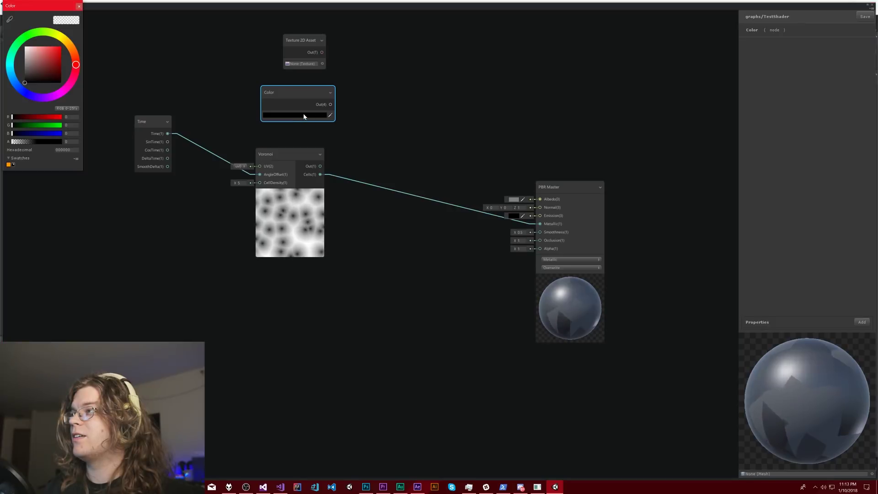
{"action": "mouse_move", "coordinate": [77, 73]}
{"action": "left_mouse_down"}
{"action": "mouse_move", "coordinate": [73, 45]}
{"action": "mouse_move", "coordinate": [60, 46]}
{"action": "left_mouse_up"}
{"action": "left_click", "coordinate": [42, 142]}
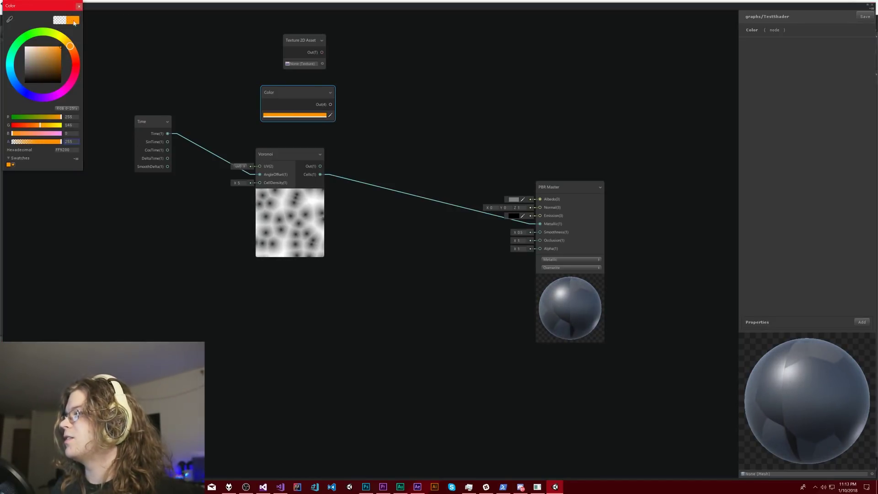
{"action": "left_click", "coordinate": [79, 6]}
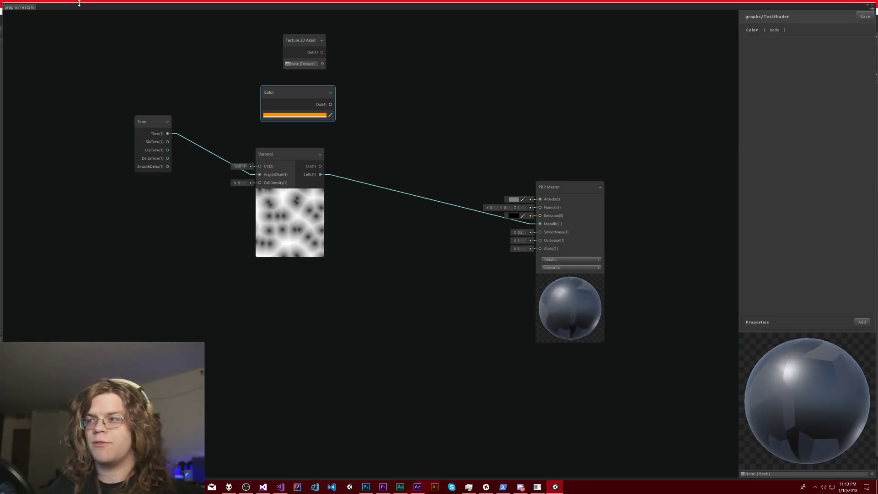
Assign the ground_cracked_ground_basecolor texture to the Texture 2D Asset node
{"action": "left_click", "coordinate": [322, 63]}
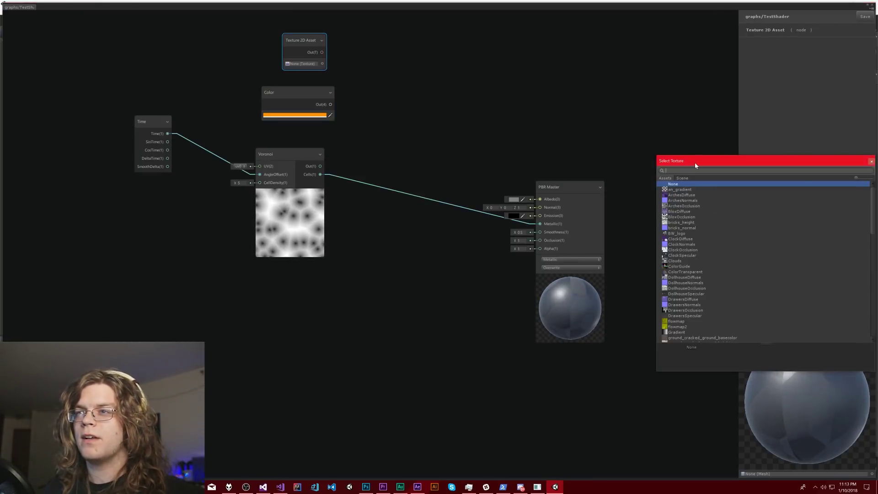
{"action": "left_click_drag", "start_coordinate": [696, 164], "coordinate": [530, 107]}
{"action": "scroll", "coordinate": [521, 215], "scroll_direction": "down", "scroll_amount": 5}
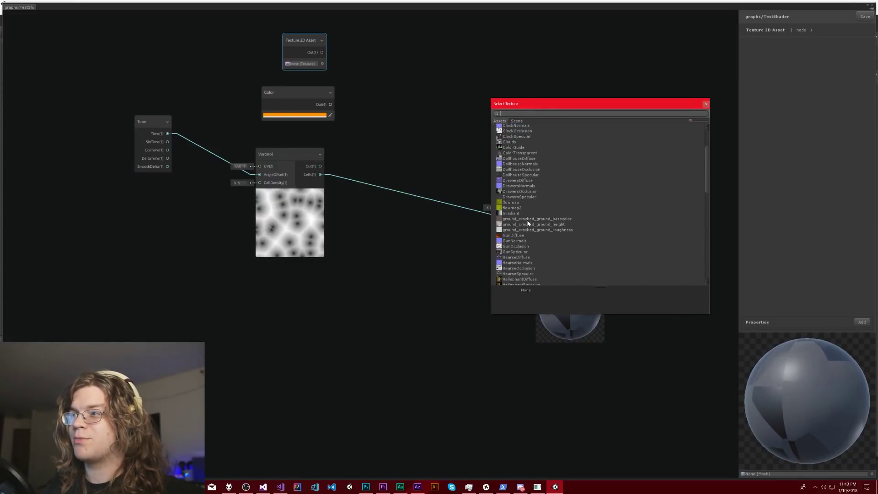
{"action": "left_click", "coordinate": [517, 197]}
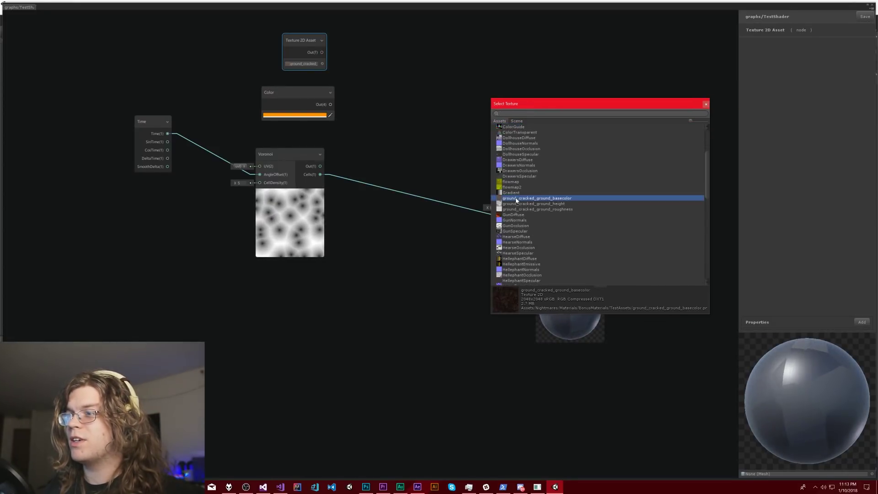
{"action": "double_click", "coordinate": [516, 198]}
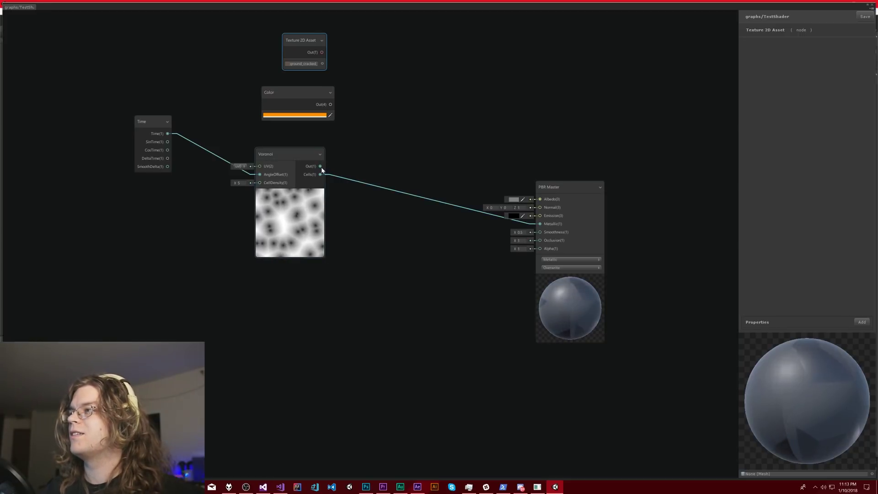
{"action": "left_click_drag", "start_coordinate": [321, 174], "coordinate": [338, 169]}
{"action": "left_click", "coordinate": [368, 133]}
{"action": "right_click", "coordinate": [368, 133]}
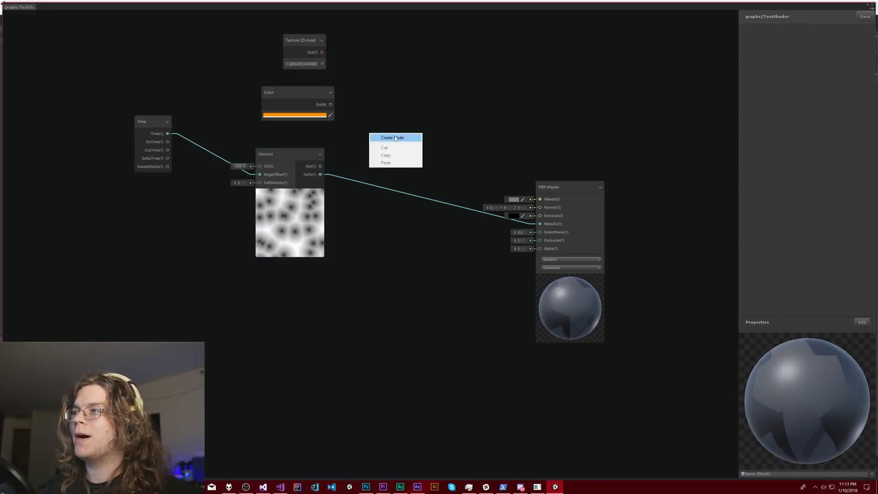
{"action": "left_click", "coordinate": [395, 138]}
{"action": "type", "text": "mult"}
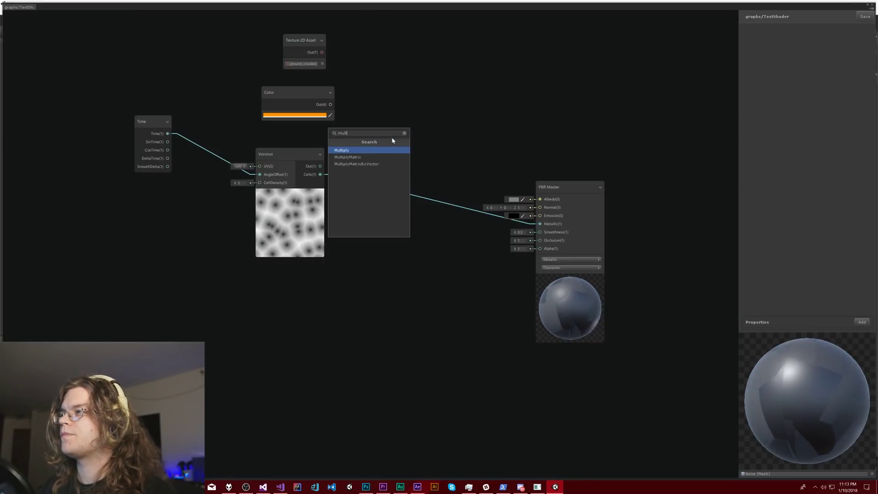
{"action": "key", "text": "Return"}
{"action": "left_click_drag", "start_coordinate": [389, 139], "coordinate": [407, 98]}
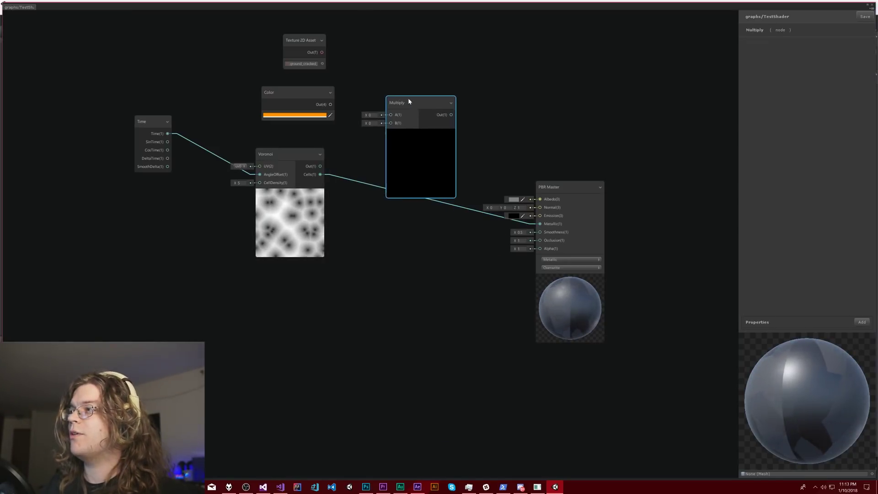
{"action": "left_click_drag", "start_coordinate": [320, 174], "coordinate": [390, 124]}
{"action": "left_click_drag", "start_coordinate": [321, 53], "coordinate": [389, 116]}
{"action": "key", "text": "Escape"}
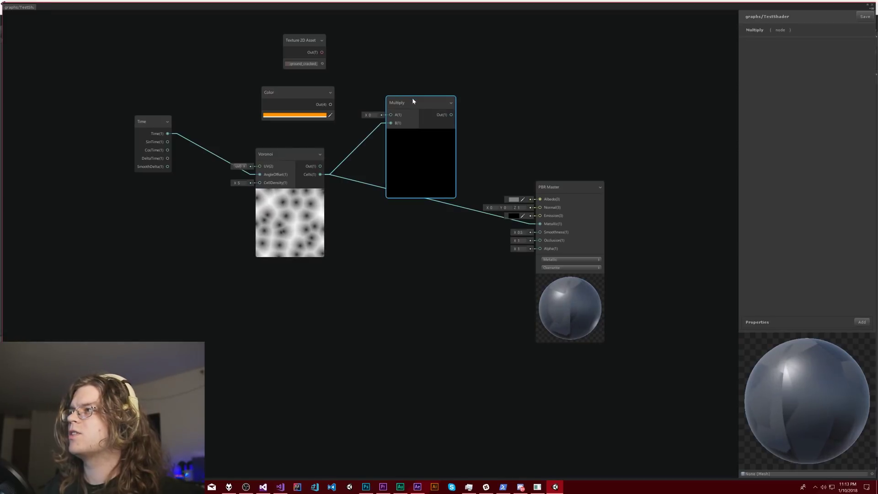
{"action": "key", "text": "Delete"}
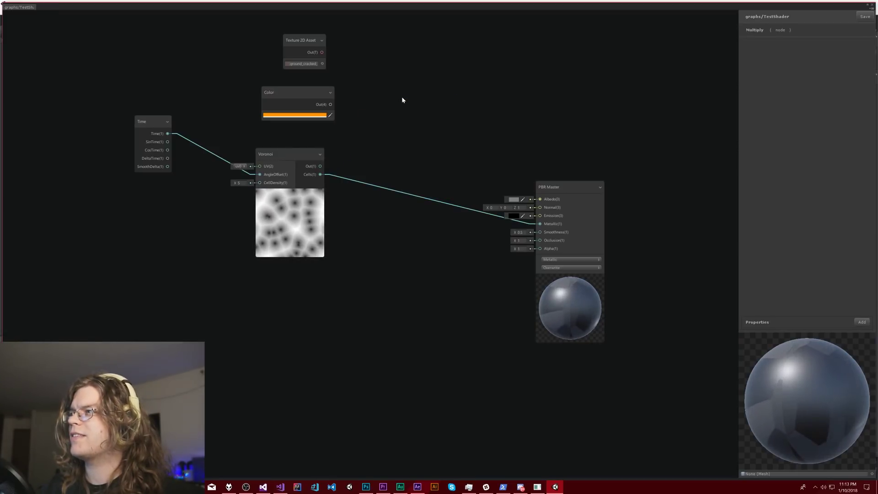
Browse the Utility and Math (Advanced, Basic, Trigonometry) categories in the node search
{"action": "right_click", "coordinate": [393, 95]}
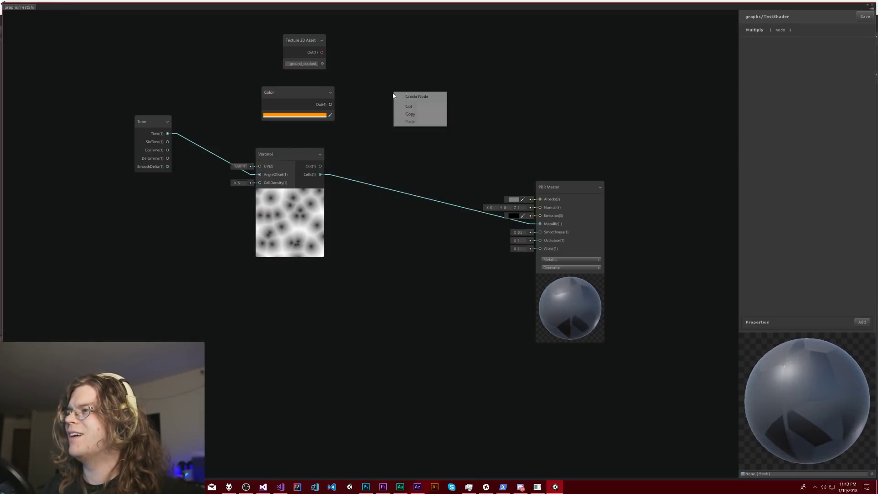
{"action": "left_click", "coordinate": [427, 97]}
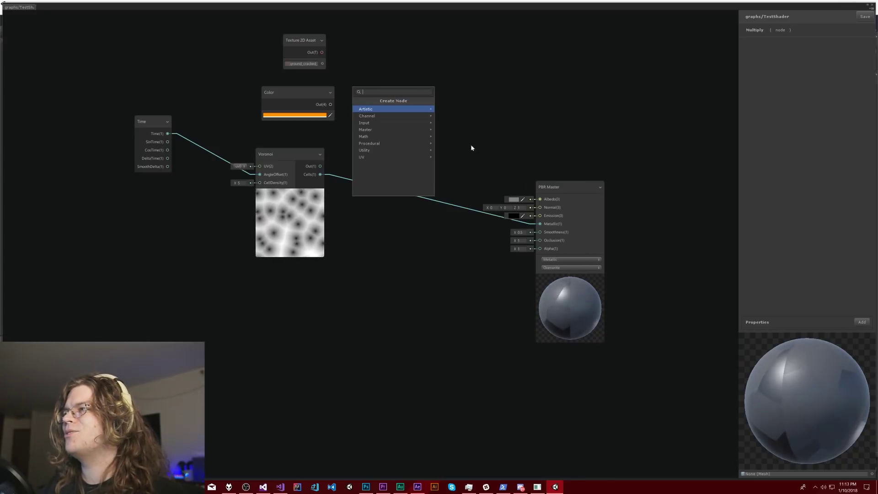
{"action": "left_click", "coordinate": [365, 150]}
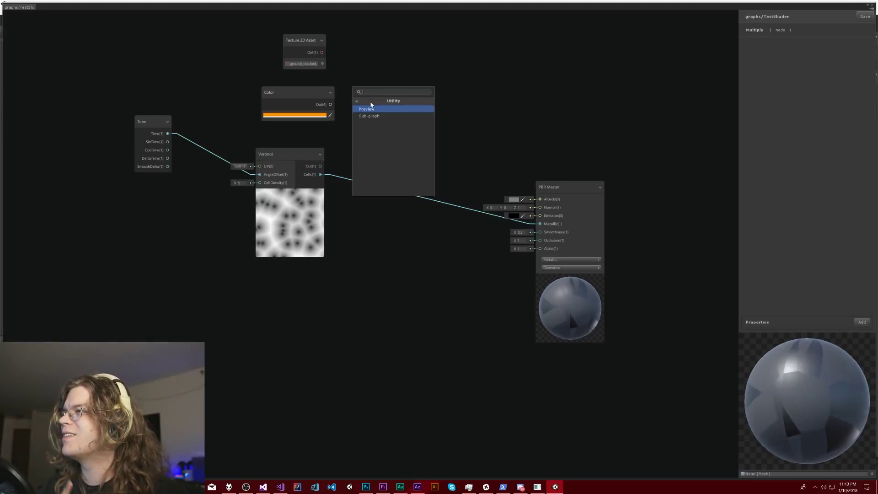
{"action": "left_click", "coordinate": [370, 102]}
{"action": "left_click", "coordinate": [372, 137]}
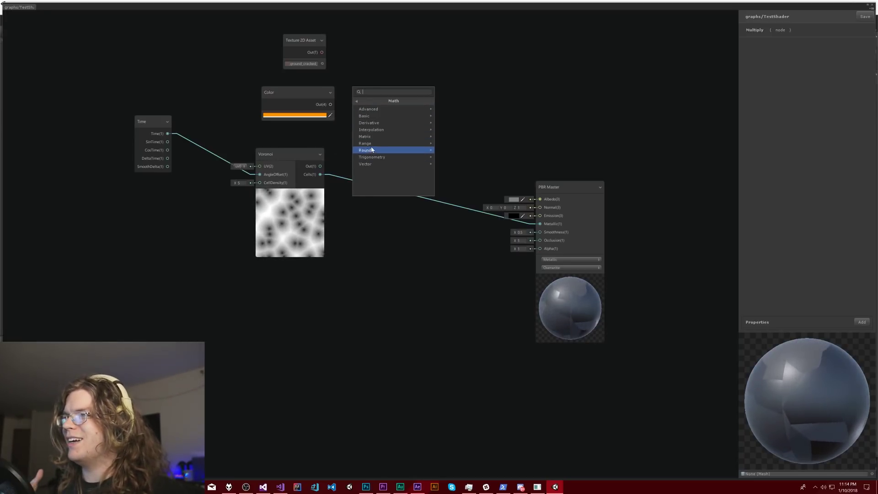
{"action": "left_click", "coordinate": [371, 109]}
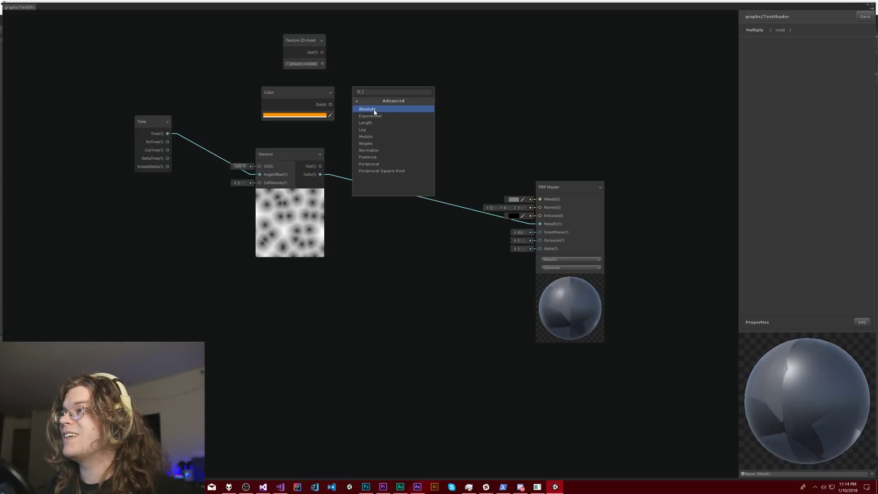
{"action": "left_click", "coordinate": [366, 104]}
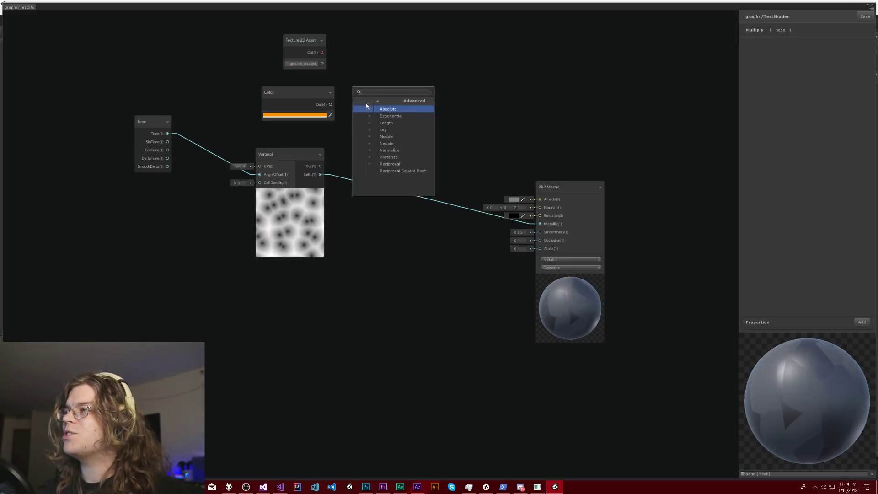
{"action": "left_click", "coordinate": [366, 116]}
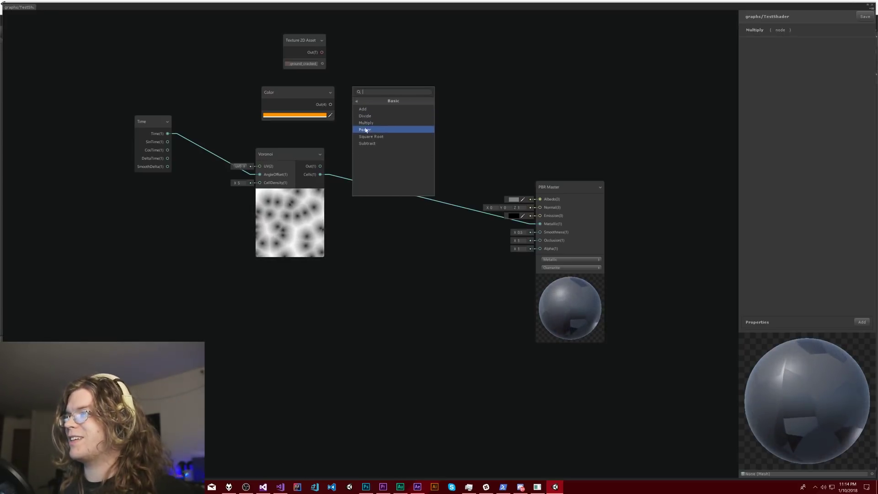
{"action": "left_click", "coordinate": [364, 102]}
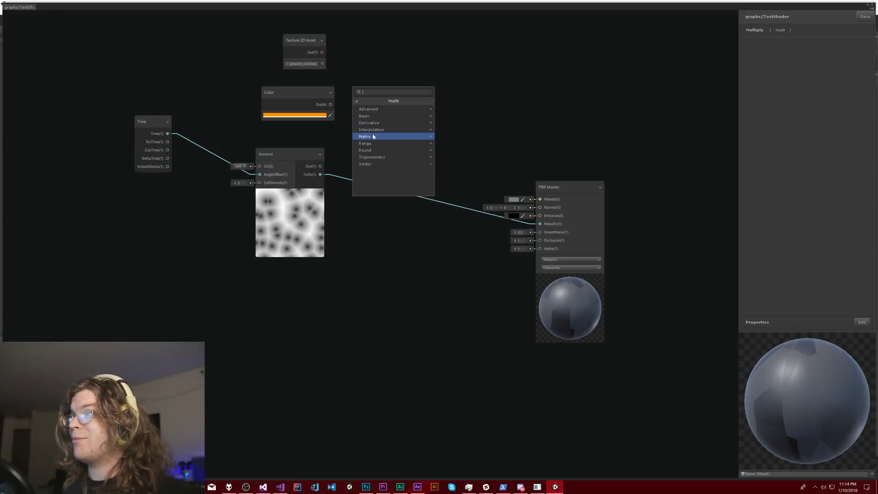
{"action": "left_click", "coordinate": [376, 157]}
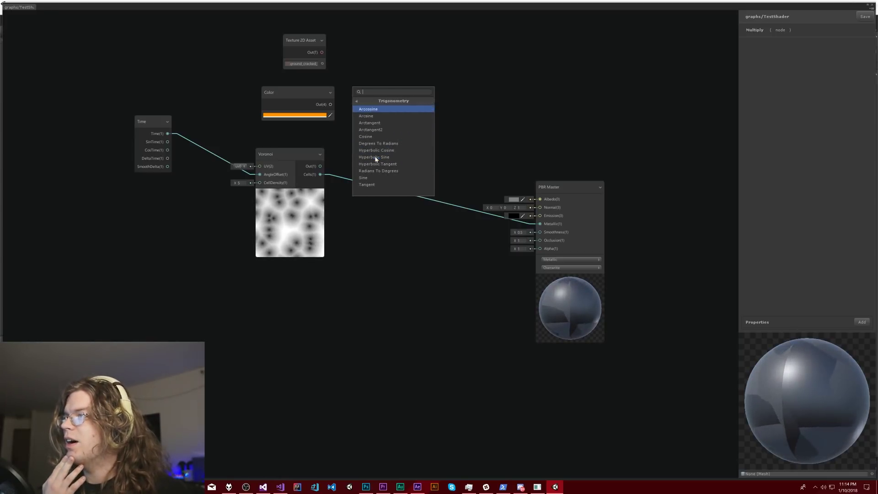
{"action": "left_click", "coordinate": [367, 101]}
{"action": "left_click", "coordinate": [365, 101]}
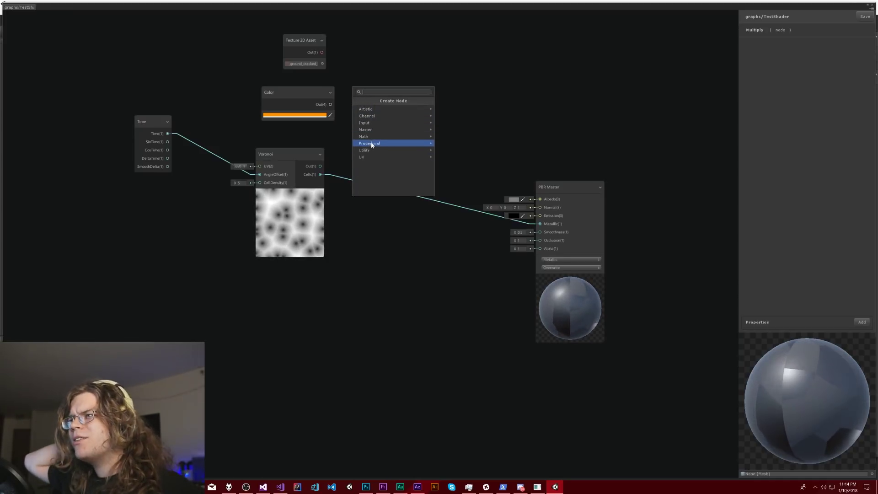
Add a Combine node from the Channel category and position it above the Voronoi-to-PBR Master link
{"action": "left_click", "coordinate": [368, 116]}
{"action": "left_click", "coordinate": [366, 110]}
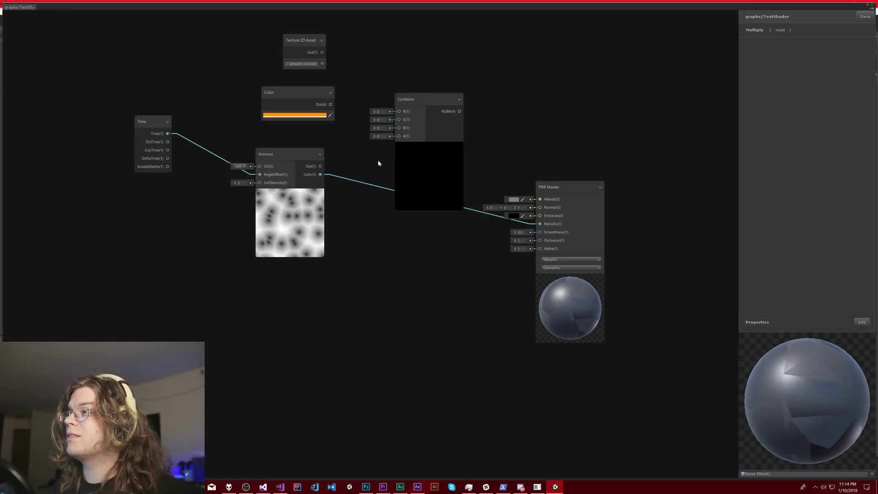
{"action": "left_click_drag", "start_coordinate": [413, 100], "coordinate": [392, 77]}
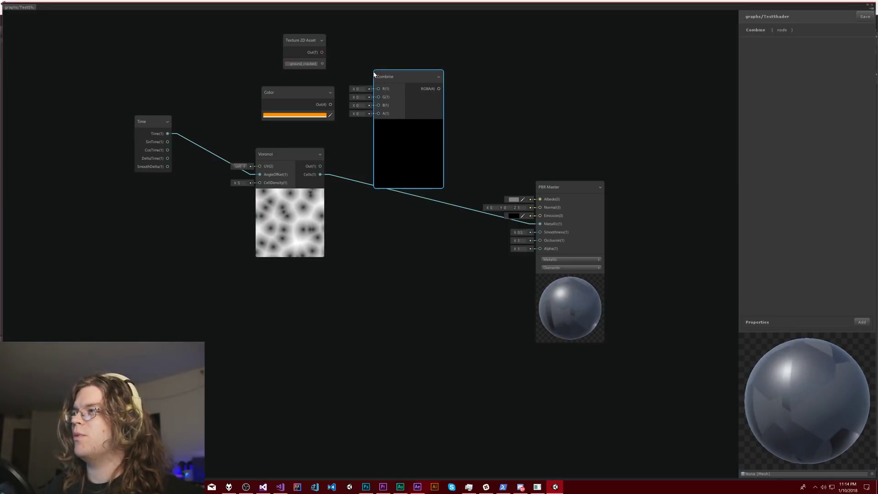
{"action": "left_click_drag", "start_coordinate": [390, 78], "coordinate": [400, 74]}
Delete the Combine node and add a Color Mask node via a 'colo' search, placed above PBR Master
{"action": "key", "text": "Delete"}
{"action": "right_click", "coordinate": [391, 84]}
{"action": "left_click", "coordinate": [408, 90]}
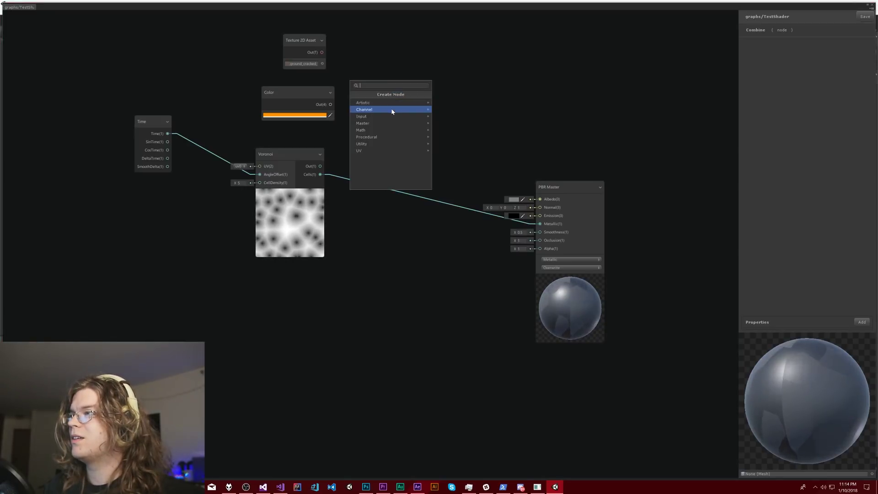
{"action": "left_click", "coordinate": [375, 104]}
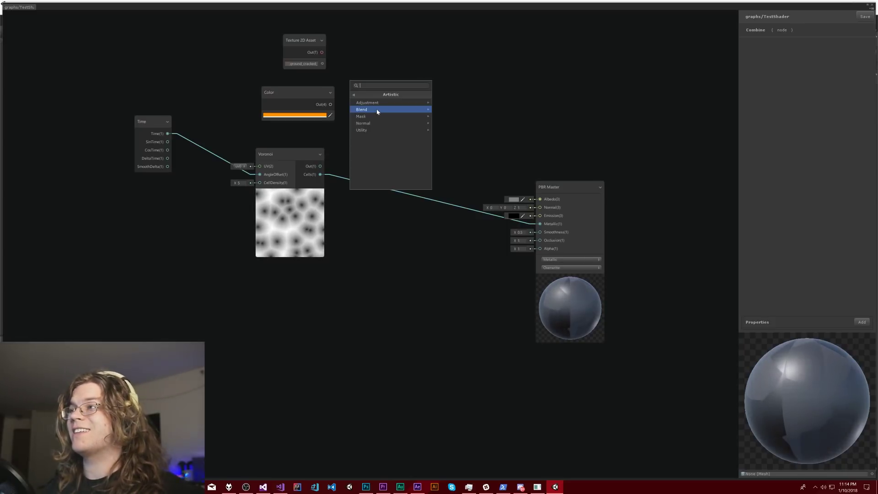
{"action": "type", "text": "colo"}
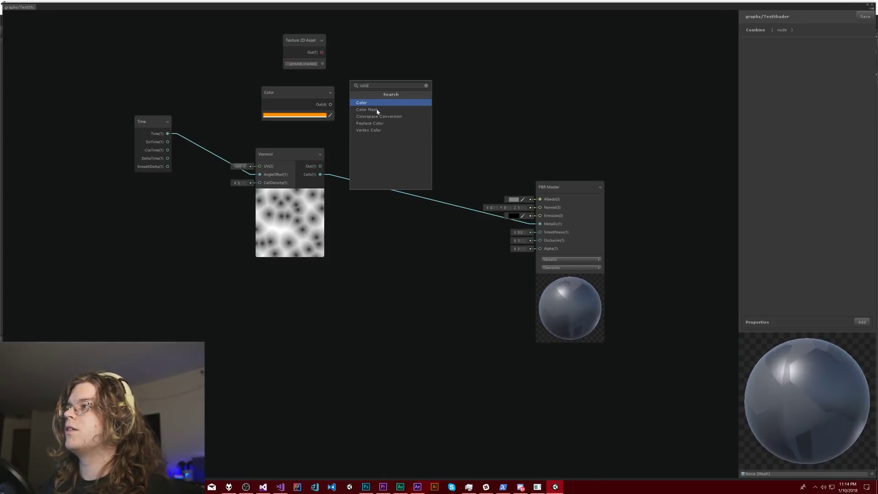
{"action": "key", "text": "Down"}
{"action": "key", "text": "Down"}
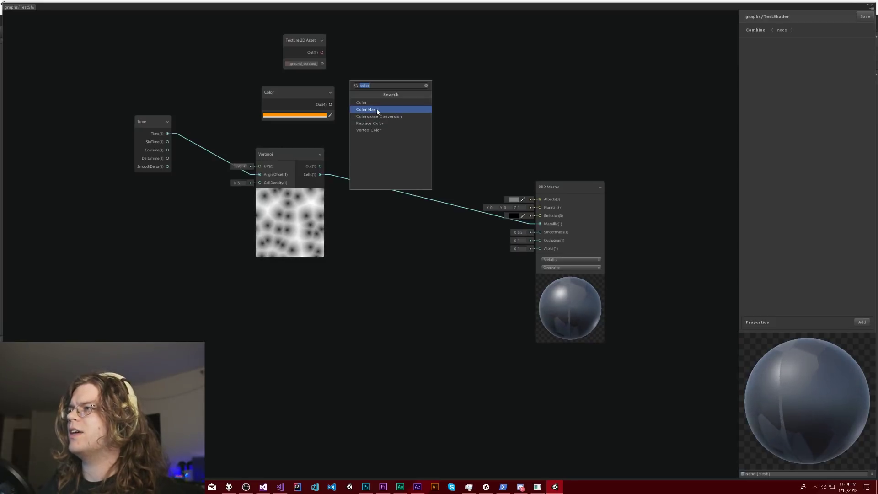
{"action": "left_click", "coordinate": [377, 111]}
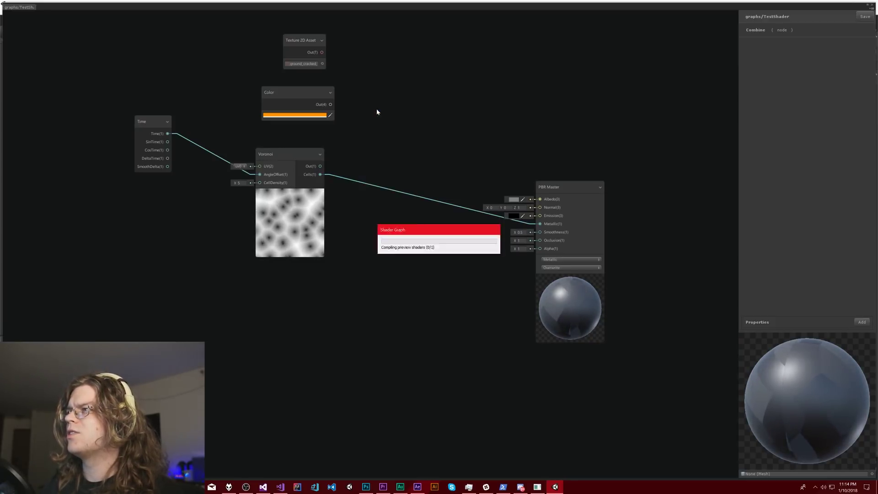
{"action": "left_click_drag", "start_coordinate": [452, 93], "coordinate": [456, 83]}
{"action": "left_click_drag", "start_coordinate": [401, 99], "coordinate": [400, 97]}
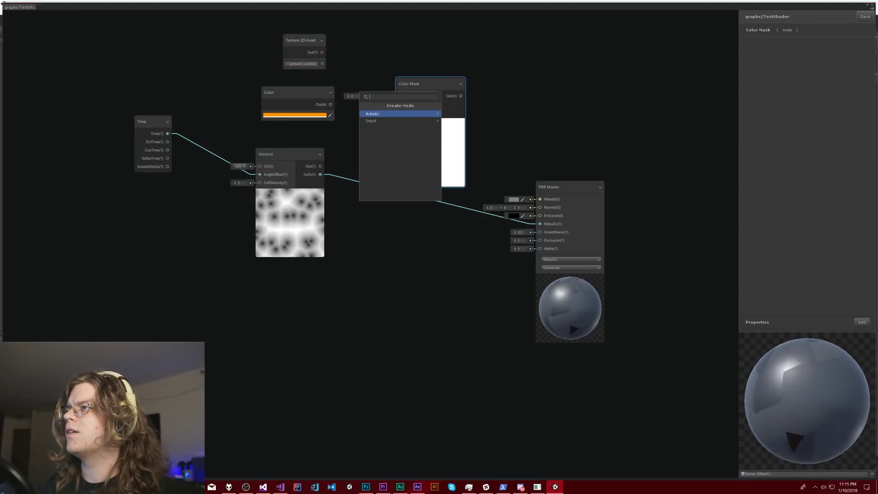
Delete the Color Mask node and navigate the node search through Input and Channel to Artistic > Blend
{"action": "left_click", "coordinate": [429, 85]}
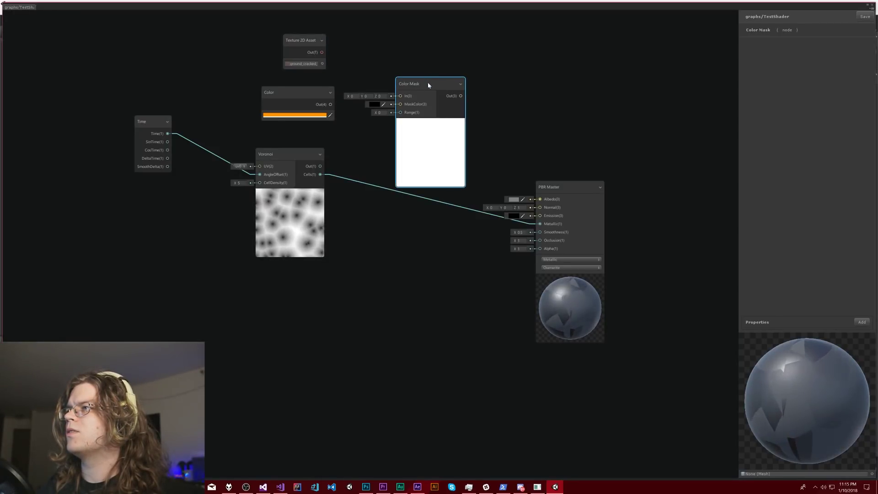
{"action": "key", "text": "Delete"}
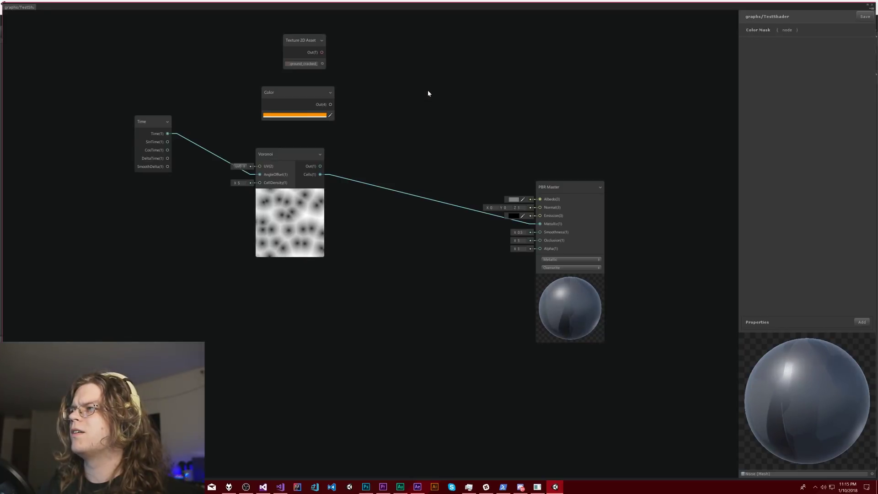
{"action": "right_click", "coordinate": [428, 93]}
{"action": "left_click", "coordinate": [436, 95]}
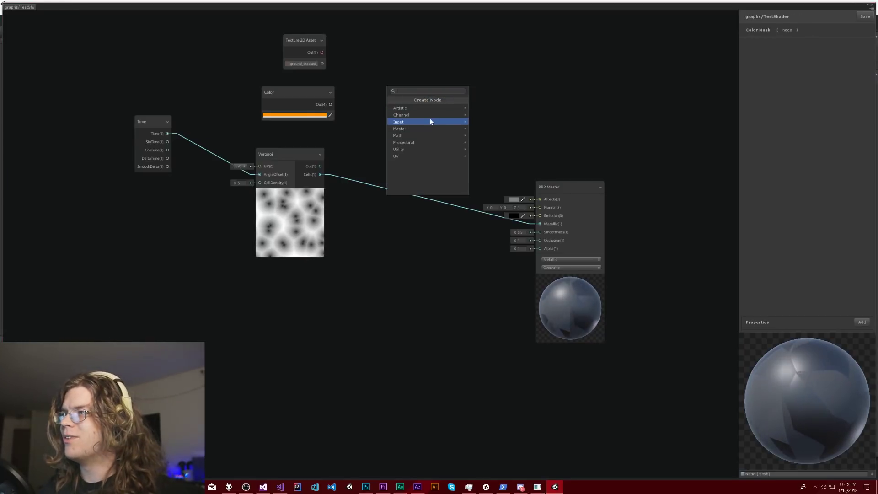
{"action": "left_click", "coordinate": [430, 121]}
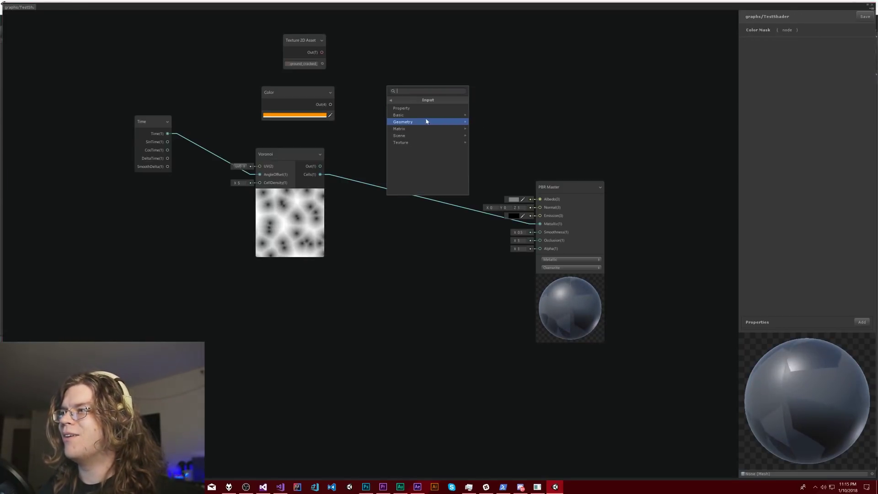
{"action": "left_click", "coordinate": [407, 144]}
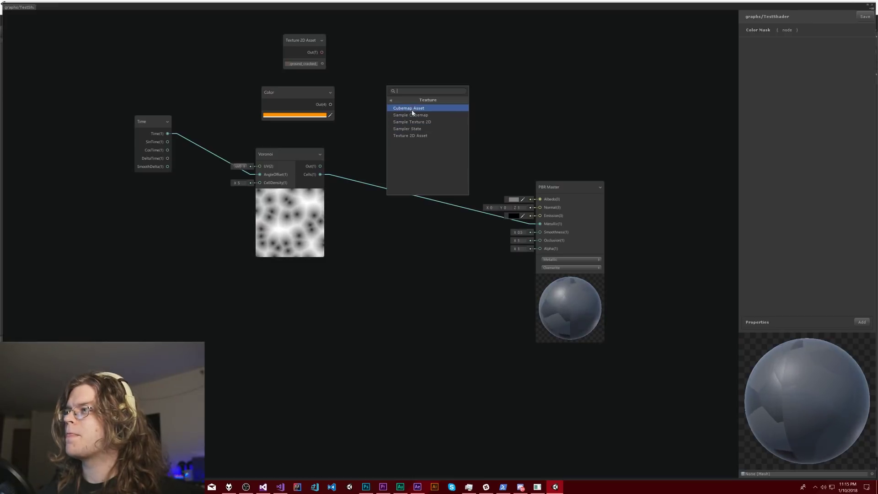
{"action": "left_click", "coordinate": [392, 100]}
{"action": "left_click", "coordinate": [393, 100]}
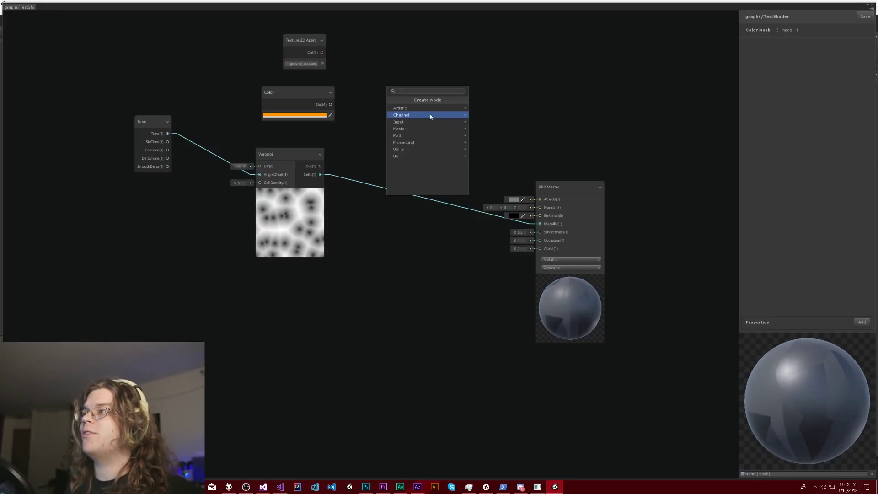
{"action": "left_click", "coordinate": [405, 116]}
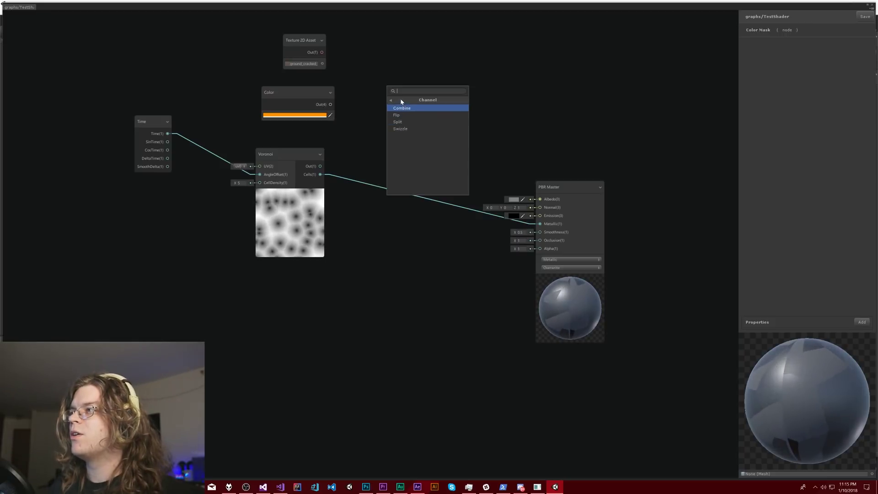
{"action": "left_click", "coordinate": [400, 99]}
{"action": "left_click", "coordinate": [408, 110]}
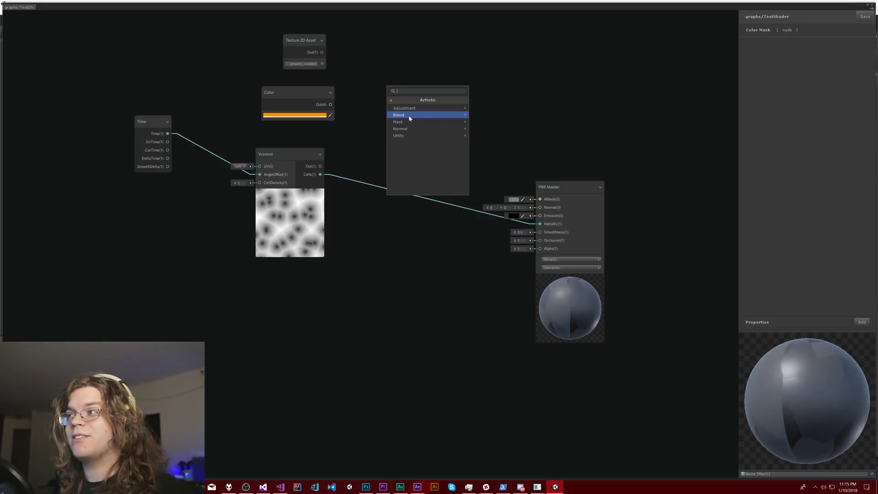
{"action": "left_click", "coordinate": [409, 116]}
Add a Blend node and set its blend mode to Multiply
{"action": "left_click", "coordinate": [409, 109]}
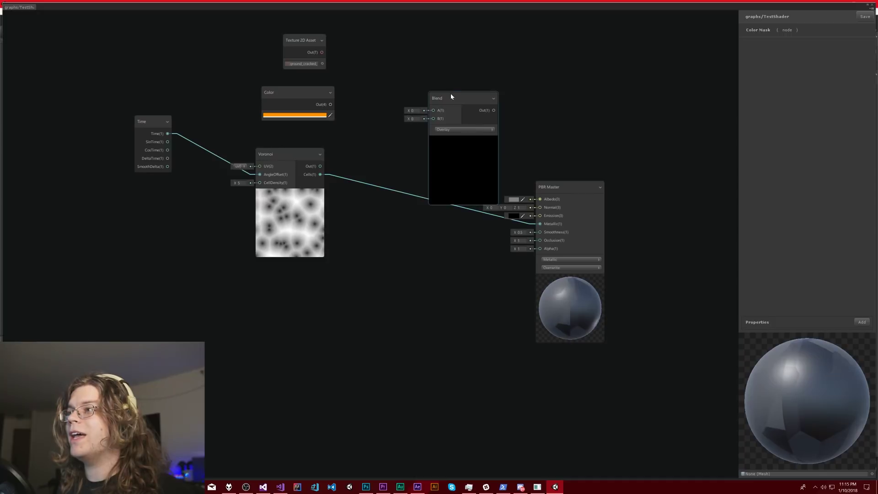
{"action": "left_click_drag", "start_coordinate": [450, 94], "coordinate": [411, 80]}
{"action": "left_click_drag", "start_coordinate": [322, 53], "coordinate": [392, 96]}
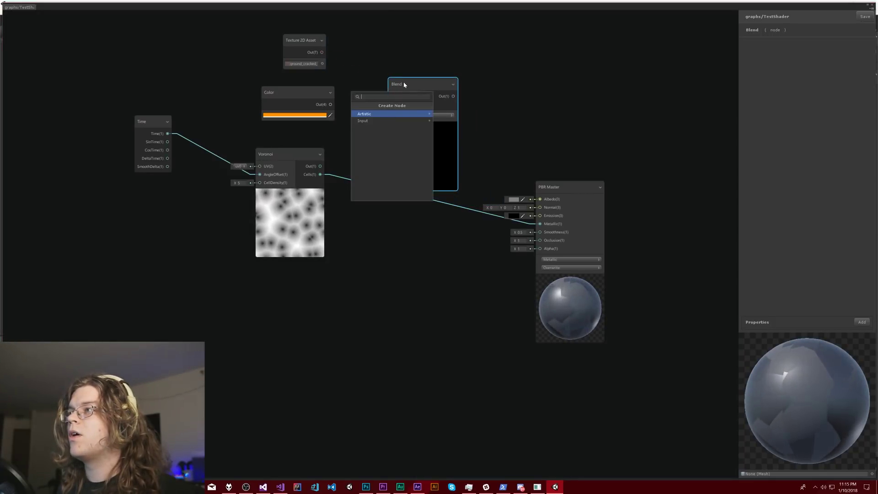
{"action": "key", "text": "Escape"}
{"action": "left_click", "coordinate": [413, 116]}
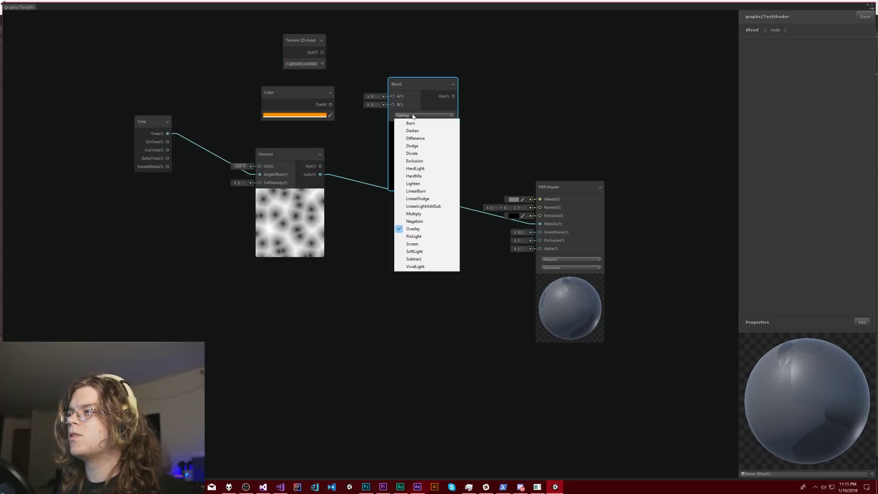
{"action": "left_click", "coordinate": [414, 213]}
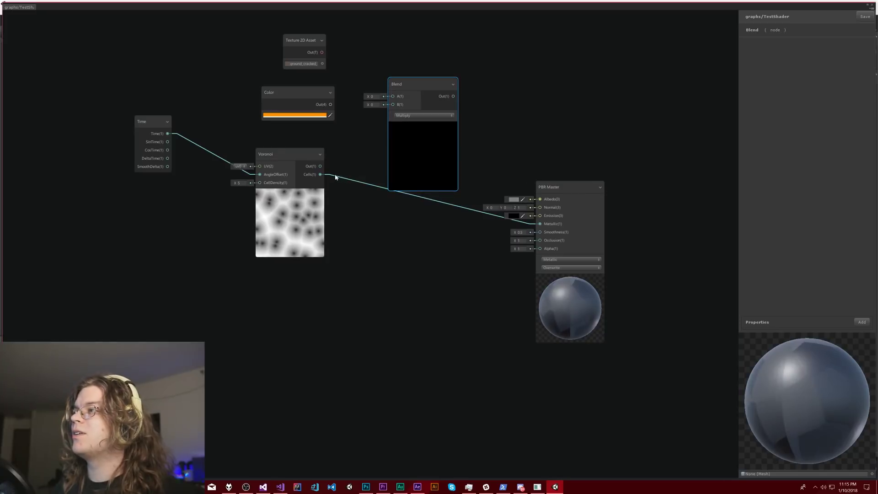
Wire Voronoi Out to Blend B and the texture asset to A, then delete the Blend node
{"action": "left_click_drag", "start_coordinate": [320, 166], "coordinate": [392, 104]}
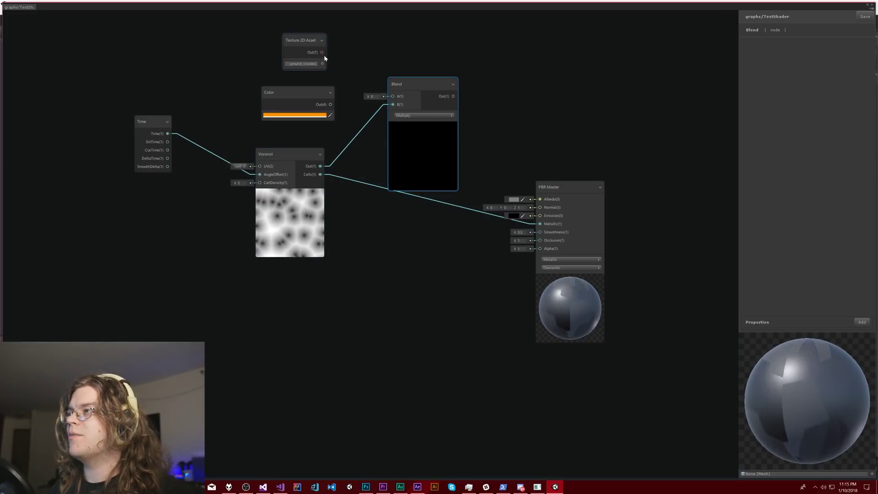
{"action": "left_click_drag", "start_coordinate": [322, 52], "coordinate": [393, 97]}
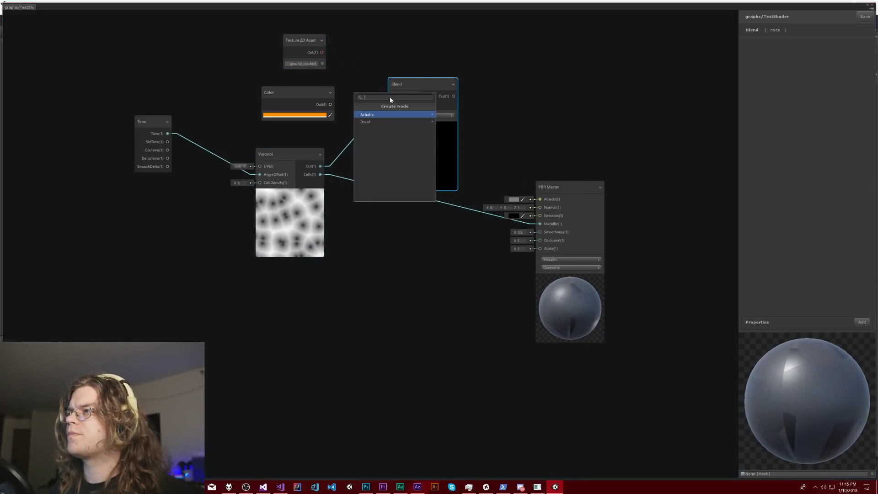
{"action": "left_click", "coordinate": [372, 67]}
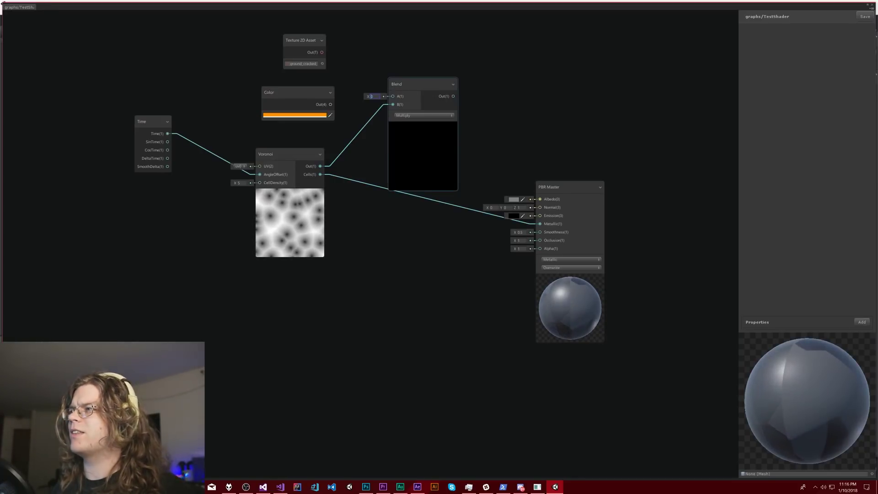
{"action": "left_click", "coordinate": [427, 92]}
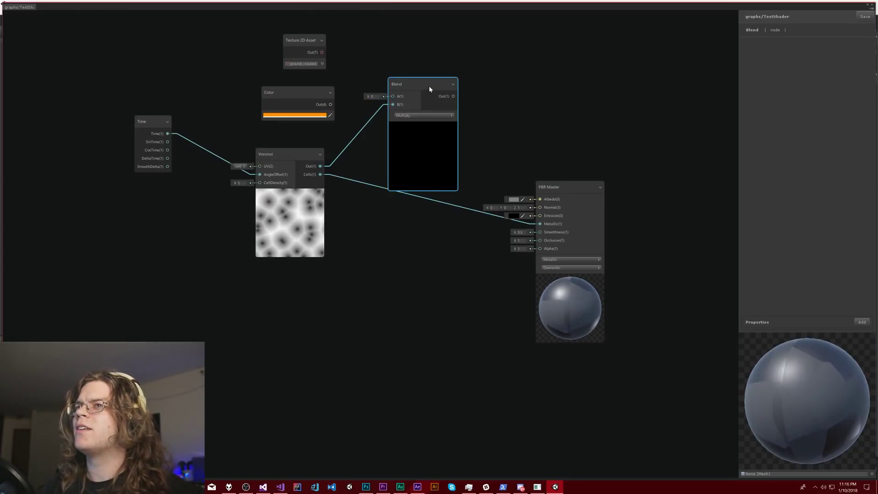
{"action": "key", "text": "Delete"}
Browse the Procedural, Master and Input categories in the node search
{"action": "right_click", "coordinate": [405, 46]}
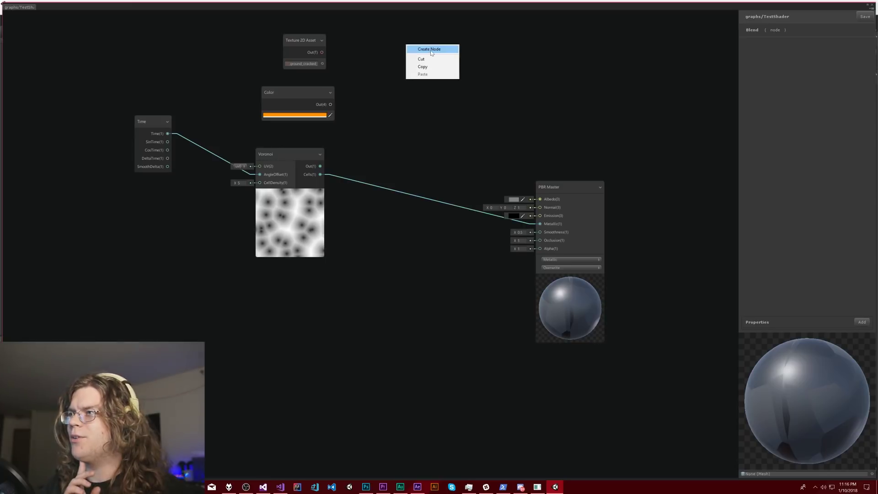
{"action": "left_click", "coordinate": [430, 49]}
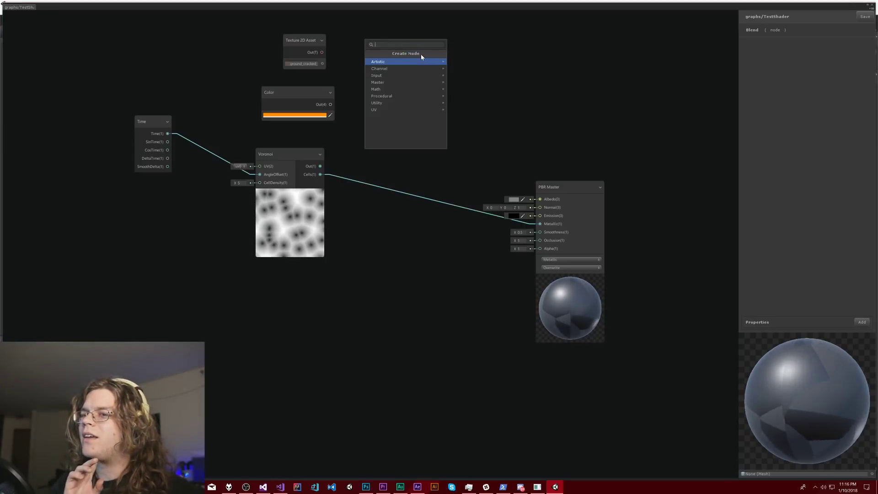
{"action": "left_click", "coordinate": [384, 95]}
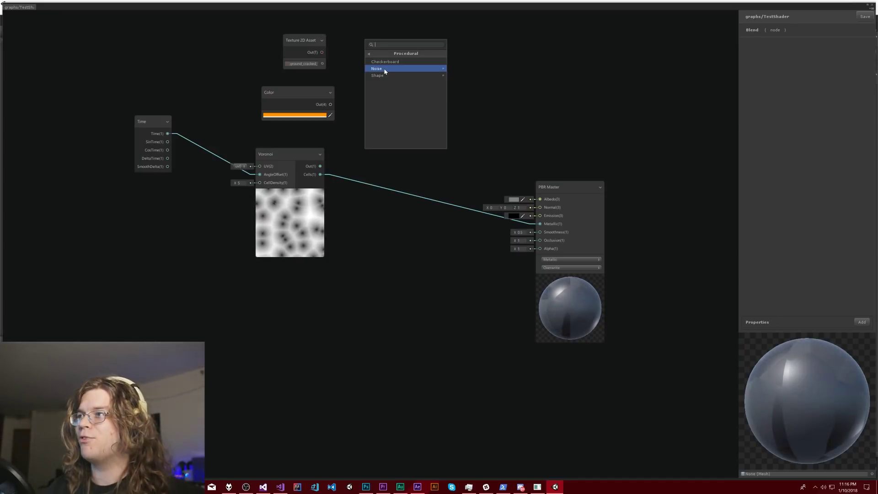
{"action": "left_click", "coordinate": [371, 53]}
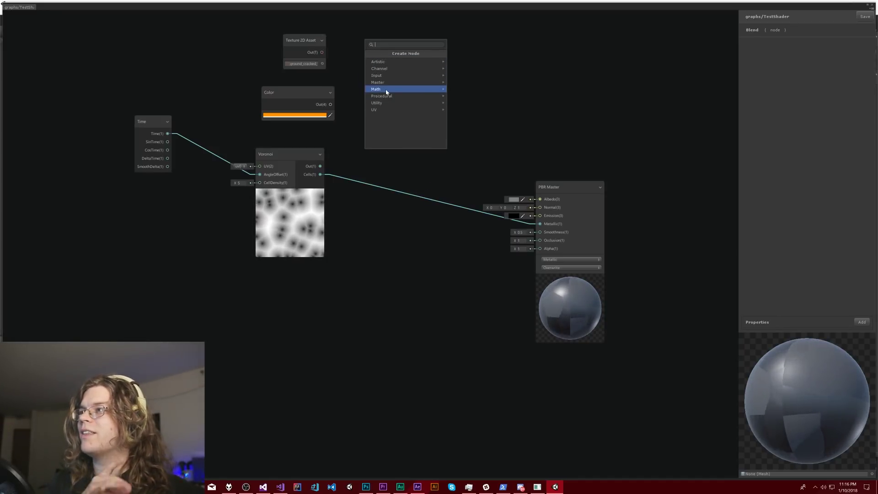
{"action": "left_click", "coordinate": [380, 82]}
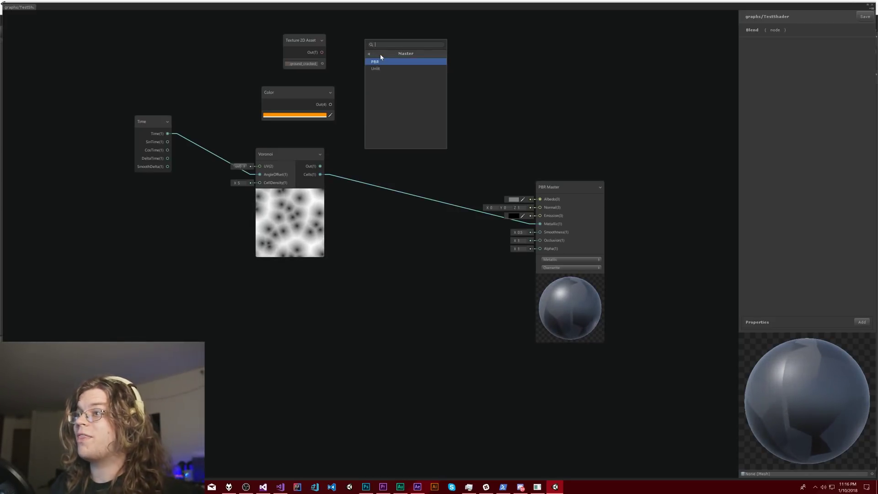
{"action": "left_click", "coordinate": [380, 56]}
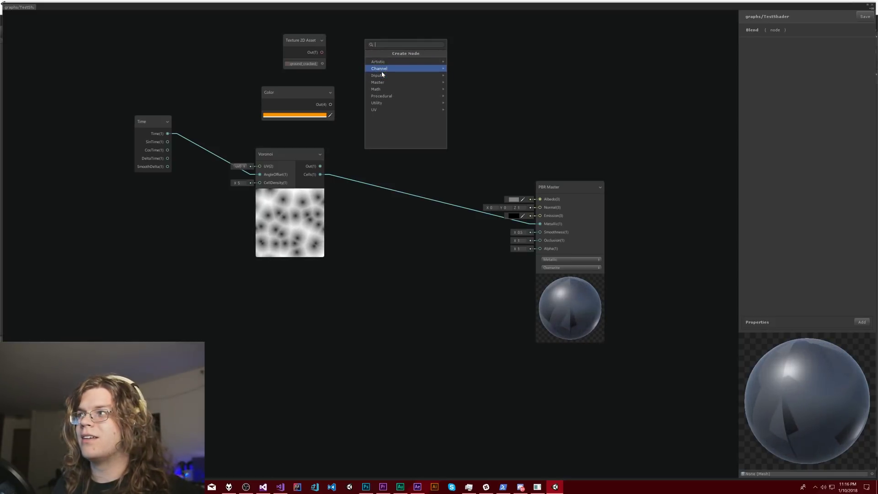
{"action": "left_click", "coordinate": [384, 74]}
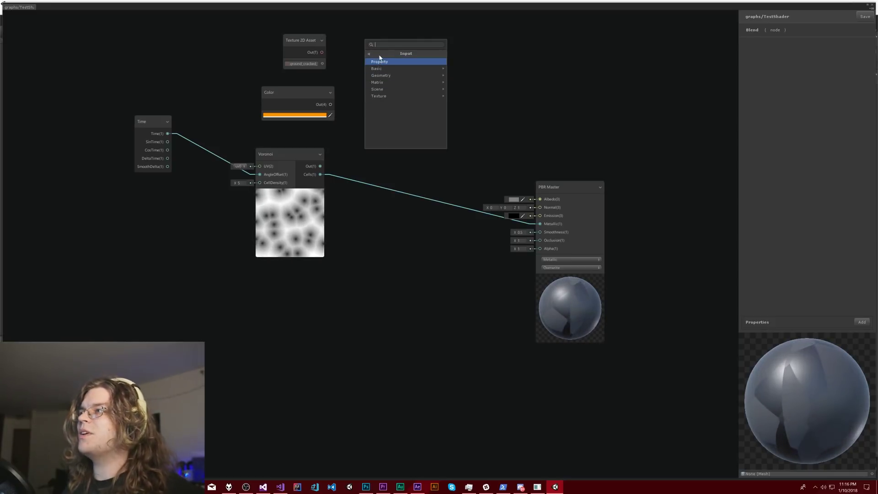
{"action": "left_click", "coordinate": [379, 56]}
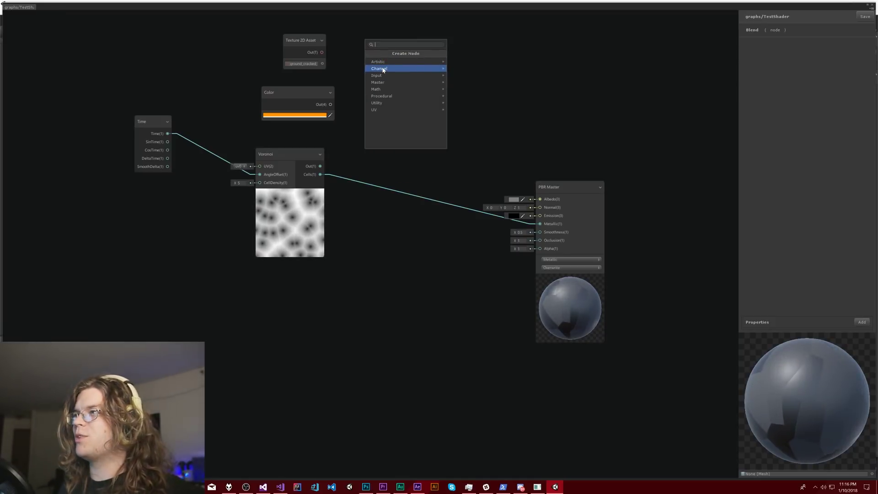
Check the Channel category, then add a Channel Mixer node from Artistic > Adjustment
{"action": "left_click", "coordinate": [383, 68]}
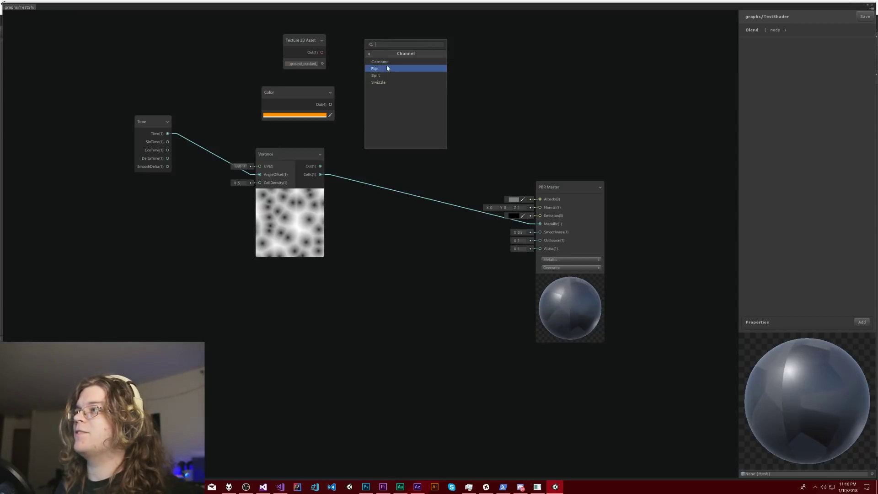
{"action": "left_click", "coordinate": [376, 54]}
{"action": "left_click", "coordinate": [378, 62]}
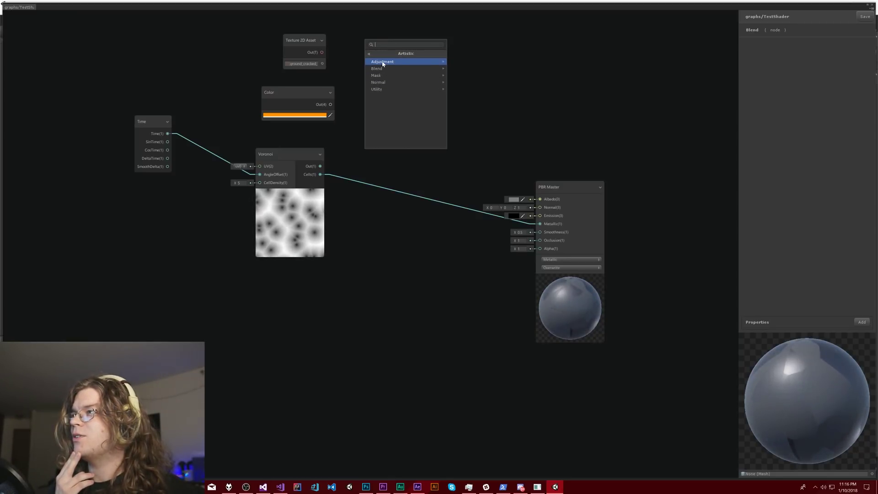
{"action": "left_click", "coordinate": [383, 62]}
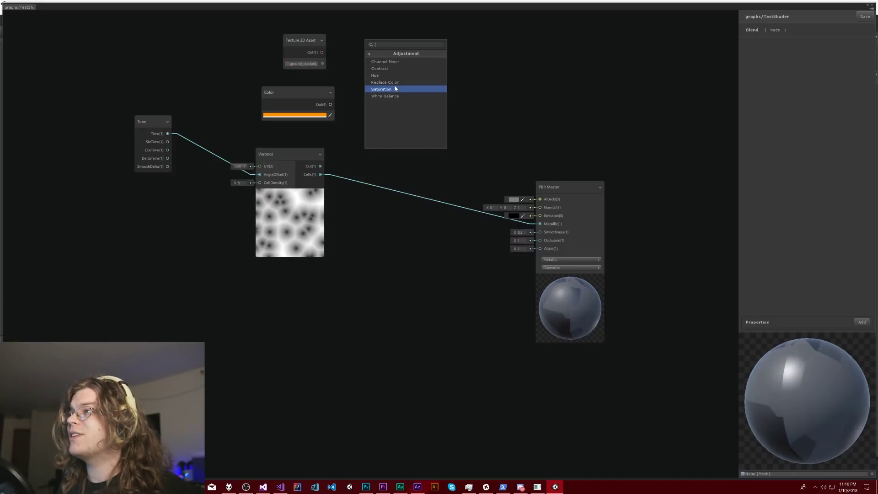
{"action": "left_click", "coordinate": [391, 62]}
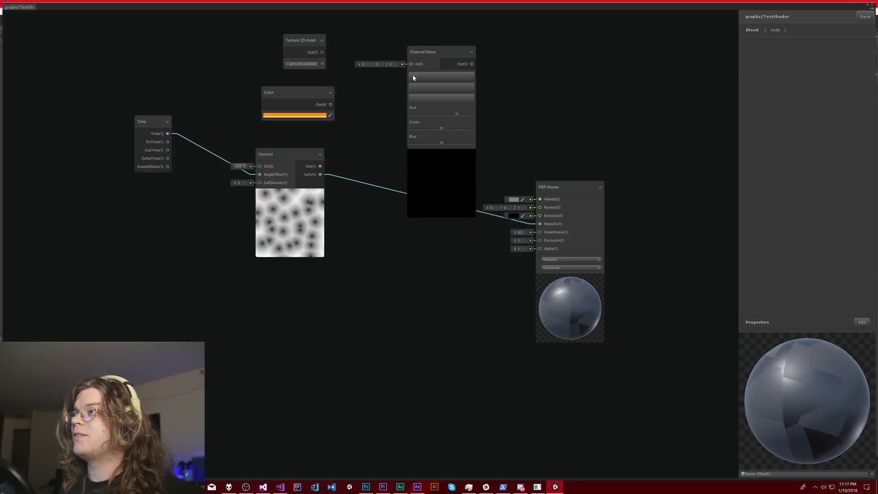
Delete the Channel Mixer node and open Artistic > Mask in the node search, listing Channel Mask
{"action": "left_click_drag", "start_coordinate": [438, 54], "coordinate": [421, 46]}
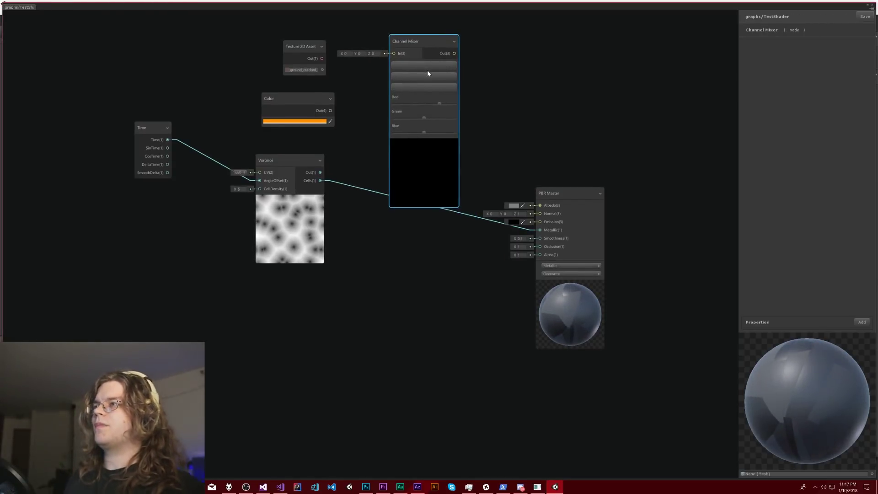
{"action": "key", "text": "Delete"}
{"action": "right_click", "coordinate": [375, 85]}
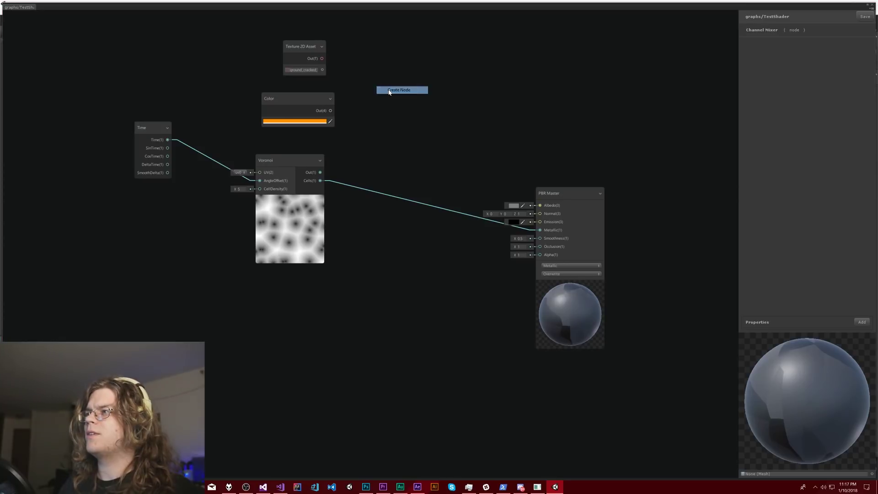
{"action": "left_click", "coordinate": [389, 90]}
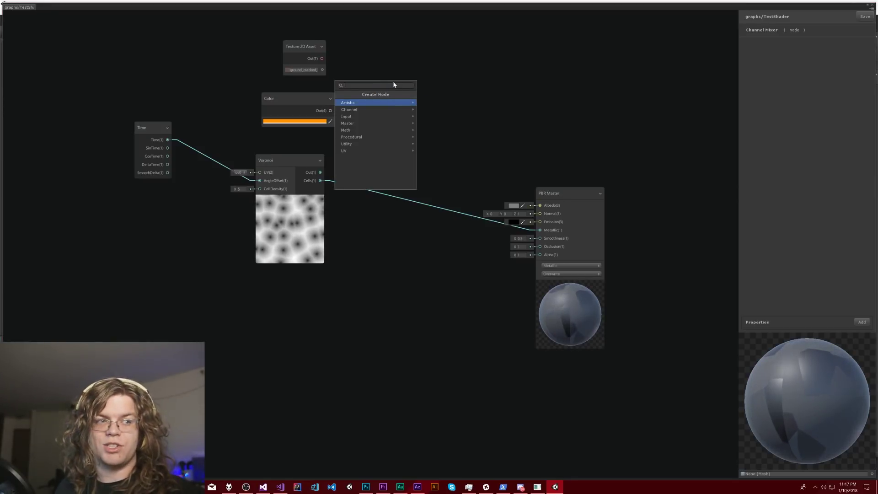
{"action": "left_click", "coordinate": [361, 103]}
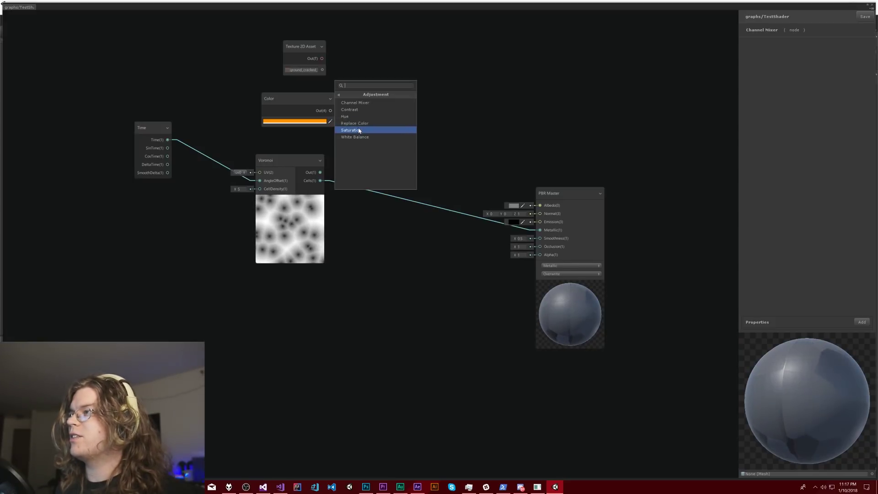
{"action": "left_click", "coordinate": [352, 96]}
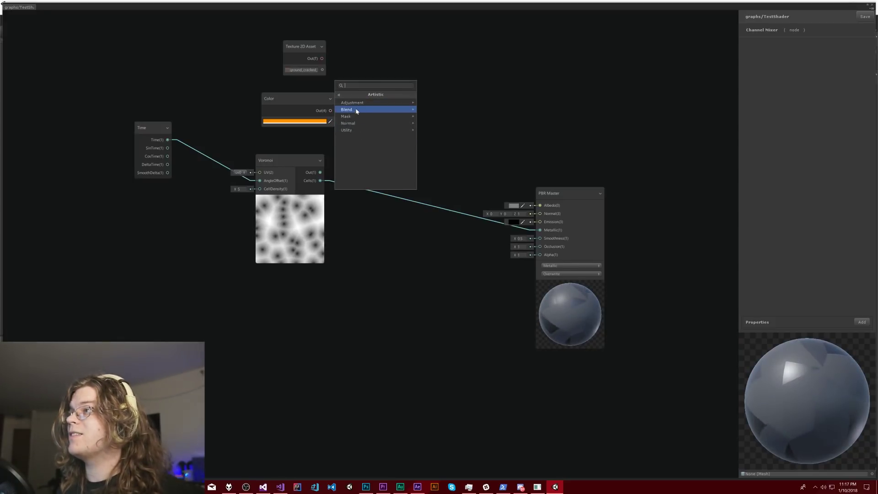
{"action": "key", "text": "Down"}
{"action": "key", "text": "Return"}
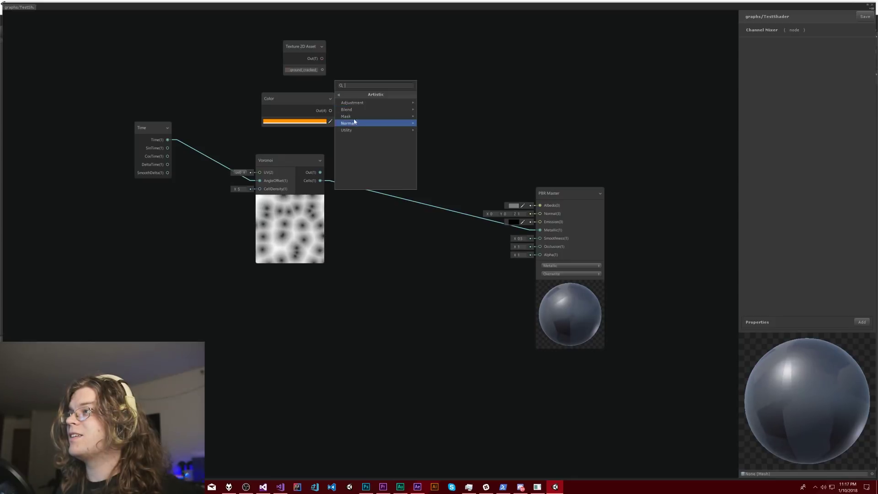
{"action": "left_click", "coordinate": [351, 114]}
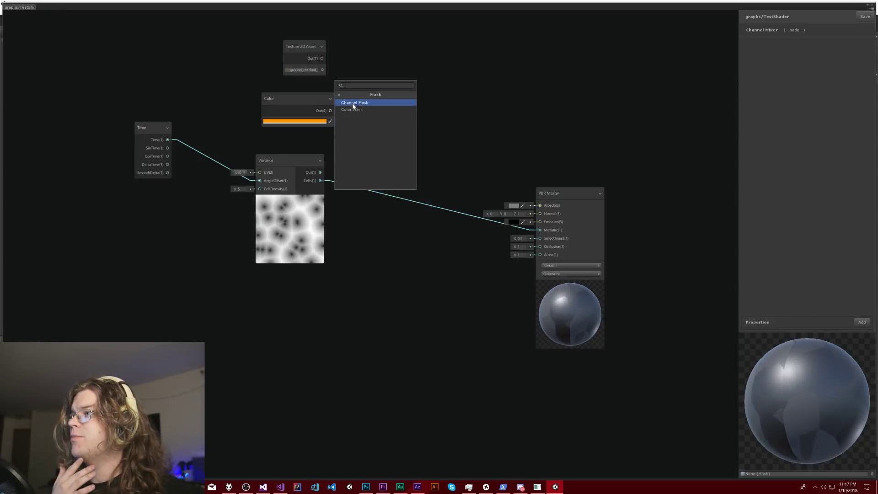
{"action": "left_click", "coordinate": [353, 102]}
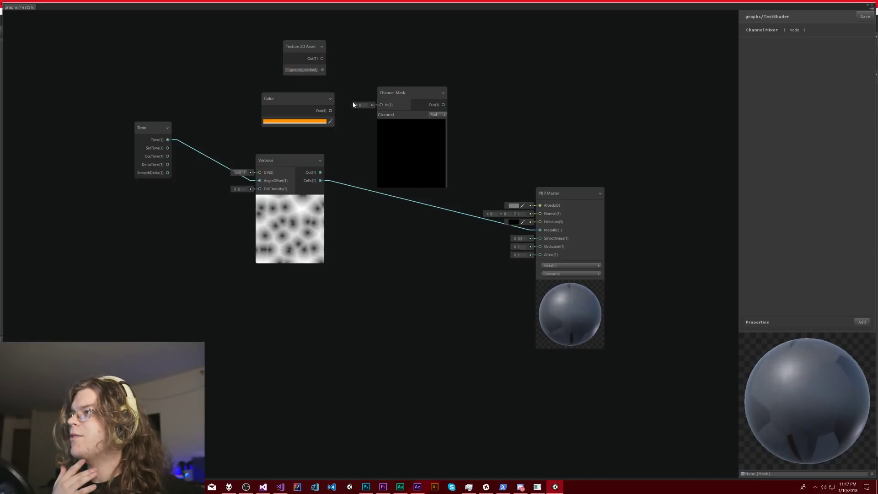
{"action": "left_click_drag", "start_coordinate": [321, 172], "coordinate": [381, 105]}
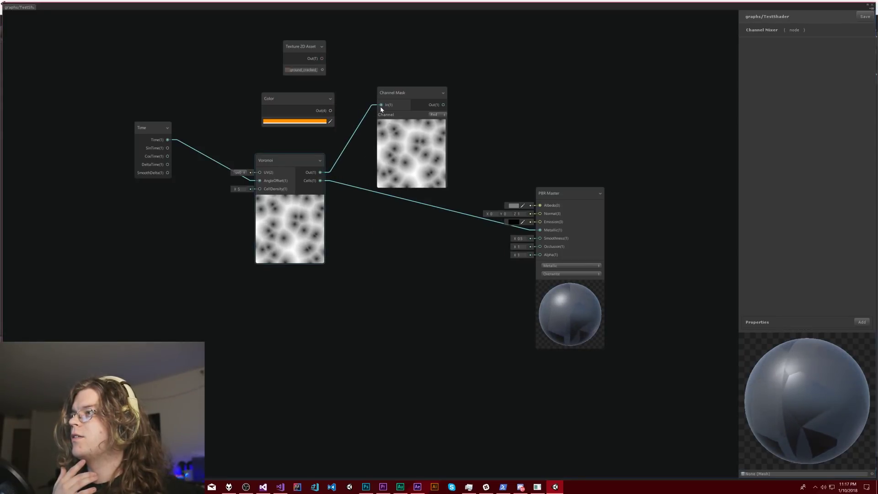
{"action": "left_click", "coordinate": [440, 118]}
{"action": "left_click", "coordinate": [411, 118]}
{"action": "left_click", "coordinate": [438, 114]}
{"action": "left_click", "coordinate": [441, 122]}
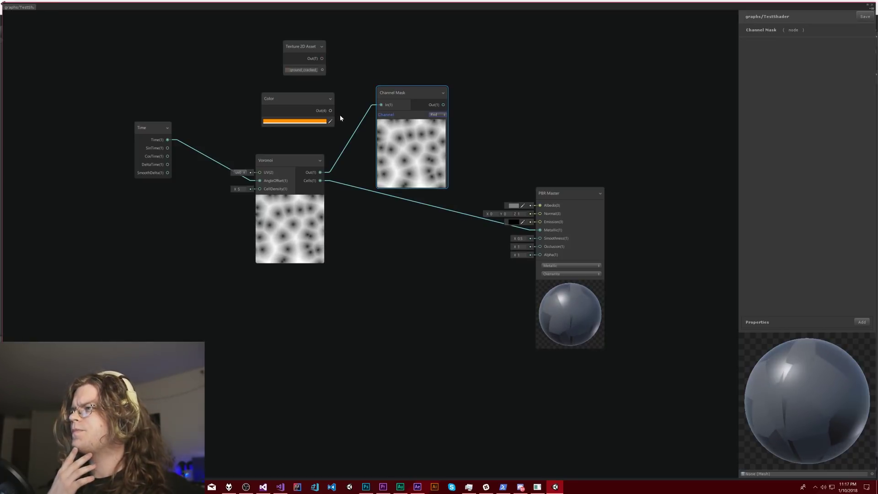
{"action": "left_click_drag", "start_coordinate": [323, 58], "coordinate": [379, 107]}
{"action": "key", "text": "Escape"}
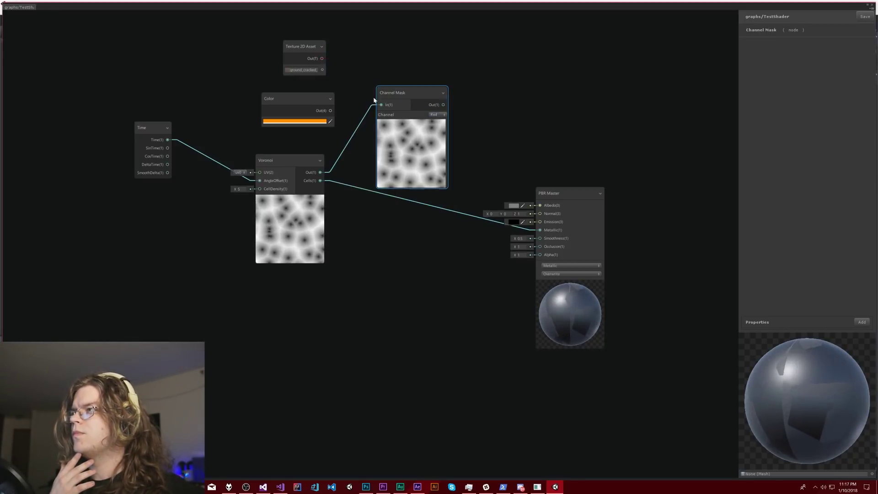
{"action": "left_click", "coordinate": [366, 114]}
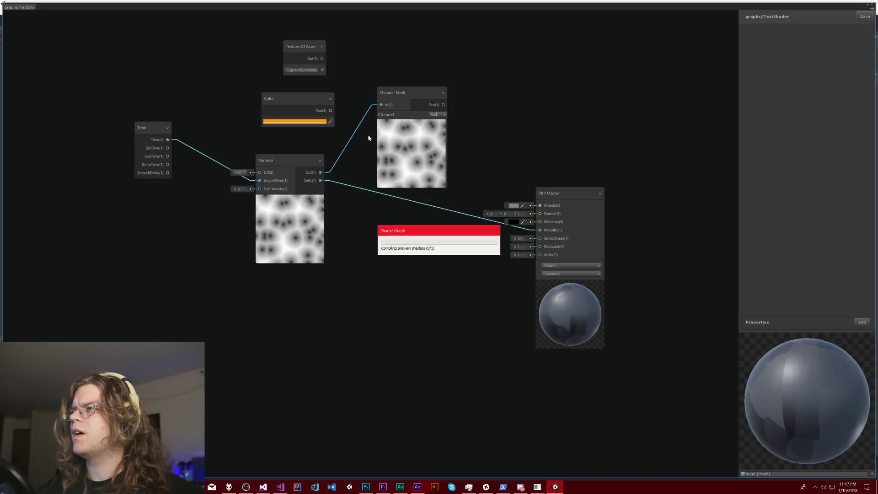
{"action": "key", "text": "Delete"}
{"action": "left_click_drag", "start_coordinate": [322, 59], "coordinate": [363, 93]}
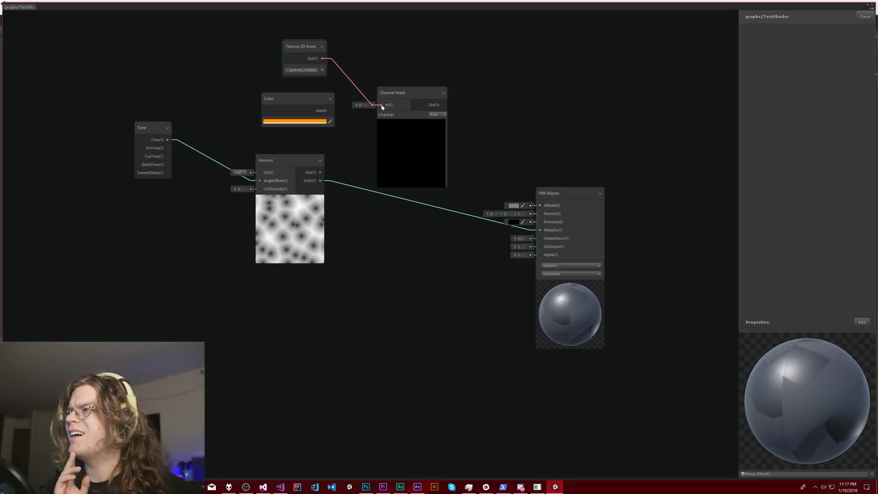
{"action": "left_click_drag", "start_coordinate": [382, 107], "coordinate": [382, 106]}
{"action": "key", "text": "Escape"}
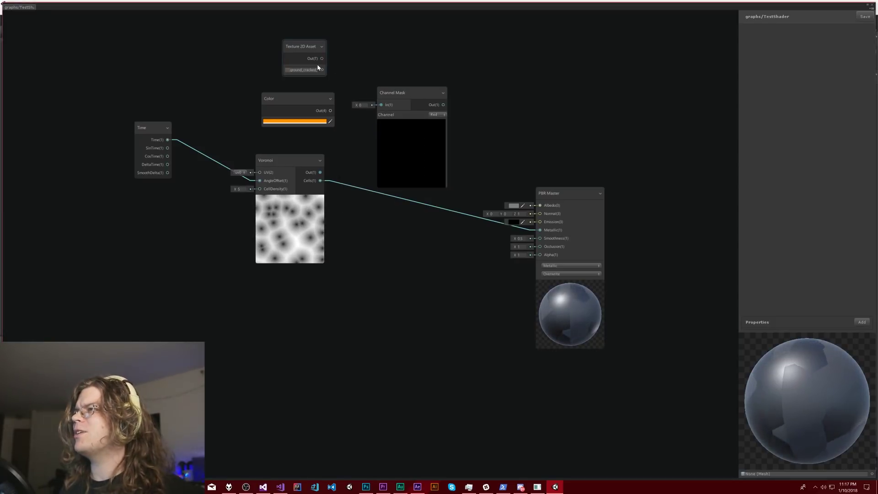
{"action": "left_click", "coordinate": [436, 115]}
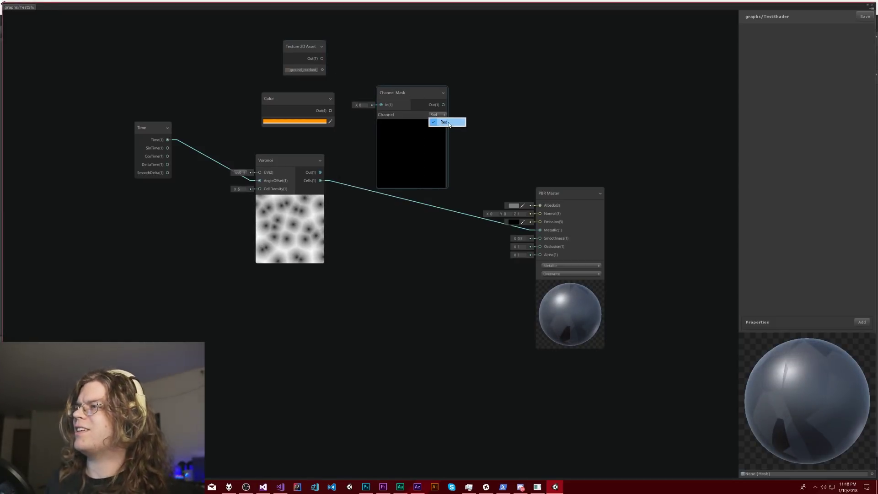
{"action": "left_click", "coordinate": [400, 90]}
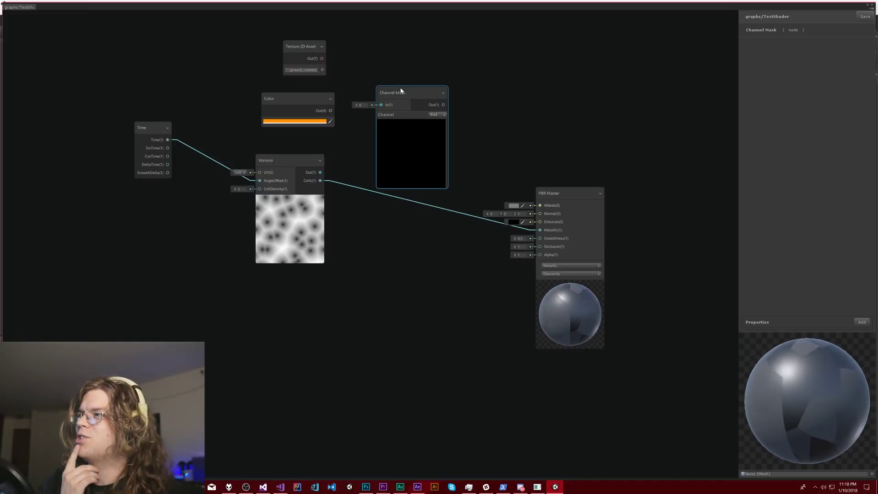
{"action": "key", "text": "Delete"}
{"action": "right_click", "coordinate": [427, 92]}
{"action": "left_click", "coordinate": [445, 97]}
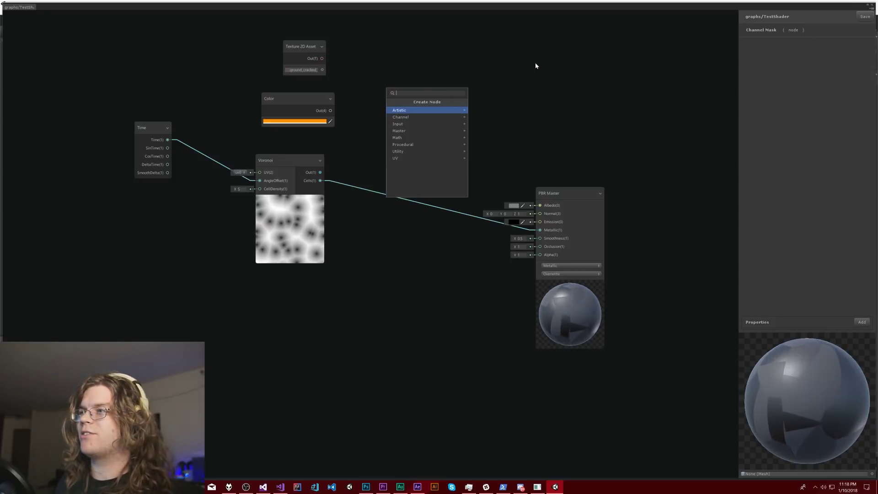
{"action": "left_click", "coordinate": [402, 110]}
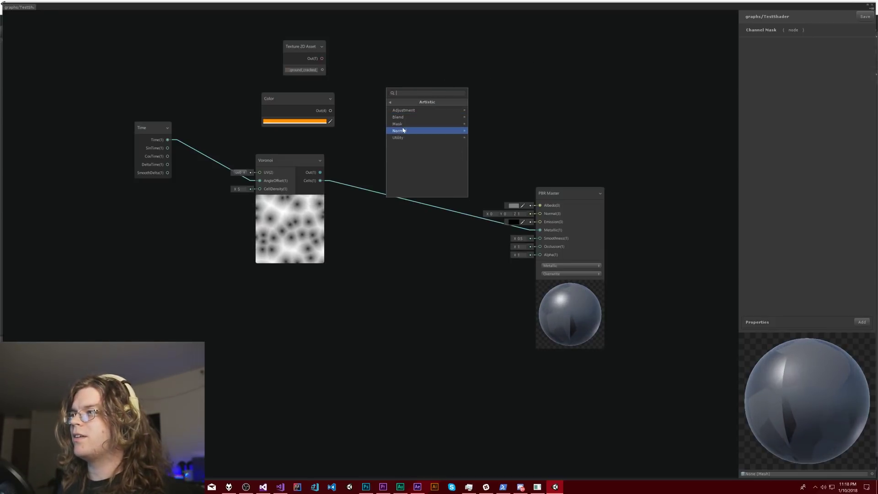
{"action": "left_click", "coordinate": [409, 123]}
{"action": "left_click", "coordinate": [403, 117]}
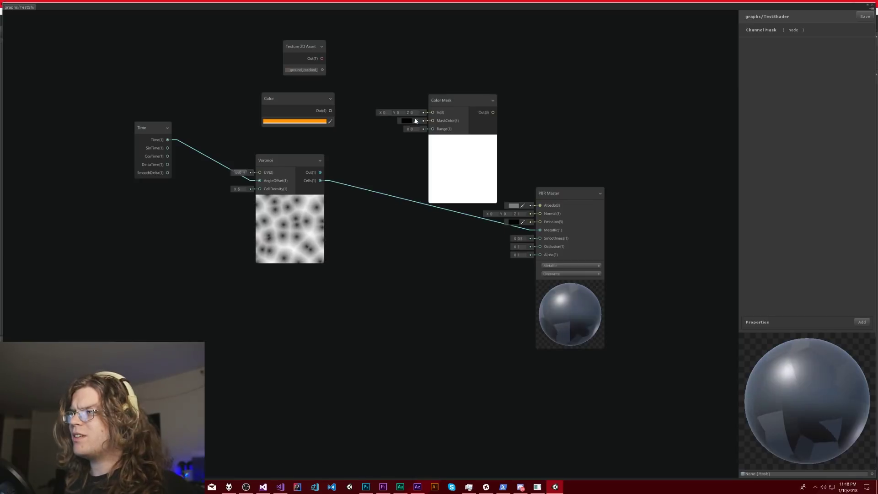
{"action": "left_click", "coordinate": [454, 106]}
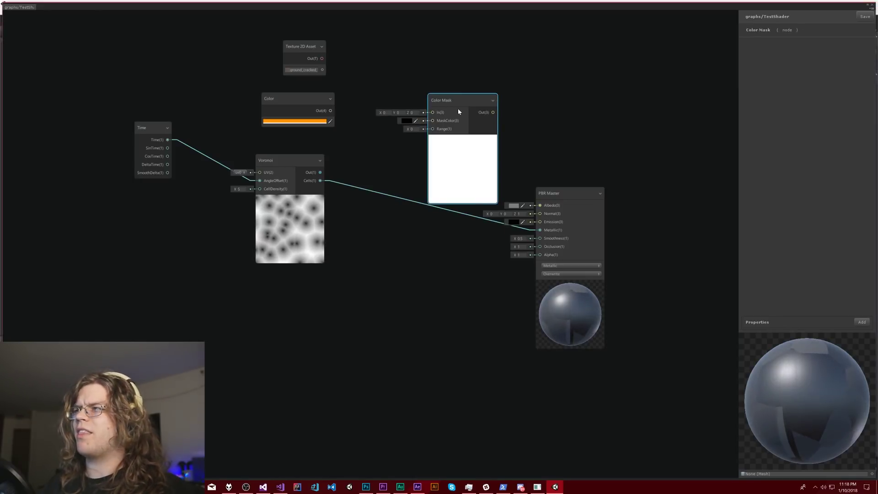
{"action": "key", "text": "Delete"}
{"action": "right_click", "coordinate": [400, 115]}
{"action": "left_click", "coordinate": [404, 118]}
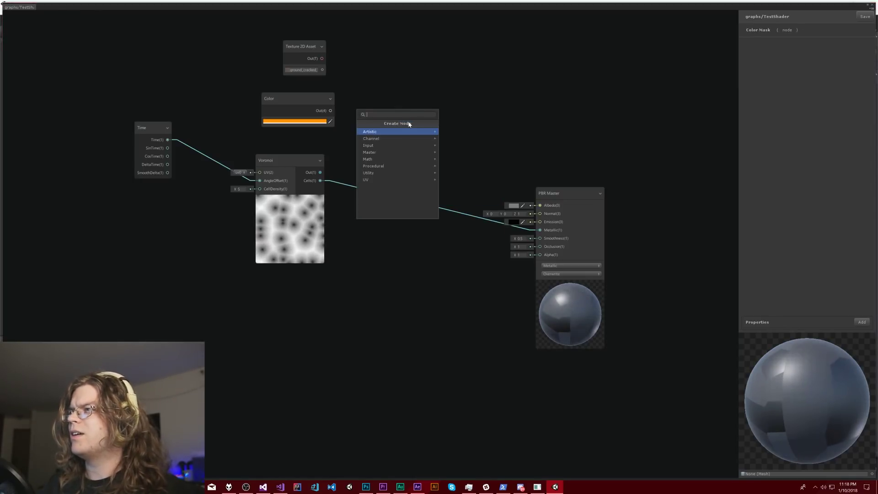
{"action": "left_click", "coordinate": [406, 131]}
{"action": "left_click", "coordinate": [373, 145]}
{"action": "left_click", "coordinate": [376, 131]}
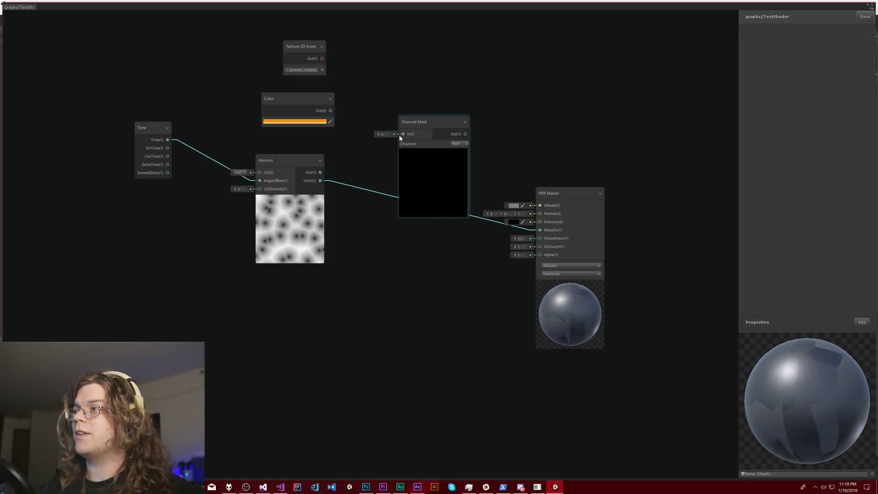
{"action": "left_click", "coordinate": [400, 135]}
{"action": "key", "text": "Escape"}
{"action": "left_click", "coordinate": [426, 122]}
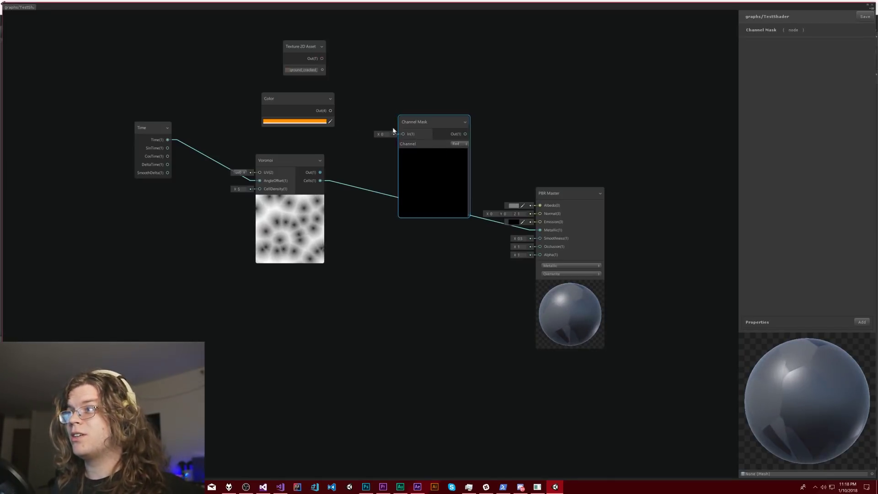
{"action": "mouse_move", "coordinate": [430, 161]}
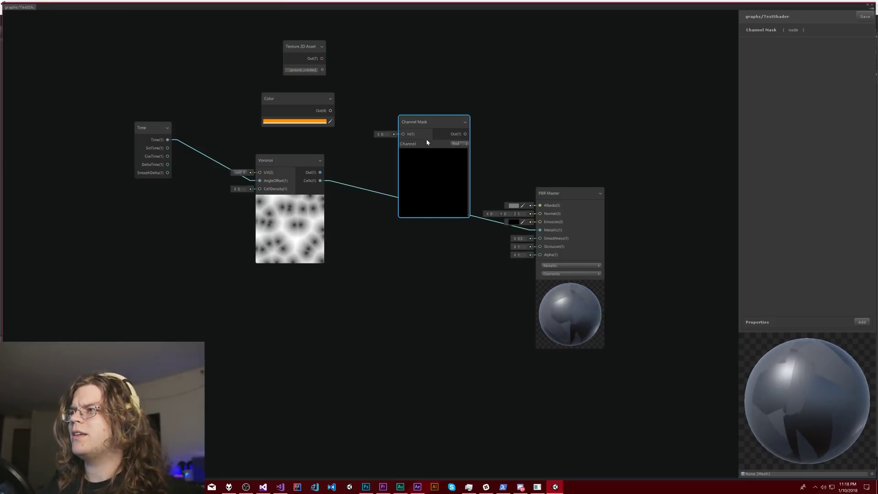
Delete the Channel Mask node and convert the Texture 2D Asset node into a saved 'New SubGraph' sub-graph
{"action": "key", "text": "Delete"}
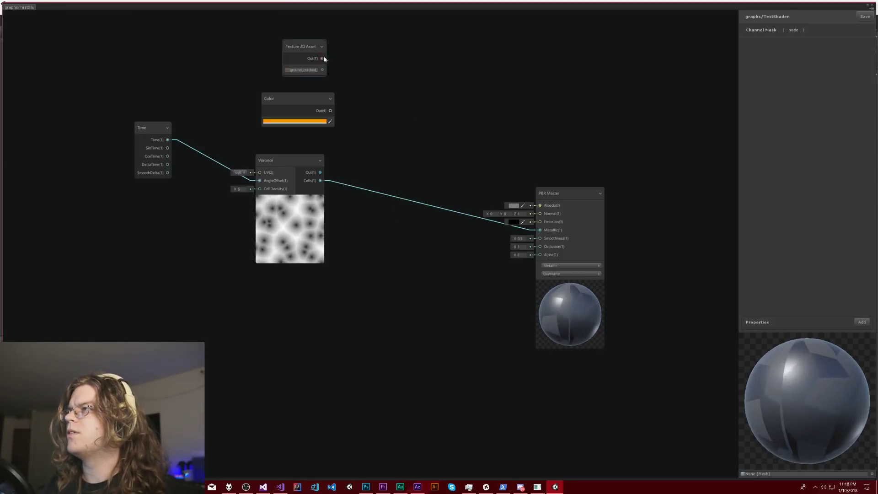
{"action": "right_click", "coordinate": [323, 56]}
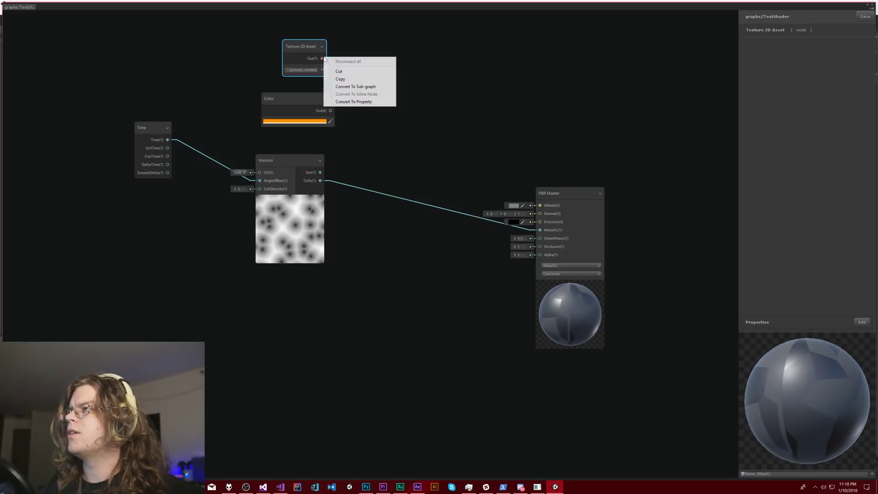
{"action": "left_click", "coordinate": [350, 87]}
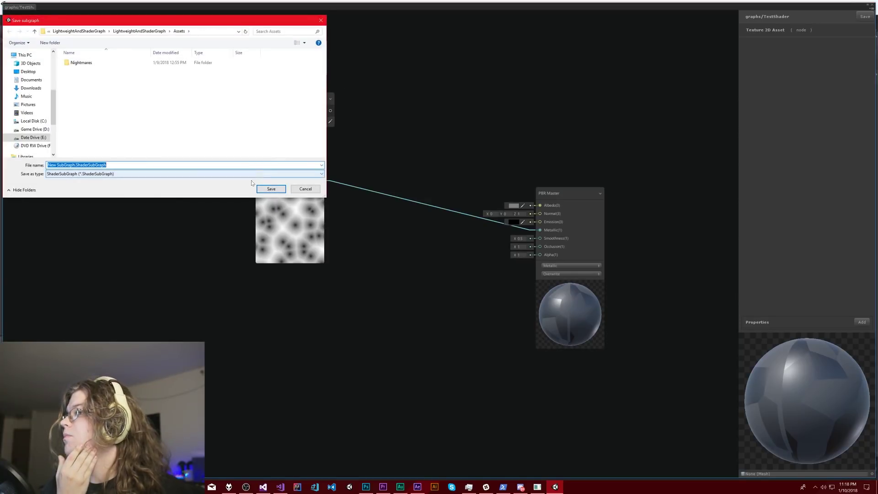
{"action": "left_click", "coordinate": [270, 189]}
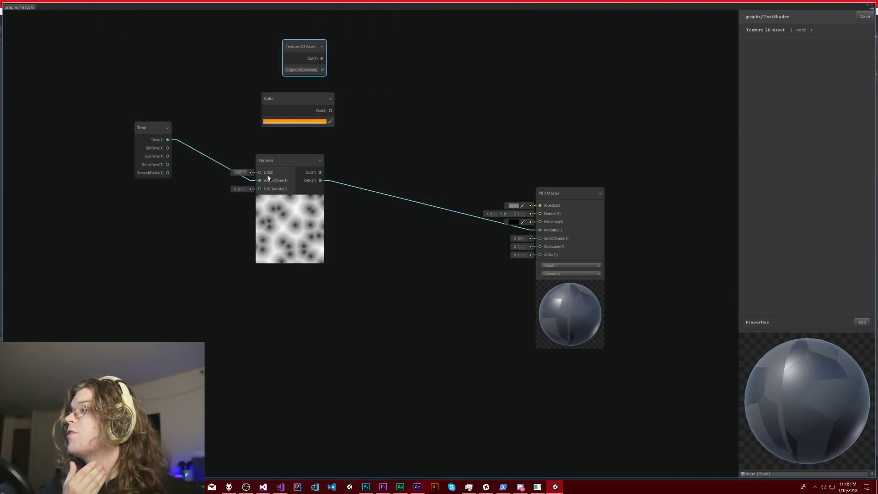
{"action": "left_click_drag", "start_coordinate": [293, 16], "coordinate": [294, 42]}
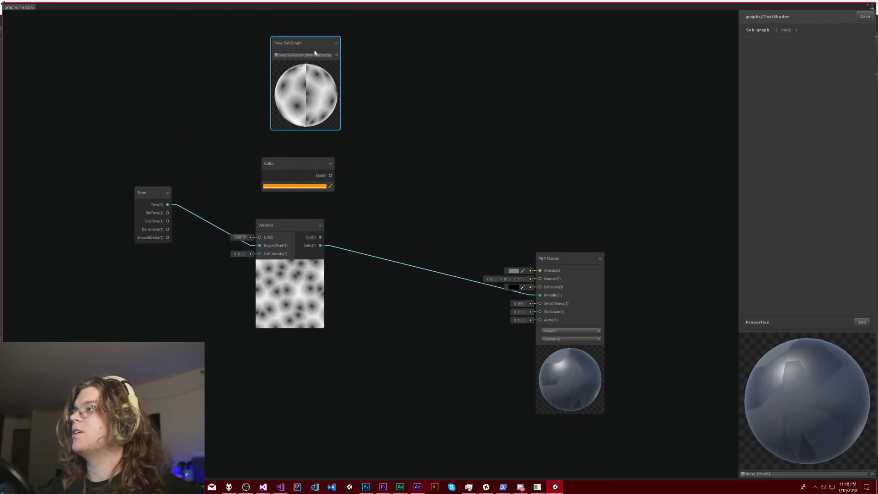
Delete the New SubGraph node and add a Texture 2D Asset node via a 'tex' search
{"action": "key", "text": "Delete"}
{"action": "right_click", "coordinate": [319, 81]}
{"action": "left_click", "coordinate": [349, 85]}
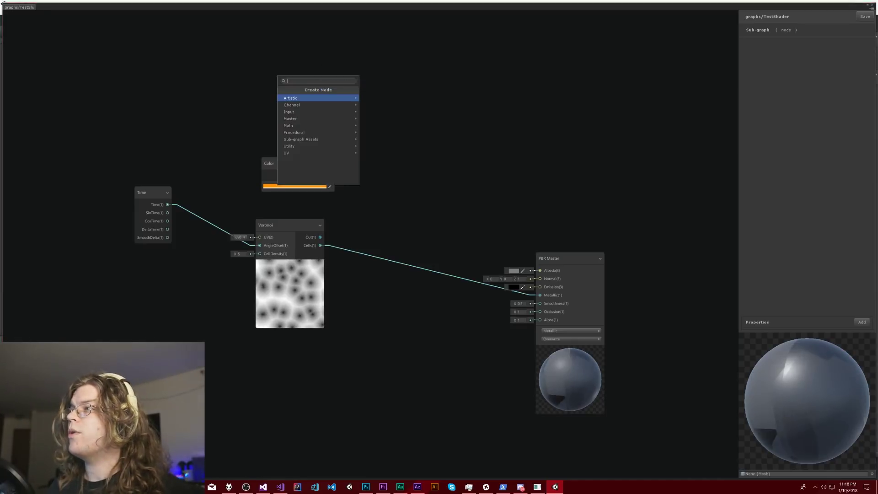
{"action": "type", "text": "text"}
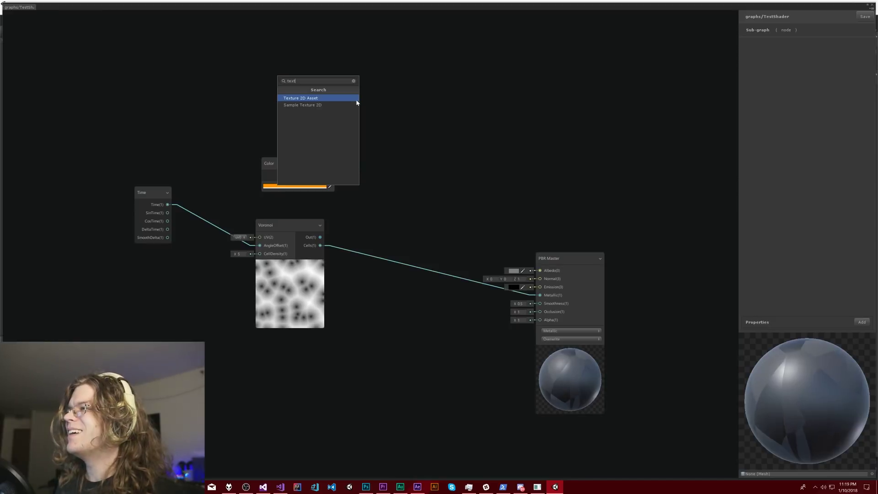
{"action": "left_click", "coordinate": [356, 99]}
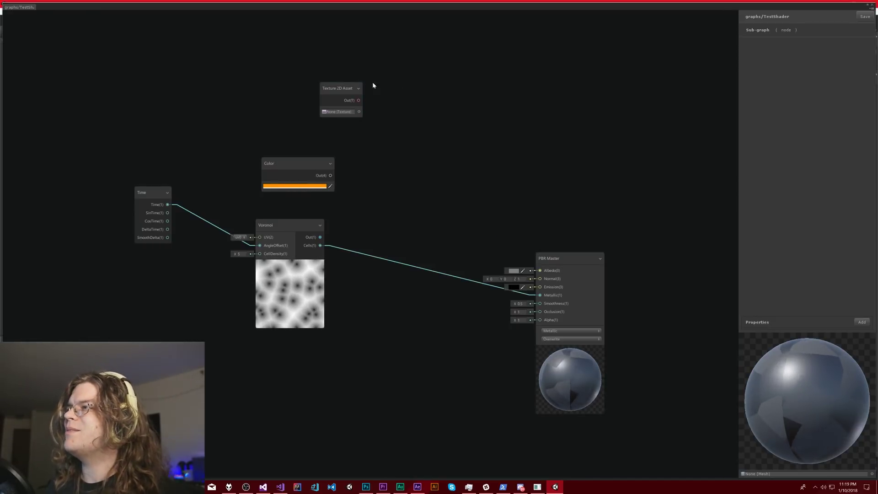
Assign the ground_cracked_ground_basecolor texture to the new Texture 2D Asset node
{"action": "left_click", "coordinate": [361, 111]}
{"action": "left_click", "coordinate": [360, 111]}
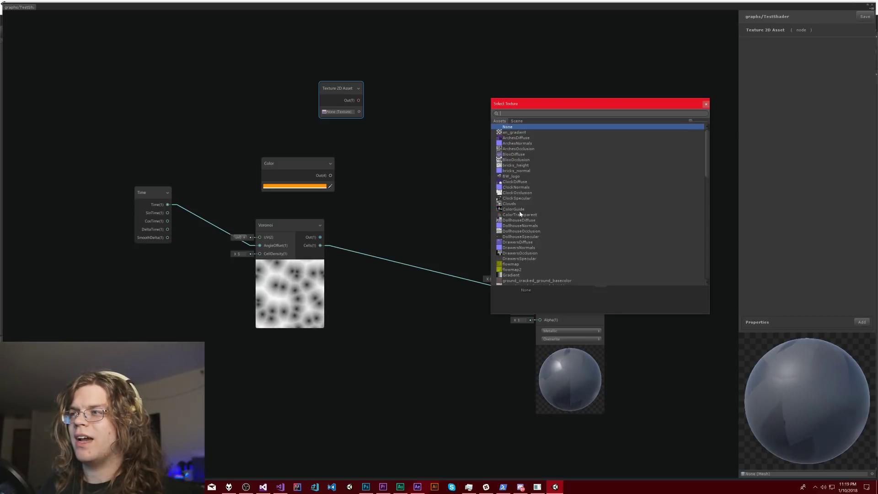
{"action": "scroll", "coordinate": [520, 216], "scroll_direction": "down", "scroll_amount": 2}
{"action": "double_click", "coordinate": [519, 260]}
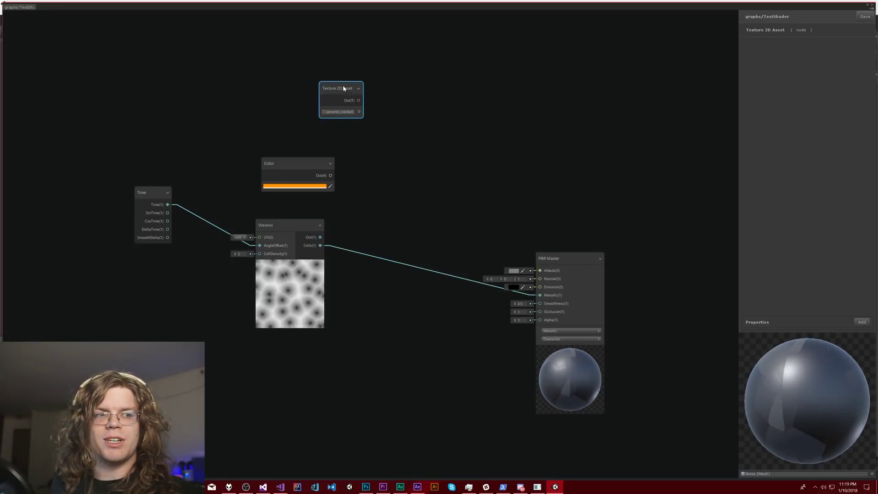
{"action": "left_click_drag", "start_coordinate": [348, 94], "coordinate": [316, 111]}
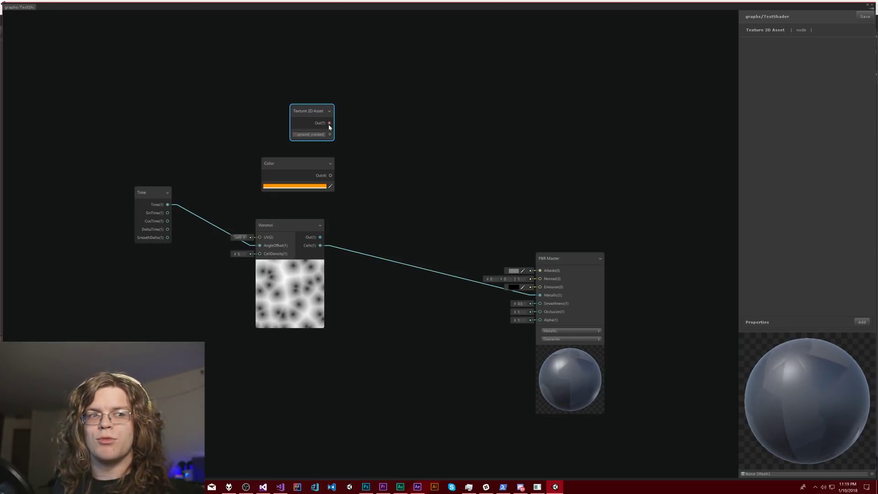
Open the canvas node search and browse the Normal, Utility and UV categories
{"action": "right_click", "coordinate": [363, 131]}
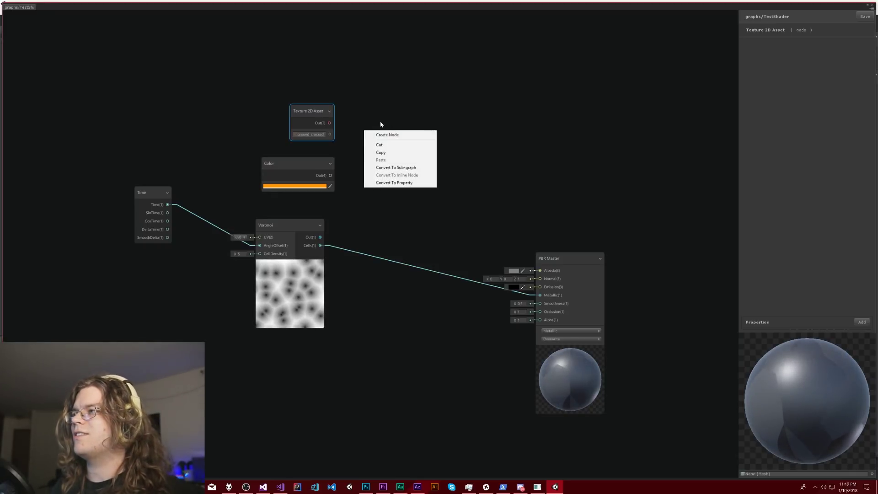
{"action": "left_click", "coordinate": [393, 136]}
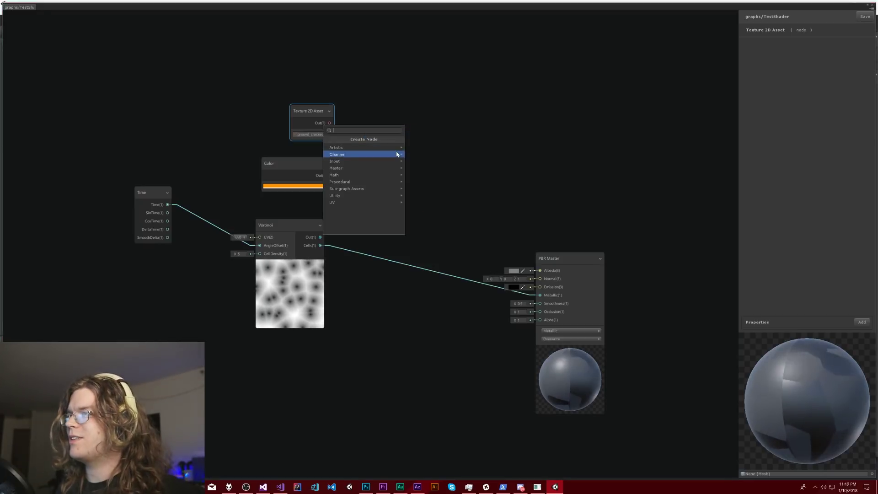
{"action": "left_click", "coordinate": [348, 168]}
{"action": "left_click", "coordinate": [334, 139]}
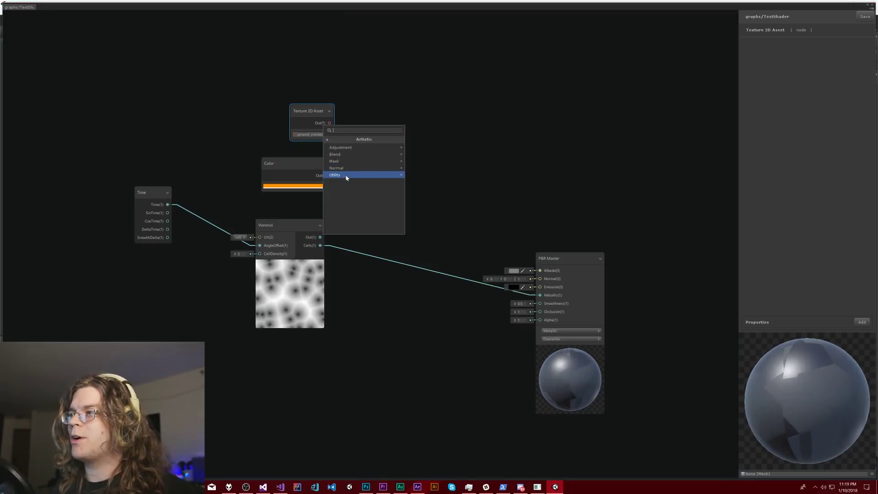
{"action": "left_click", "coordinate": [346, 177]}
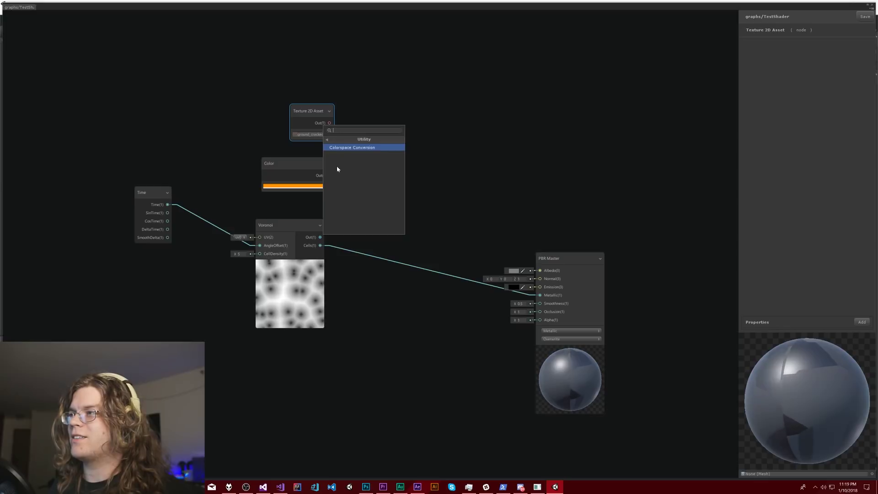
{"action": "left_click", "coordinate": [332, 141]}
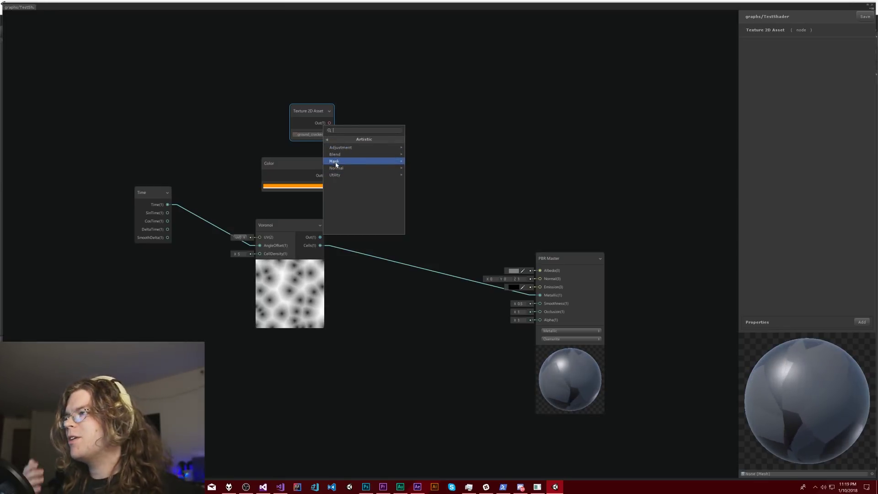
{"action": "left_click", "coordinate": [327, 140]}
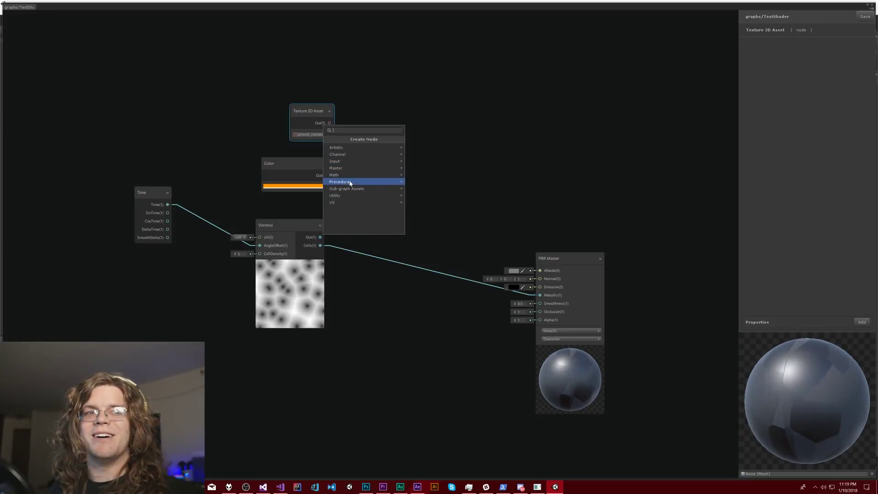
{"action": "left_click", "coordinate": [334, 202]}
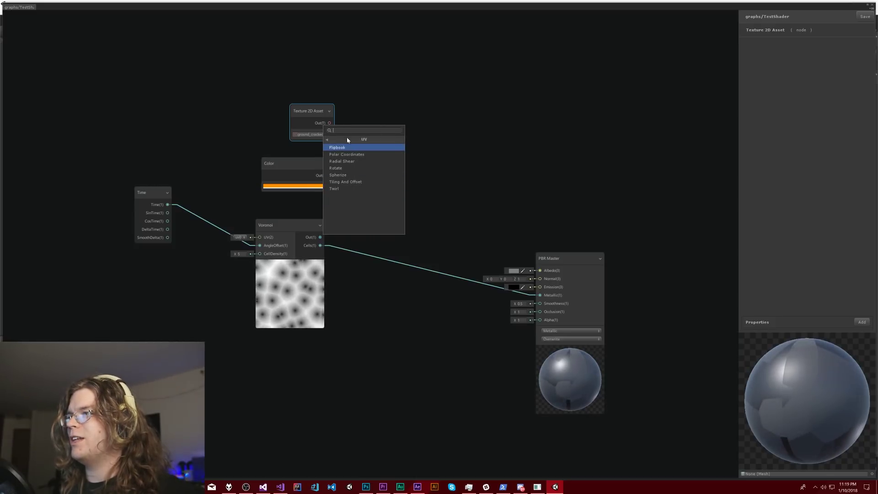
{"action": "left_click", "coordinate": [334, 140]}
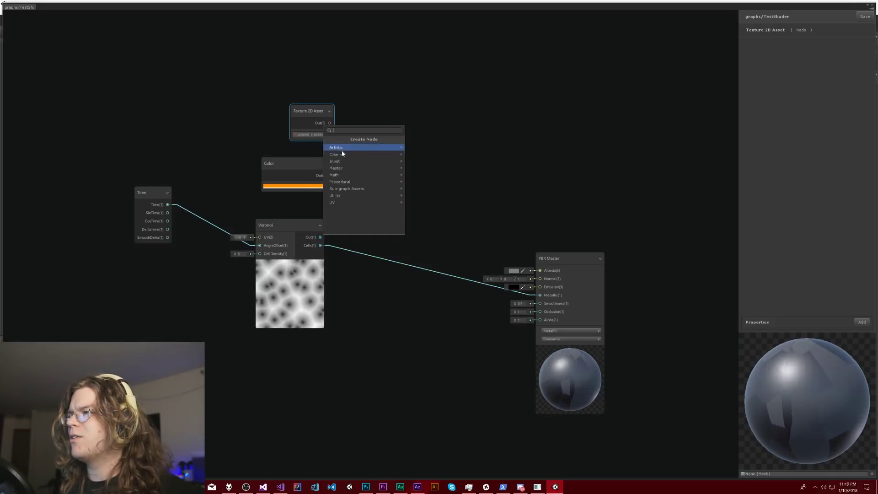
Look through the Math, UV, Sub-graph Assets and Utility node categories
{"action": "left_click", "coordinate": [336, 175]}
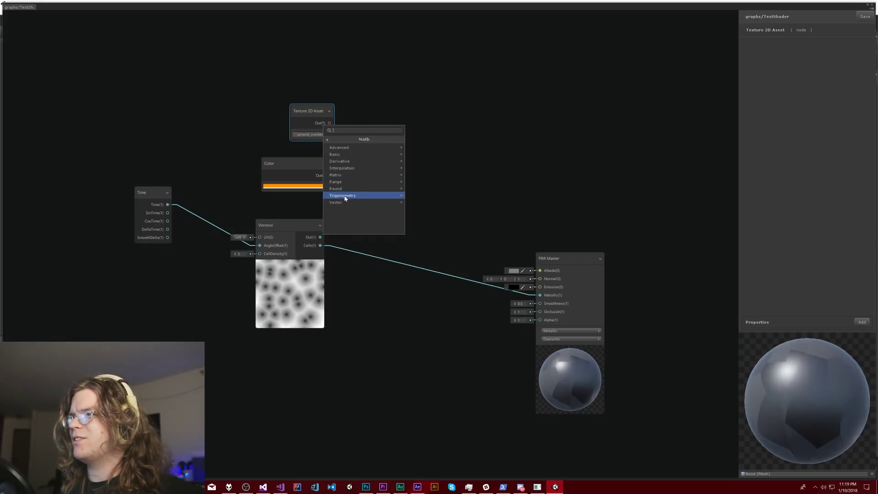
{"action": "left_click", "coordinate": [333, 141]}
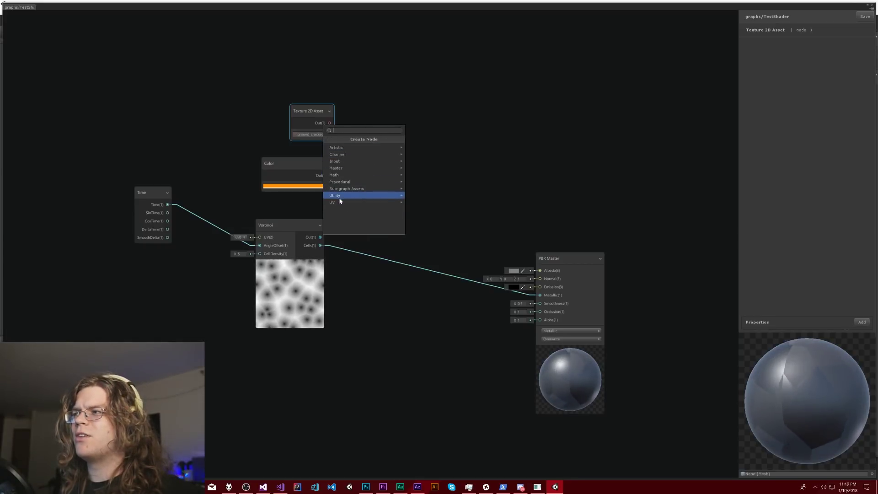
{"action": "left_click", "coordinate": [338, 202]}
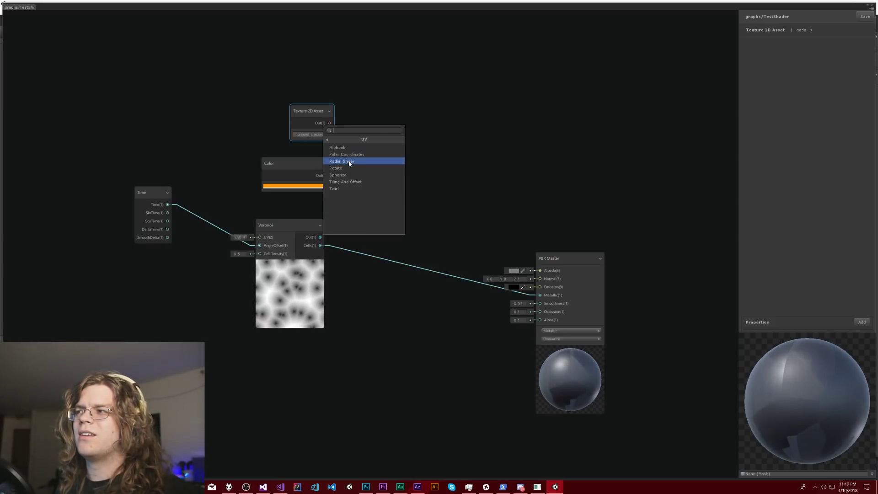
{"action": "left_click", "coordinate": [334, 140]}
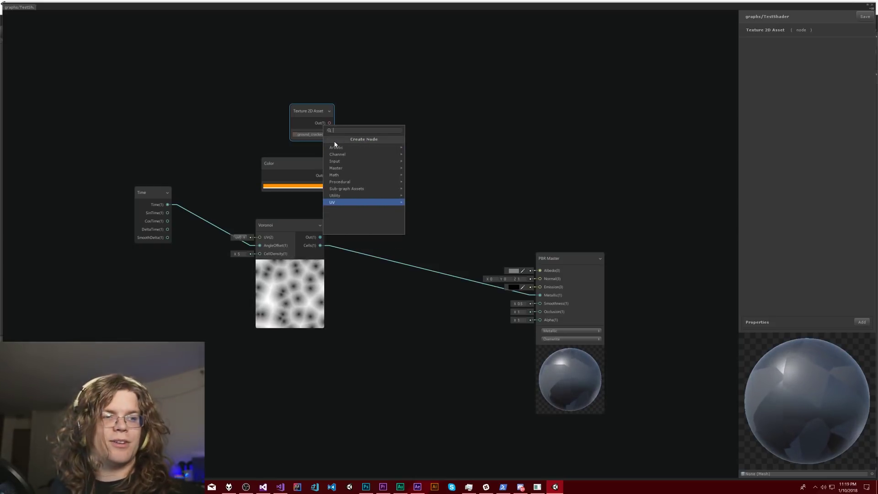
{"action": "left_click", "coordinate": [355, 188]}
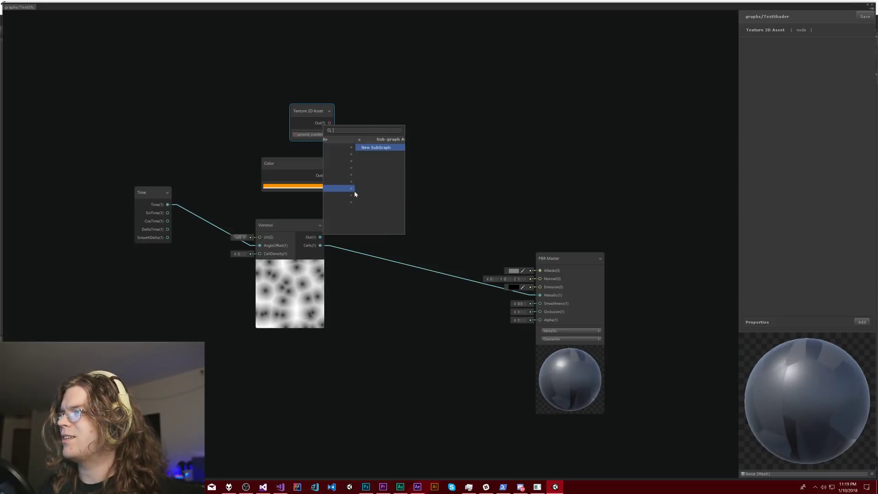
{"action": "left_click", "coordinate": [334, 139]}
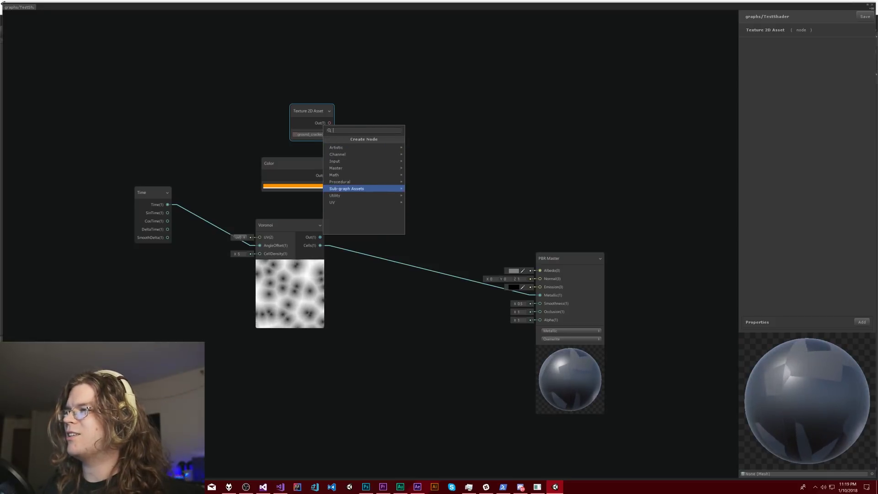
{"action": "left_click", "coordinate": [341, 194]}
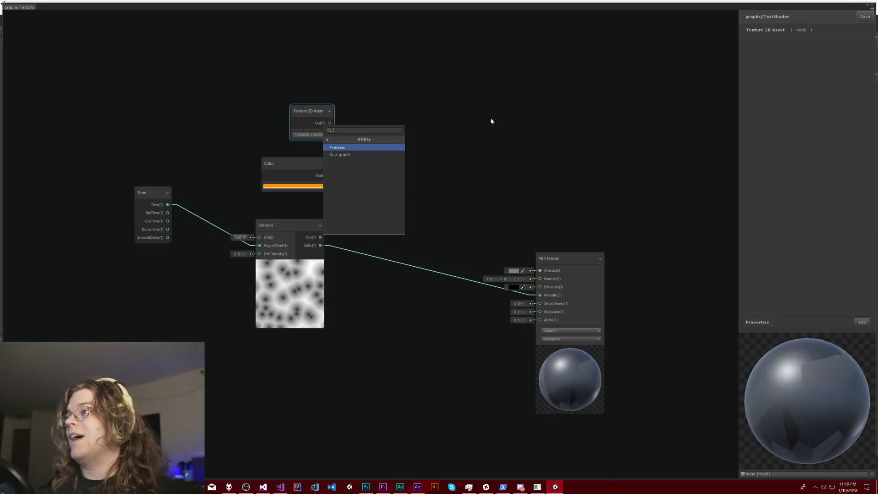
{"action": "left_click", "coordinate": [350, 140]}
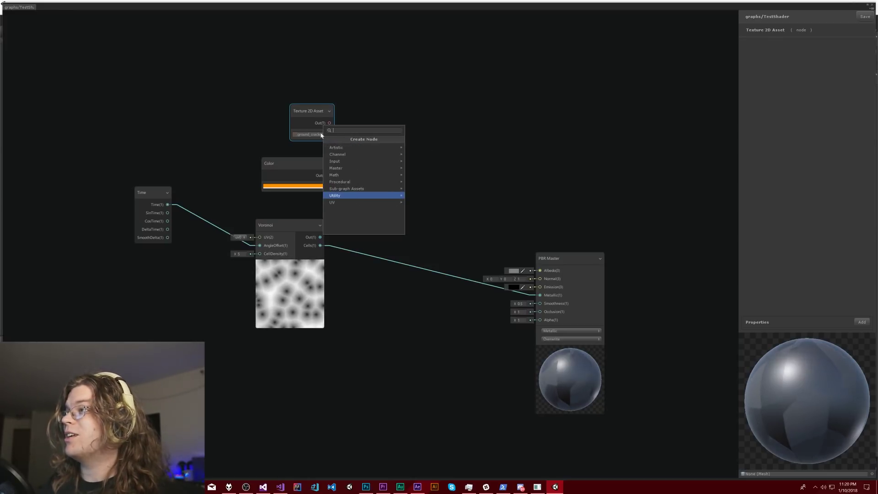
Navigate from Math to Procedural > Shape to list the Ellipse node
{"action": "key", "text": "Up"}
{"action": "key", "text": "Up"}
{"action": "key", "text": "Up"}
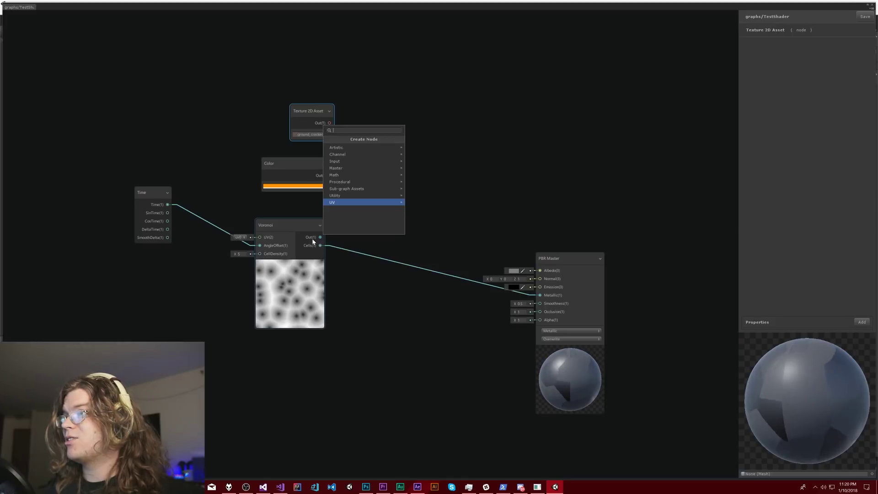
{"action": "left_click", "coordinate": [336, 175]}
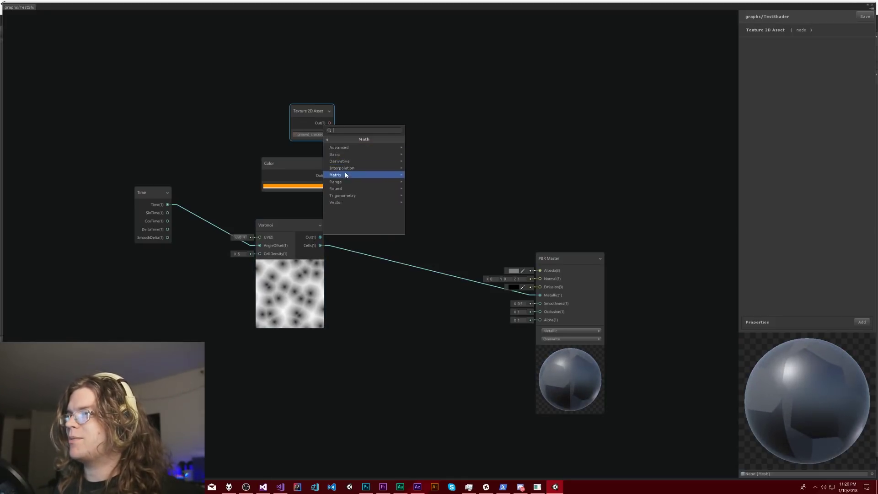
{"action": "left_click", "coordinate": [345, 168]}
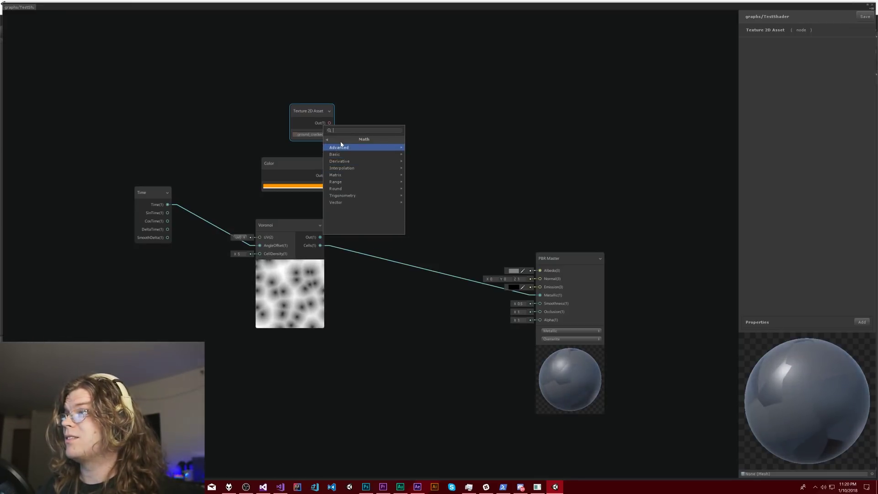
{"action": "left_click", "coordinate": [340, 140]}
{"action": "left_click", "coordinate": [340, 181]}
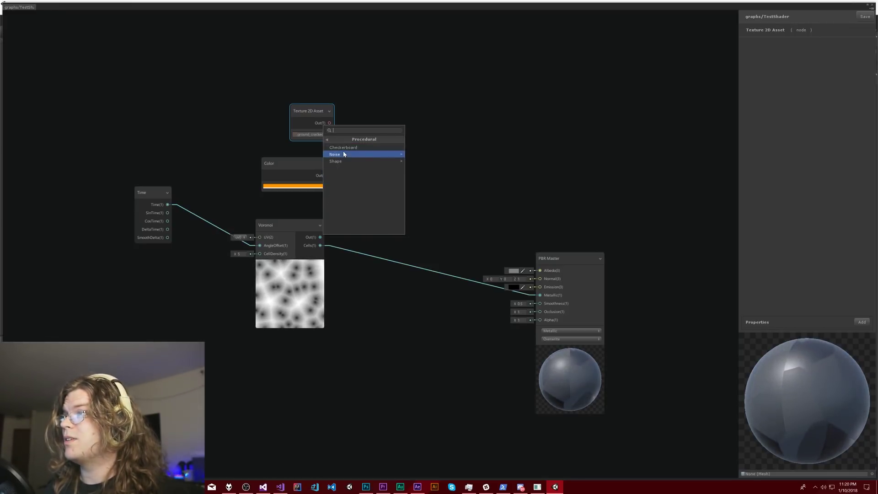
{"action": "left_click", "coordinate": [343, 161]}
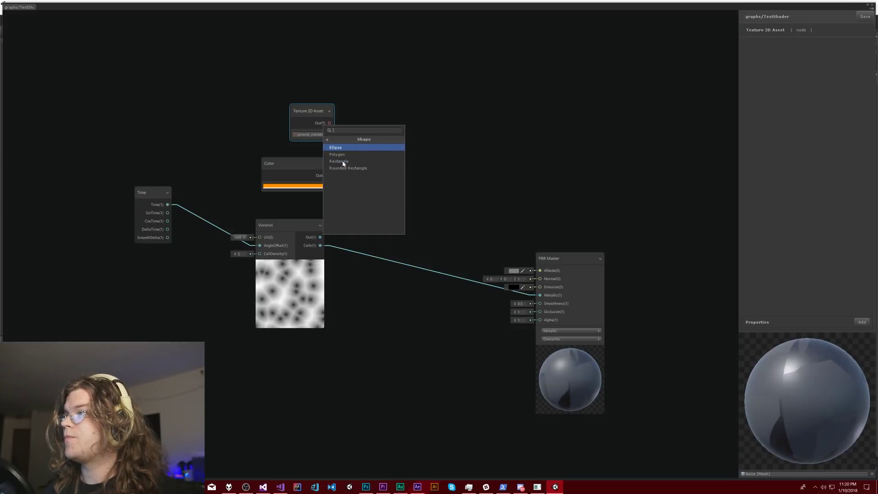
Add an Ellipse node and preview it by wiring its output into the PBR Master Albedo
{"action": "left_click", "coordinate": [339, 150]}
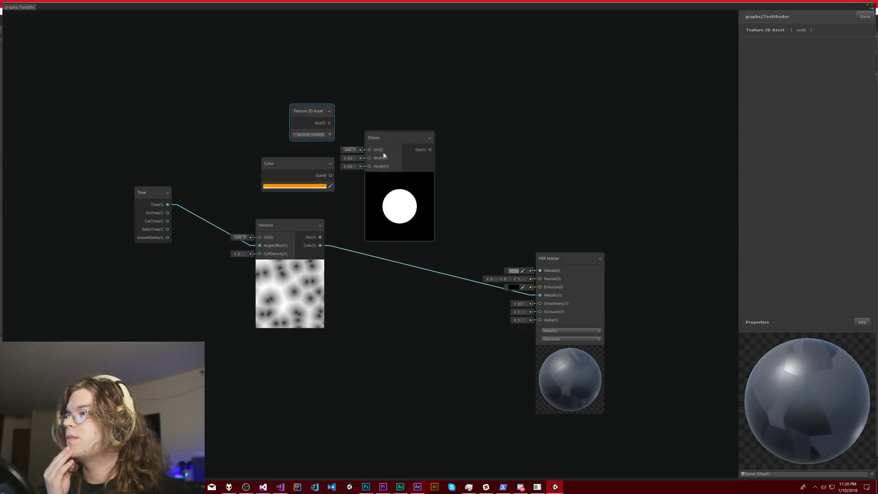
{"action": "left_click", "coordinate": [411, 123]}
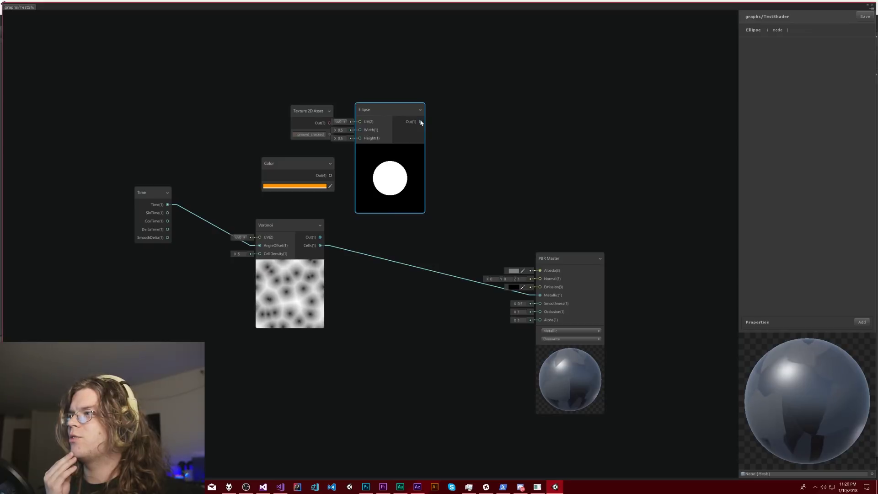
{"action": "left_click_drag", "start_coordinate": [421, 121], "coordinate": [540, 270]}
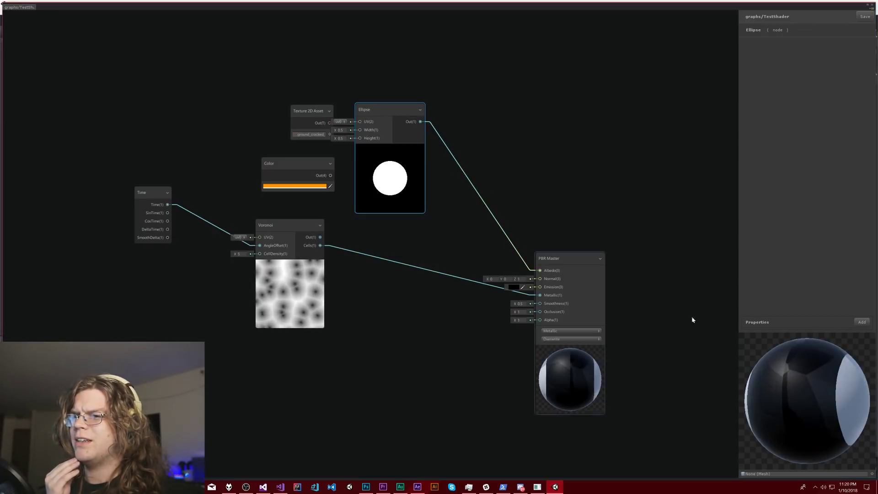
{"action": "left_click_drag", "start_coordinate": [766, 340], "coordinate": [815, 396]}
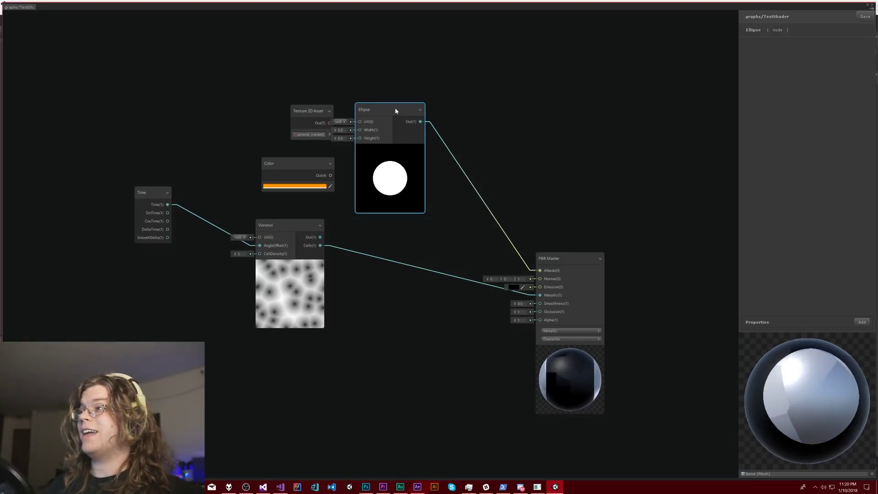
Delete the Ellipse node and try wiring the Texture 2D Asset into Albedo
{"action": "key", "text": "Delete"}
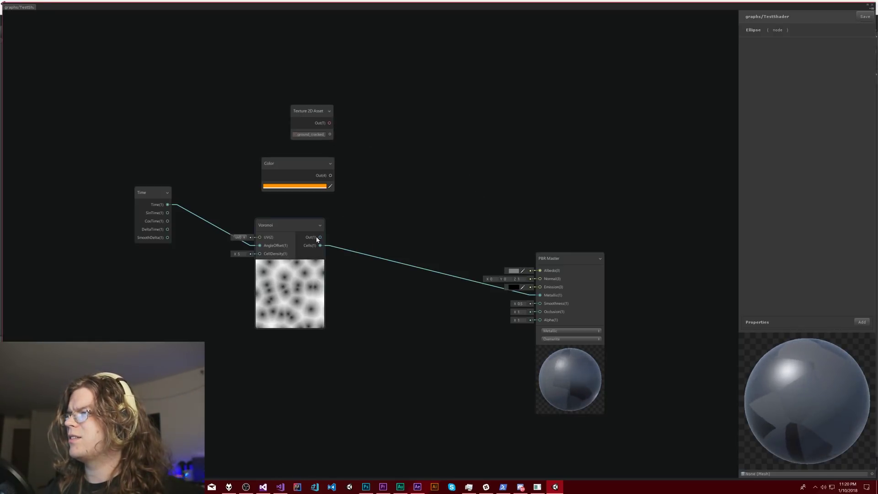
{"action": "left_click_drag", "start_coordinate": [320, 238], "coordinate": [333, 199]}
{"action": "left_click_drag", "start_coordinate": [329, 123], "coordinate": [538, 269]}
{"action": "left_click", "coordinate": [522, 254]}
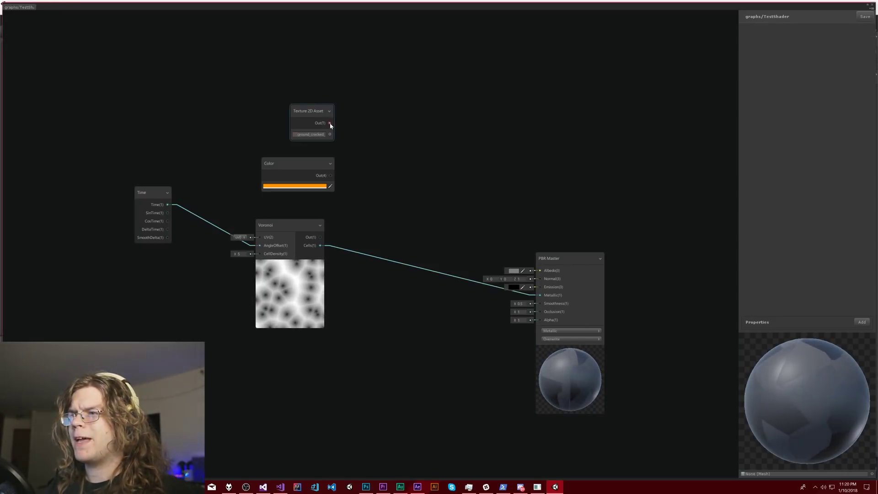
{"action": "left_click_drag", "start_coordinate": [330, 123], "coordinate": [540, 273]}
{"action": "left_click", "coordinate": [501, 209]}
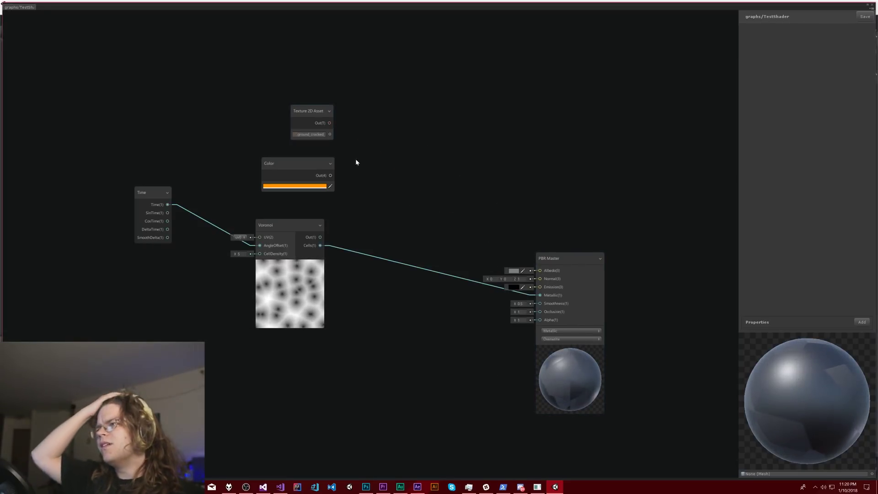
{"action": "left_click", "coordinate": [321, 126]}
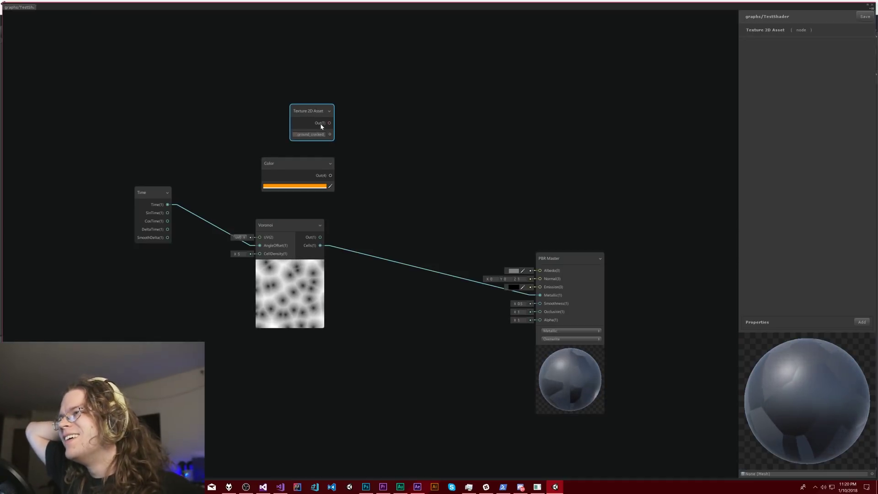
Browse the Channel and Input > Texture categories, cancel, then reopen the canvas context menu
{"action": "right_click", "coordinate": [369, 119]}
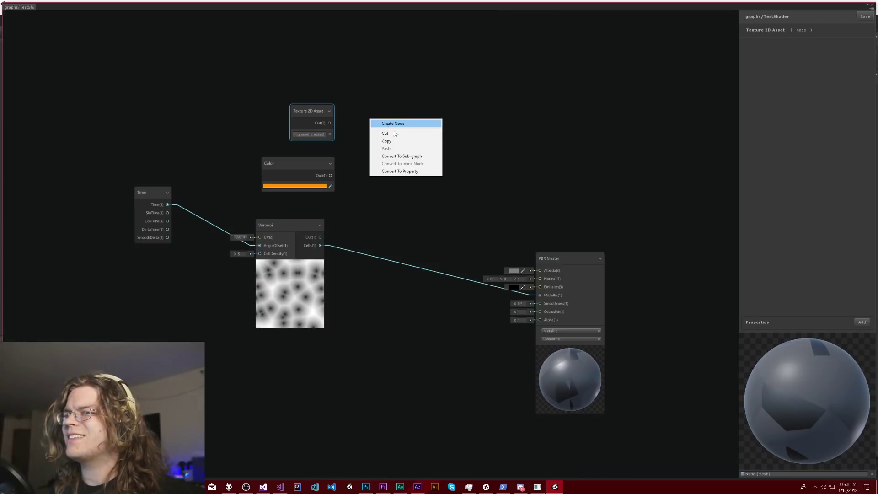
{"action": "left_click", "coordinate": [406, 125]}
{"action": "left_click", "coordinate": [350, 145]}
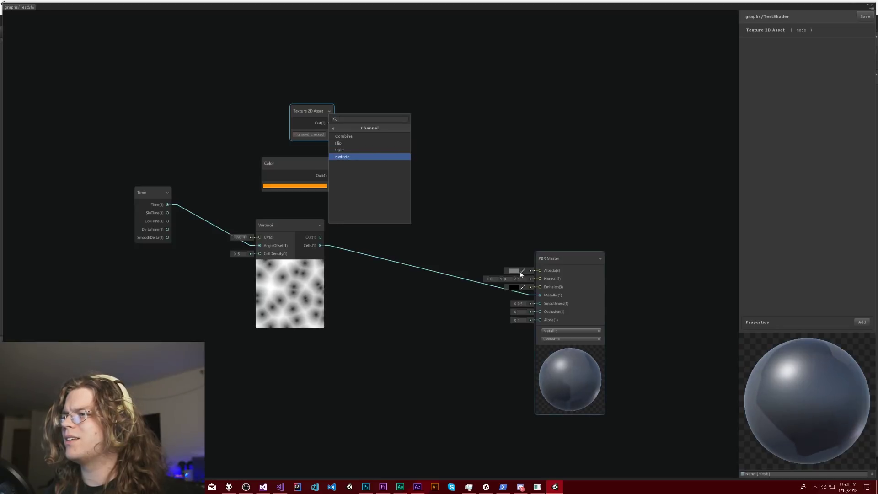
{"action": "left_click", "coordinate": [345, 129]}
{"action": "left_click", "coordinate": [344, 150]}
{"action": "left_click", "coordinate": [354, 171]}
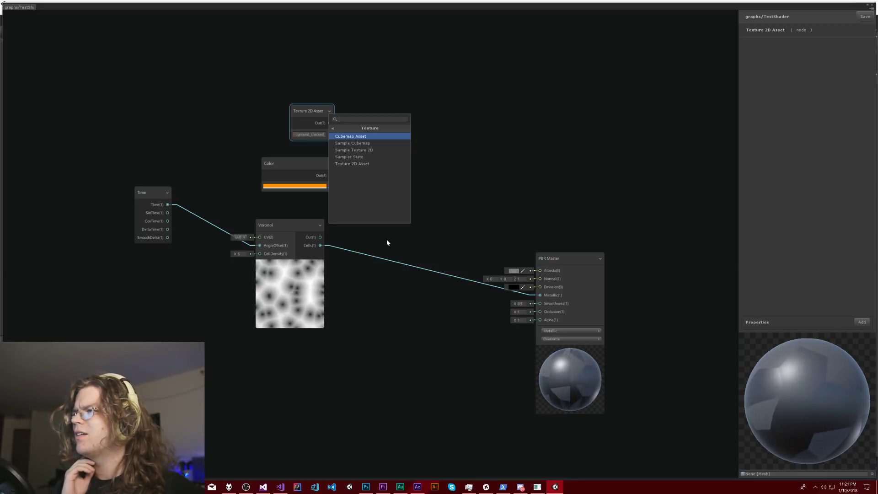
{"action": "key", "text": "Escape"}
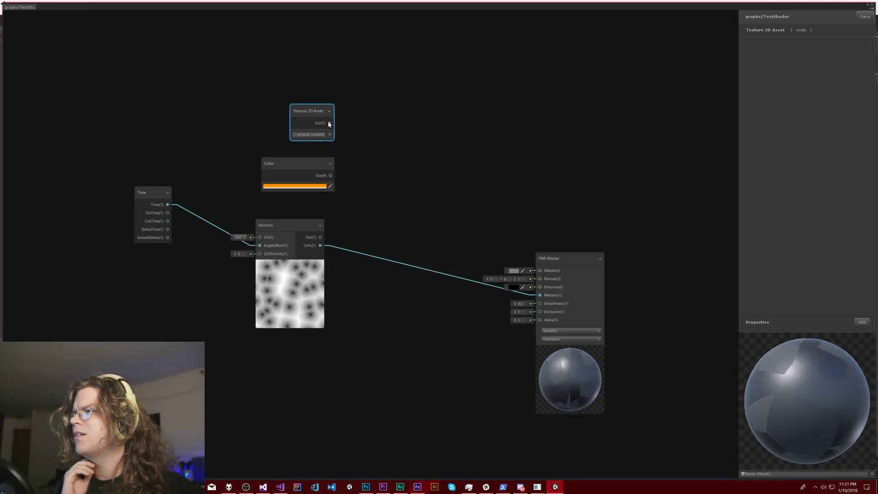
{"action": "right_click", "coordinate": [388, 103]}
Add a Sample Texture 2D node via 'texture' search, fed by the Texture 2D Asset
{"action": "left_click", "coordinate": [399, 108]}
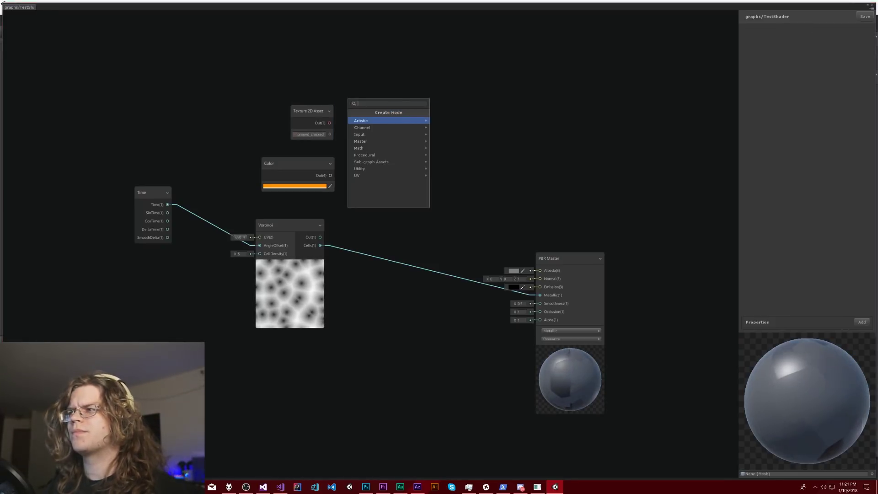
{"action": "type", "text": "texture"}
{"action": "key", "text": "Down"}
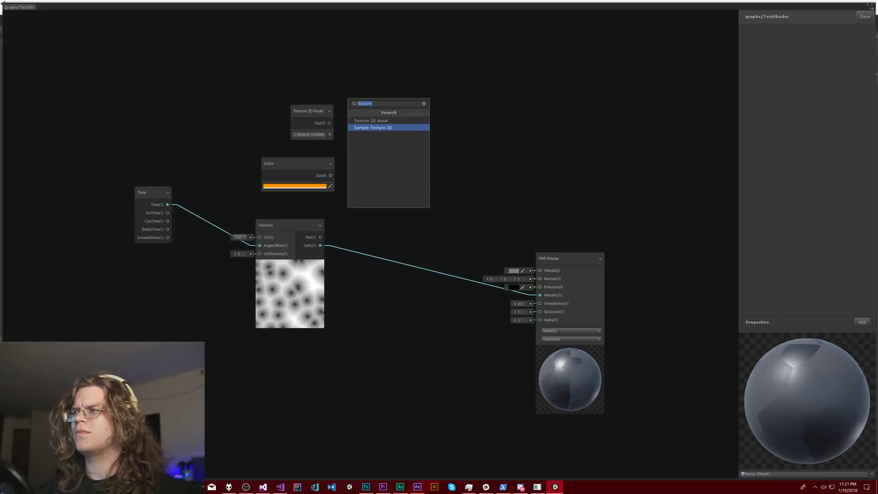
{"action": "key", "text": "Return"}
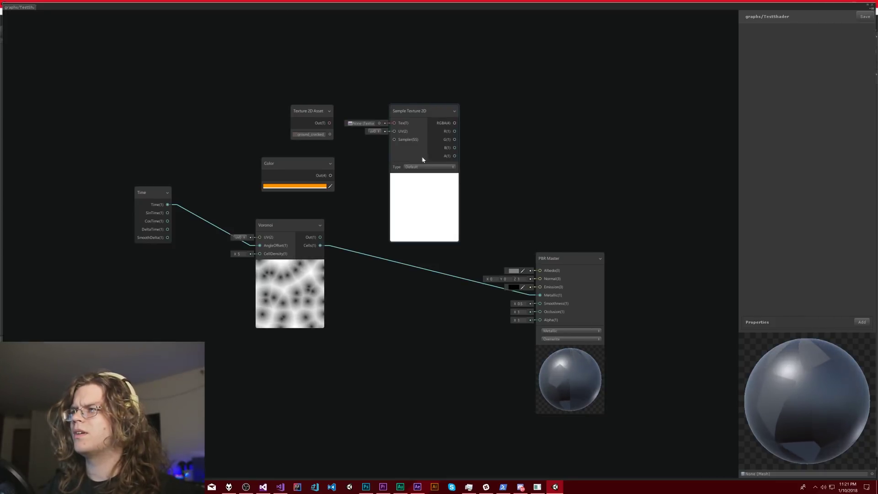
{"action": "left_click_drag", "start_coordinate": [330, 122], "coordinate": [394, 123]}
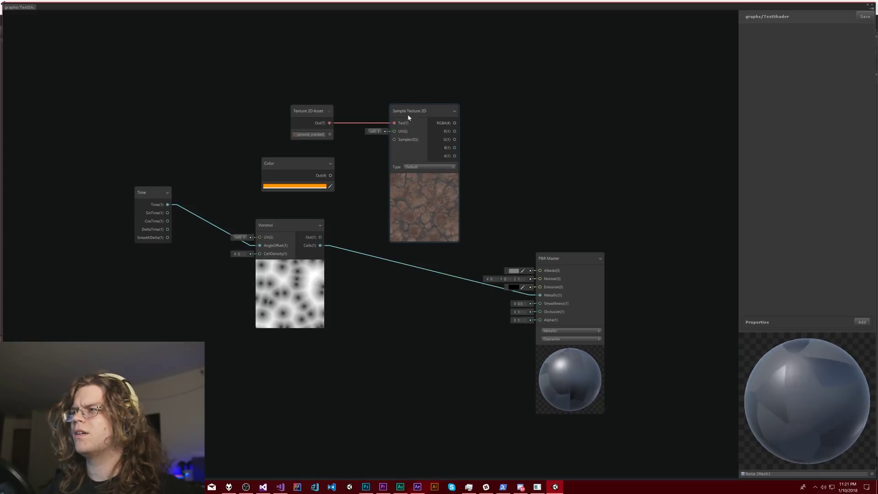
Arrange the texture nodes and send the Sample Texture 2D RGBA into the master Albedo
{"action": "left_click_drag", "start_coordinate": [308, 110], "coordinate": [238, 67]}
{"action": "left_click_drag", "start_coordinate": [396, 111], "coordinate": [375, 67]}
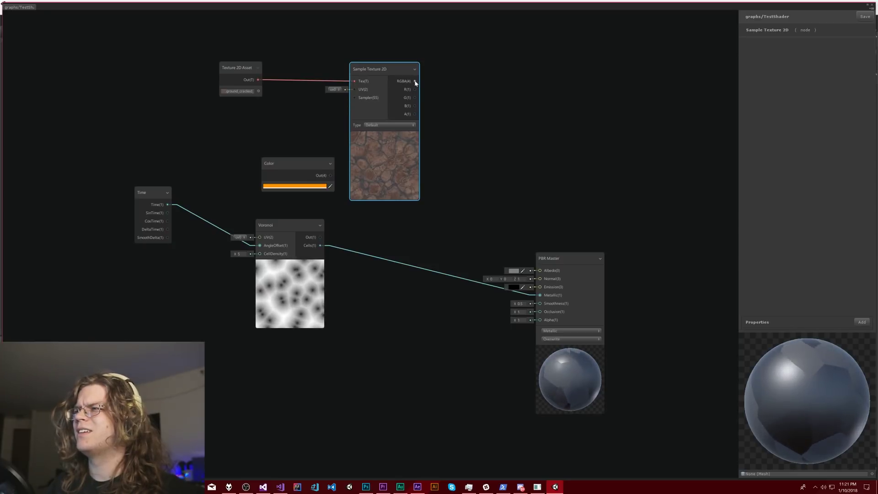
{"action": "left_click_drag", "start_coordinate": [415, 81], "coordinate": [540, 270]}
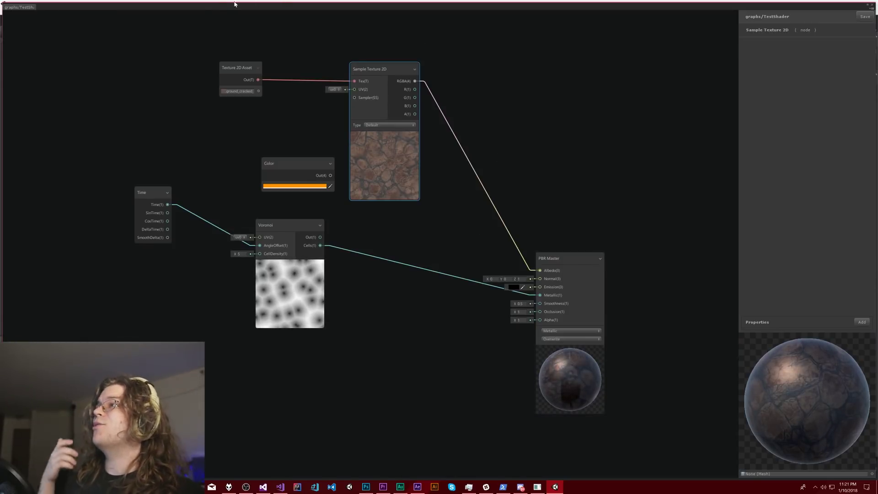
{"action": "left_click", "coordinate": [230, 68]}
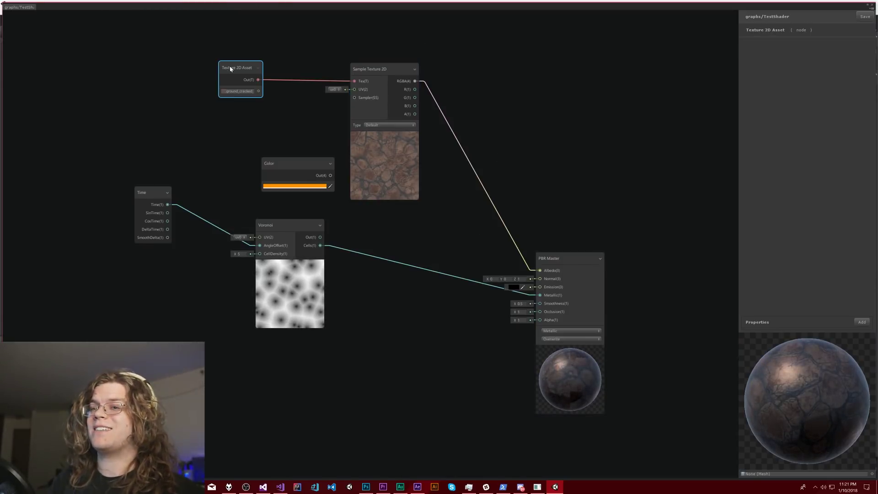
{"action": "left_click_drag", "start_coordinate": [380, 71], "coordinate": [383, 71]}
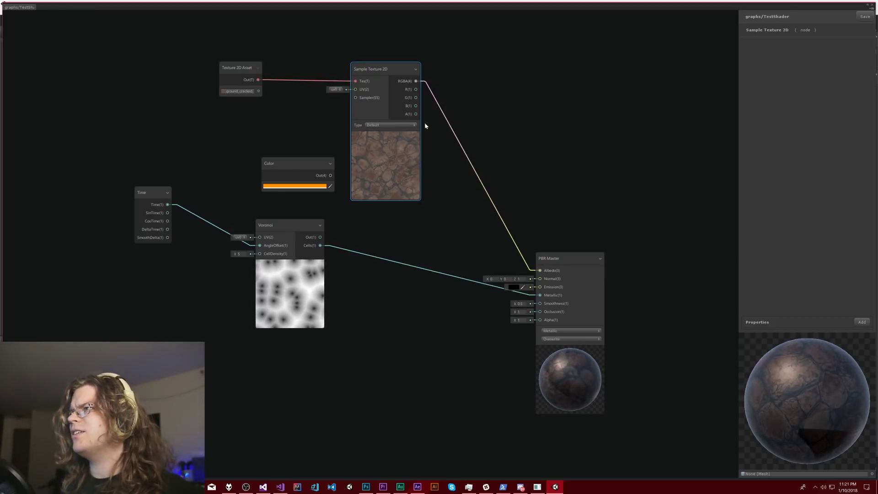
Search 'combi' then 'split' and add the Split node to the graph
{"action": "right_click", "coordinate": [452, 97]}
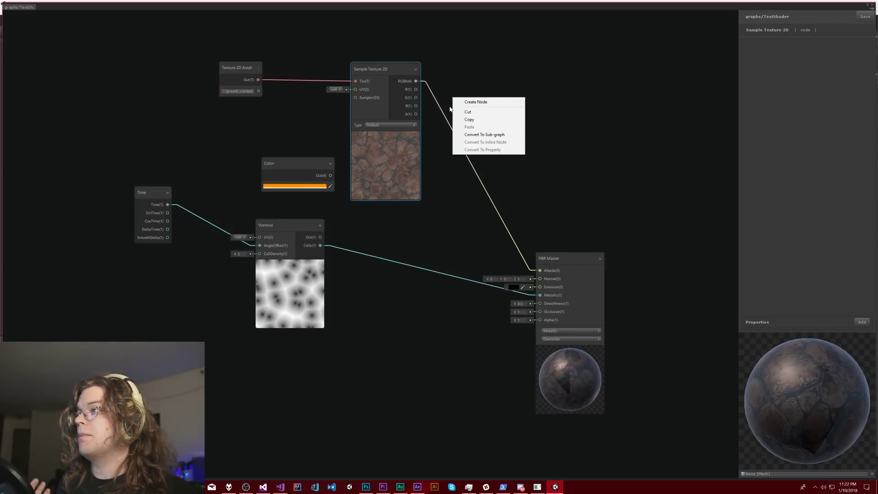
{"action": "left_click", "coordinate": [479, 102]}
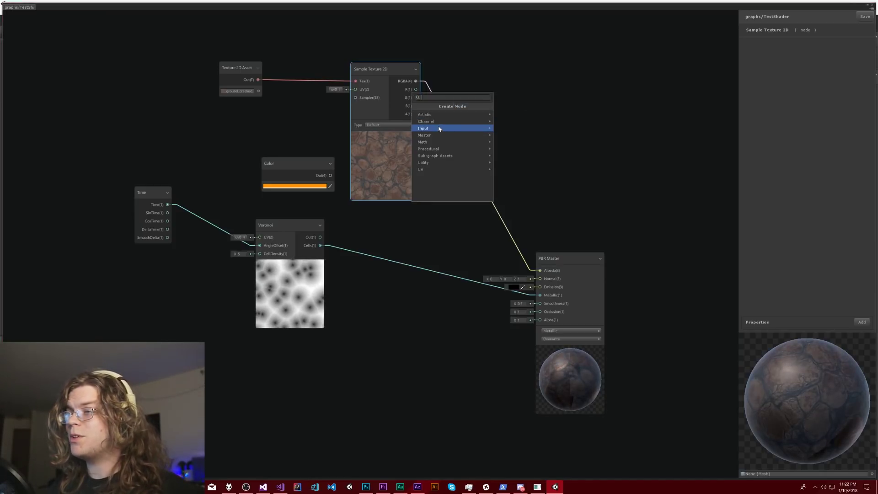
{"action": "type", "text": "combi"}
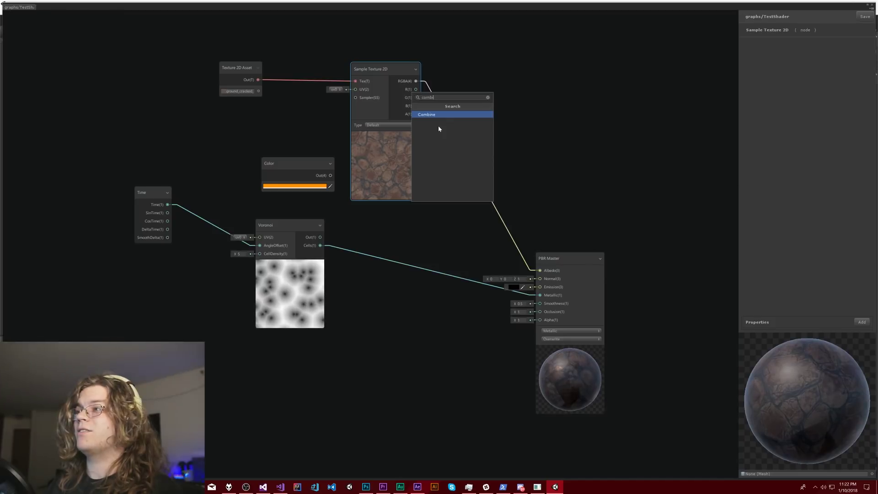
{"action": "key", "text": "BackSpace"}
{"action": "key", "text": "BackSpace"}
{"action": "key", "text": "BackSpace"}
{"action": "key", "text": "BackSpace"}
{"action": "key", "text": "BackSpace"}
{"action": "type", "text": "split"}
{"action": "key", "text": "Return"}
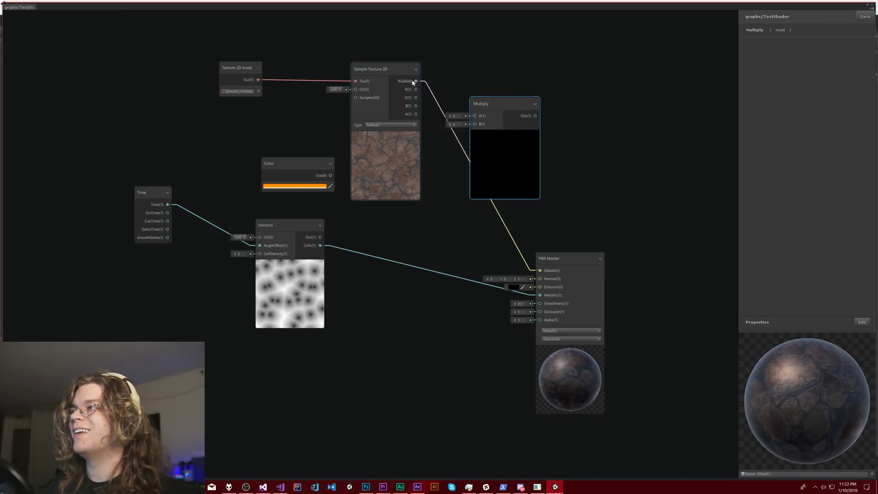
Wire texture RGBA into Multiply A and Voronoi Out into Multiply B, after trying Cells
{"action": "left_click_drag", "start_coordinate": [416, 81], "coordinate": [475, 115]}
{"action": "left_click_drag", "start_coordinate": [320, 237], "coordinate": [476, 127]}
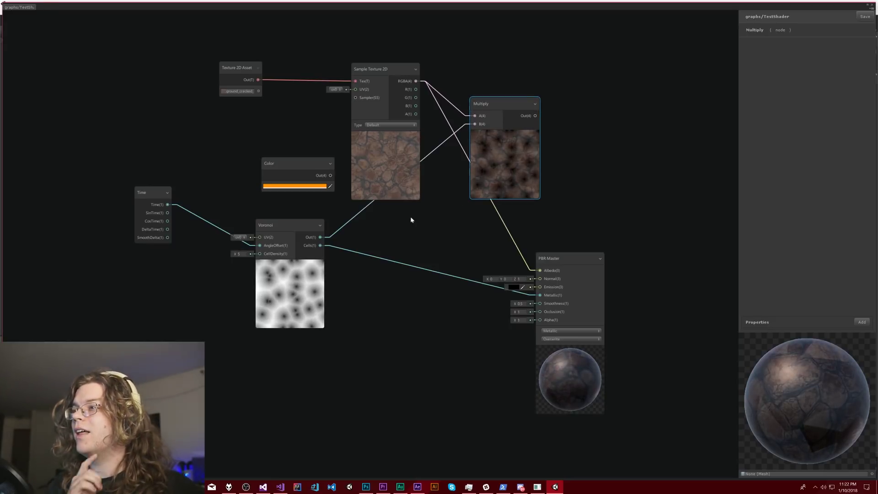
{"action": "left_click_drag", "start_coordinate": [320, 246], "coordinate": [474, 127]}
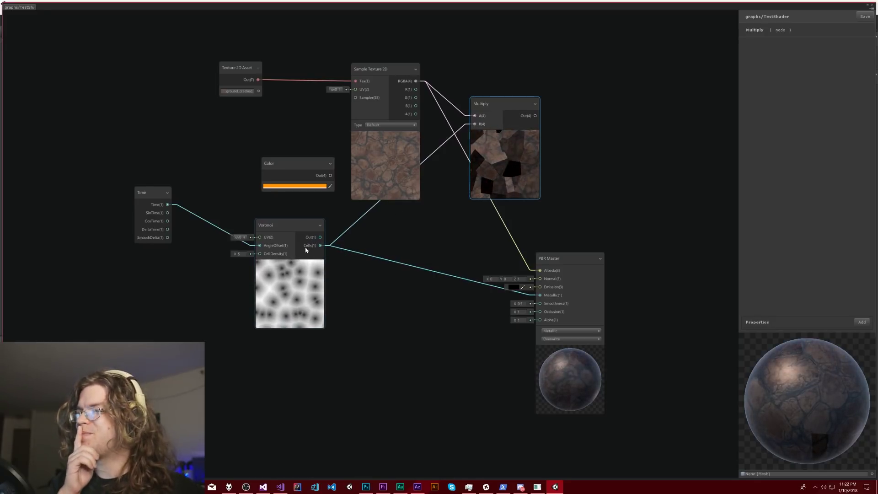
{"action": "left_click_drag", "start_coordinate": [320, 237], "coordinate": [475, 125]}
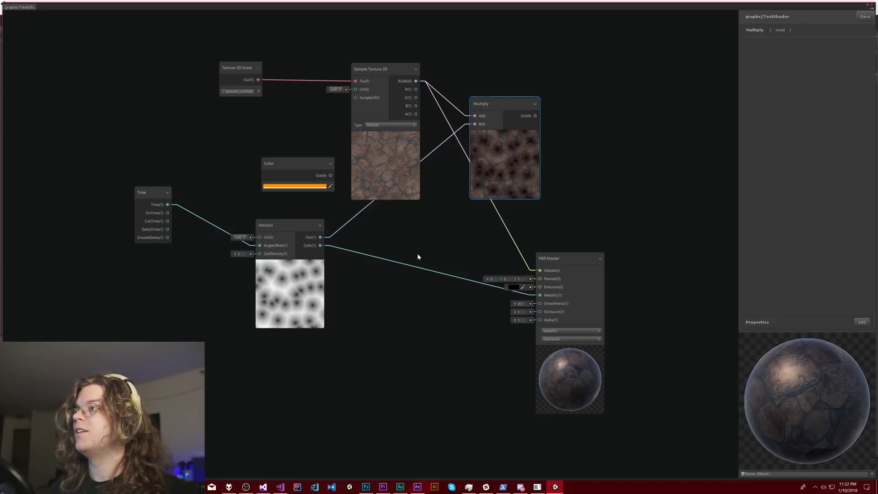
Add a second Multiply node taking Voronoi Out as A and 10 as B
{"action": "right_click", "coordinate": [426, 237]}
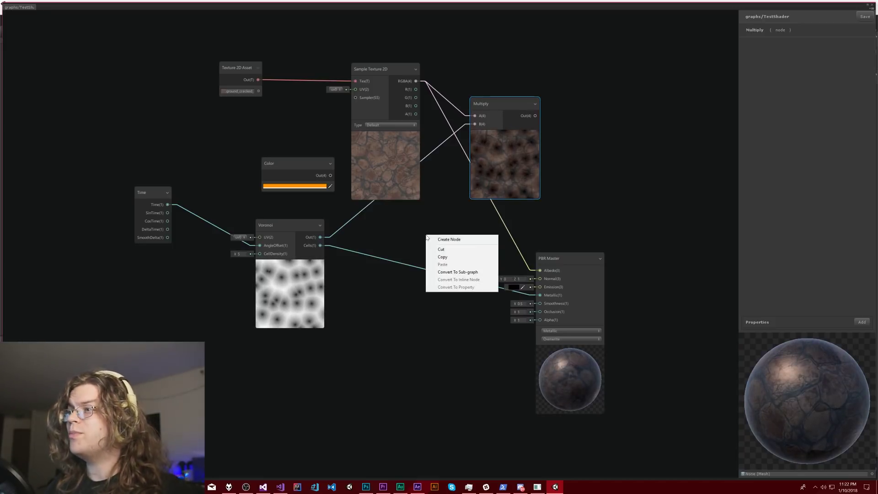
{"action": "left_click", "coordinate": [449, 241]}
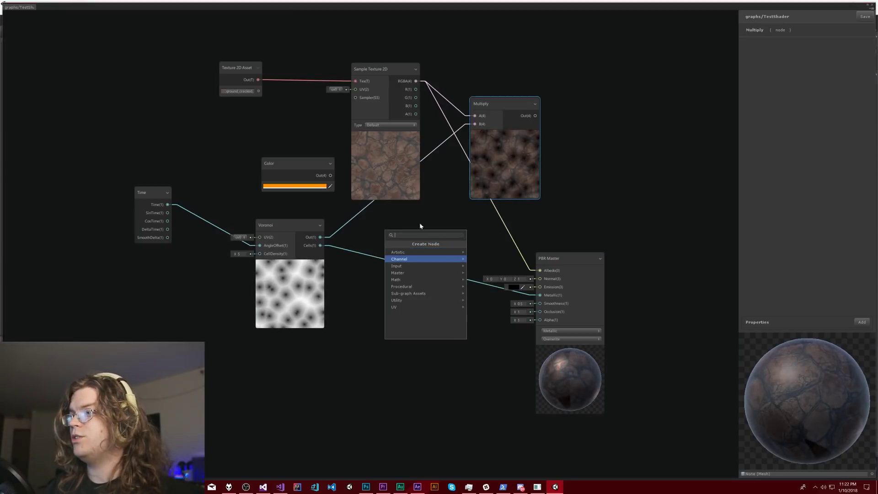
{"action": "left_click", "coordinate": [409, 287]}
{"action": "left_click", "coordinate": [389, 244]}
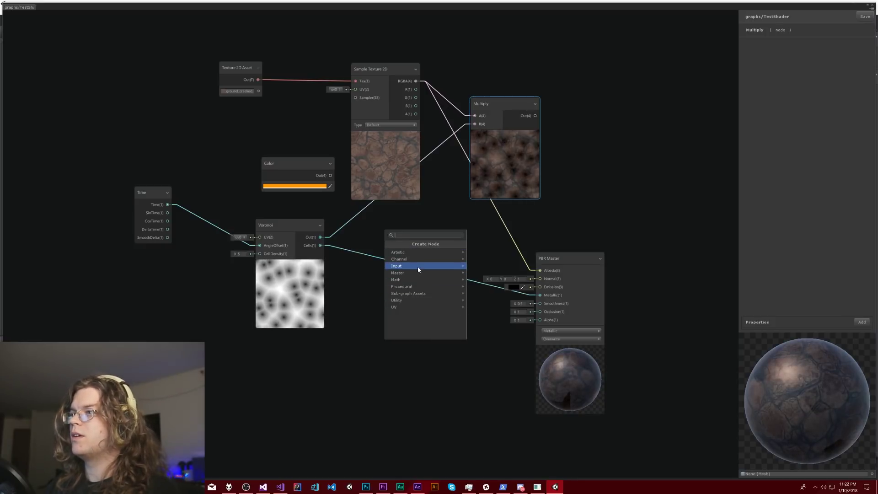
{"action": "type", "text": "mul"}
{"action": "key", "text": "Return"}
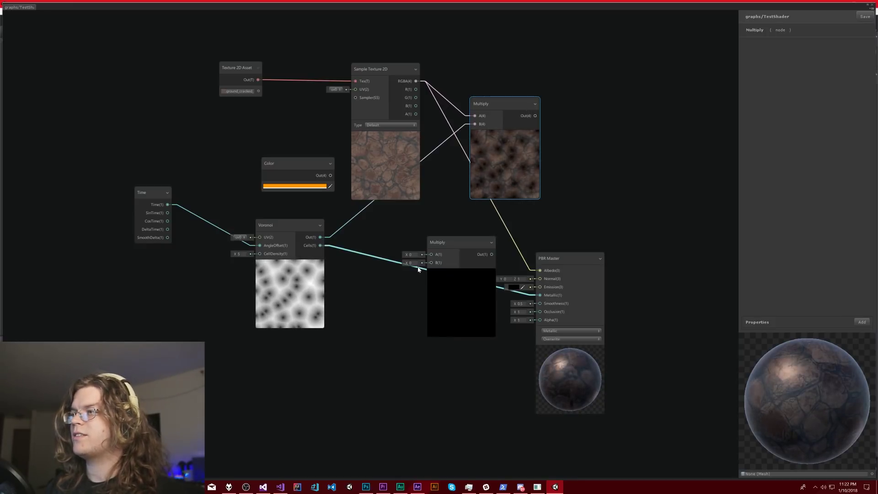
{"action": "left_click_drag", "start_coordinate": [446, 243], "coordinate": [435, 223]}
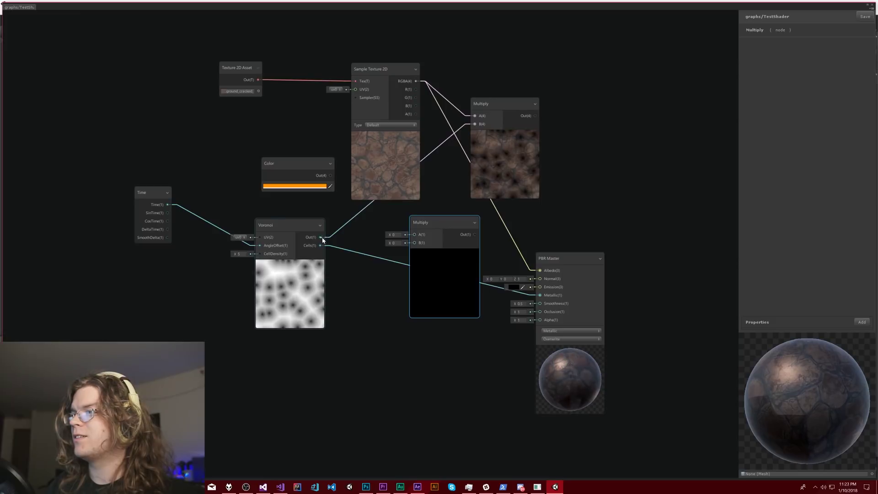
{"action": "left_click_drag", "start_coordinate": [320, 236], "coordinate": [414, 234]}
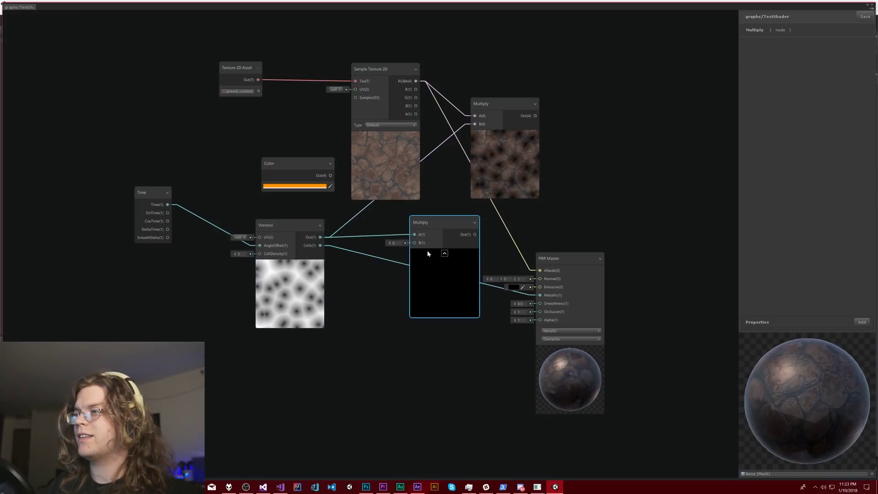
{"action": "left_click", "coordinate": [394, 243]}
{"action": "type", "text": "10"}
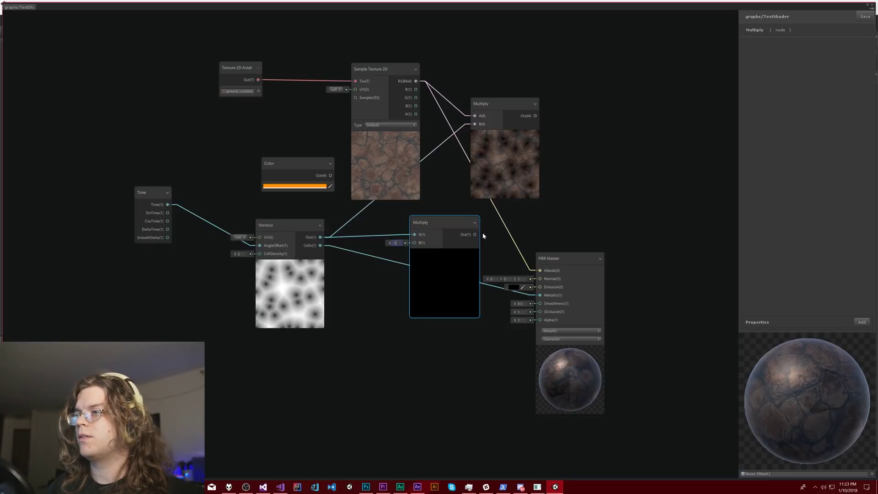
Feed it into the texture Multiply's B, tidy the nodes, and route the result into Albedo
{"action": "left_click_drag", "start_coordinate": [475, 234], "coordinate": [475, 125]}
{"action": "mouse_move", "coordinate": [445, 222]}
{"action": "left_mouse_down"}
{"action": "mouse_move", "coordinate": [446, 197]}
{"action": "mouse_move", "coordinate": [434, 208]}
{"action": "left_mouse_up"}
{"action": "left_click", "coordinate": [507, 136]}
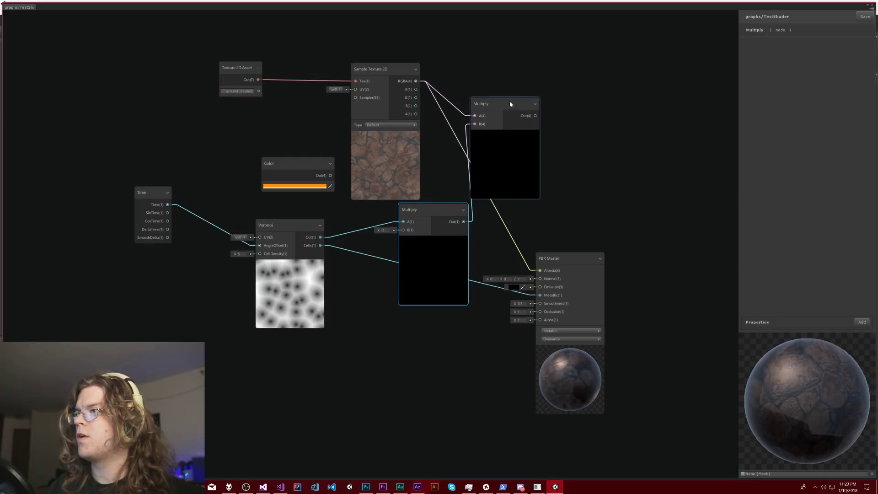
{"action": "left_click_drag", "start_coordinate": [509, 101], "coordinate": [554, 95]}
{"action": "mouse_move", "coordinate": [395, 73]}
{"action": "left_mouse_down"}
{"action": "mouse_move", "coordinate": [369, 61]}
{"action": "mouse_move", "coordinate": [399, 56]}
{"action": "left_mouse_up"}
{"action": "left_click_drag", "start_coordinate": [544, 93], "coordinate": [508, 84]}
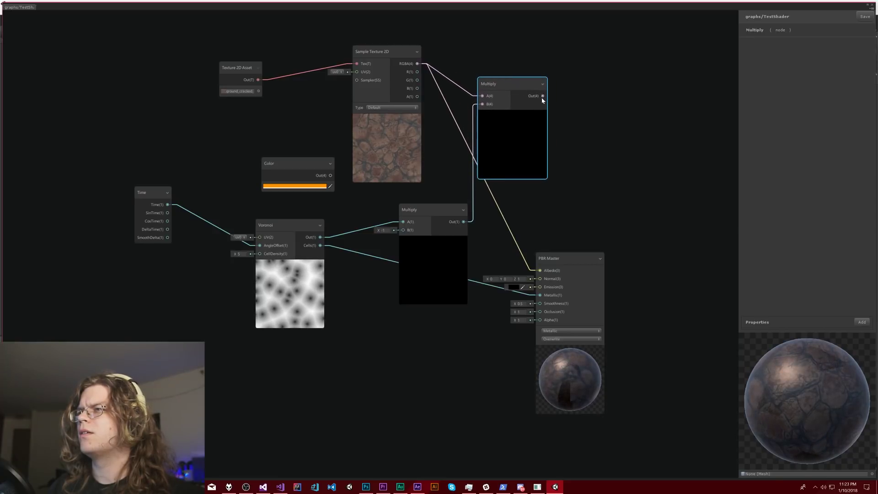
{"action": "left_click_drag", "start_coordinate": [529, 274], "coordinate": [540, 270]}
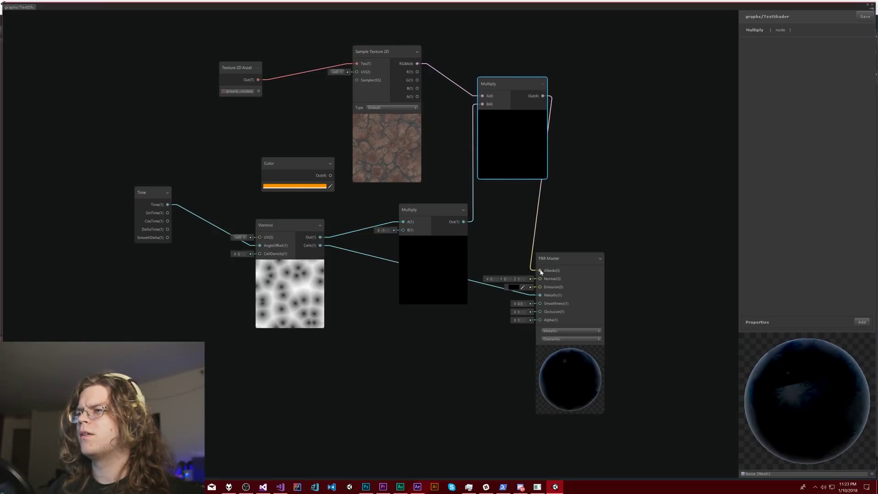
{"action": "left_click_drag", "start_coordinate": [430, 210], "coordinate": [437, 204]}
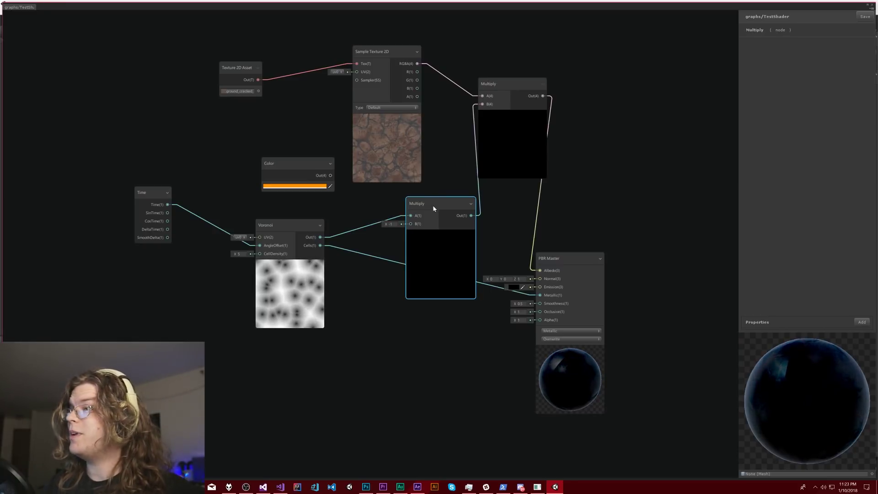
Add a Flip node from the search and delete the lower Multiply node
{"action": "right_click", "coordinate": [484, 220]}
{"action": "left_click", "coordinate": [505, 221]}
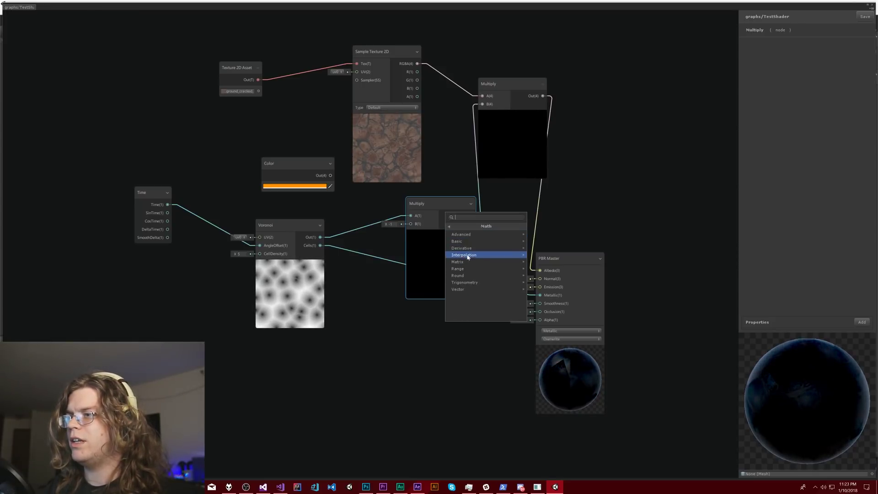
{"action": "type", "text": "inve"}
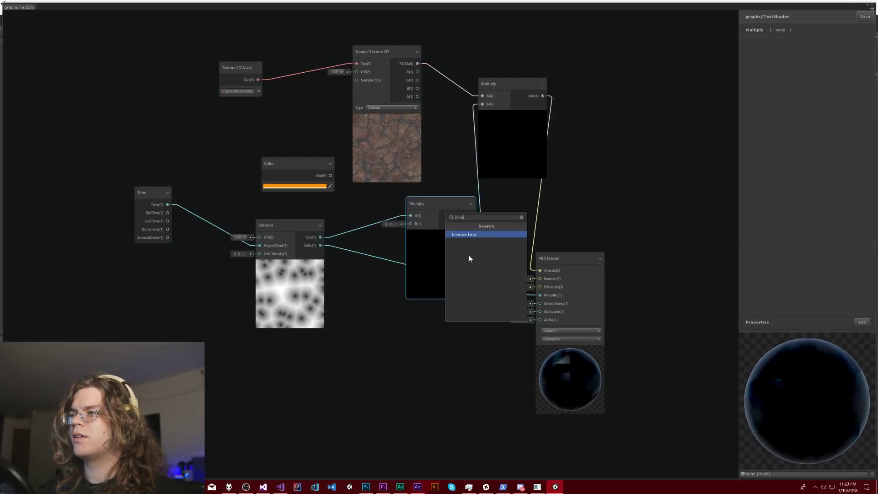
{"action": "type", "text": "r"}
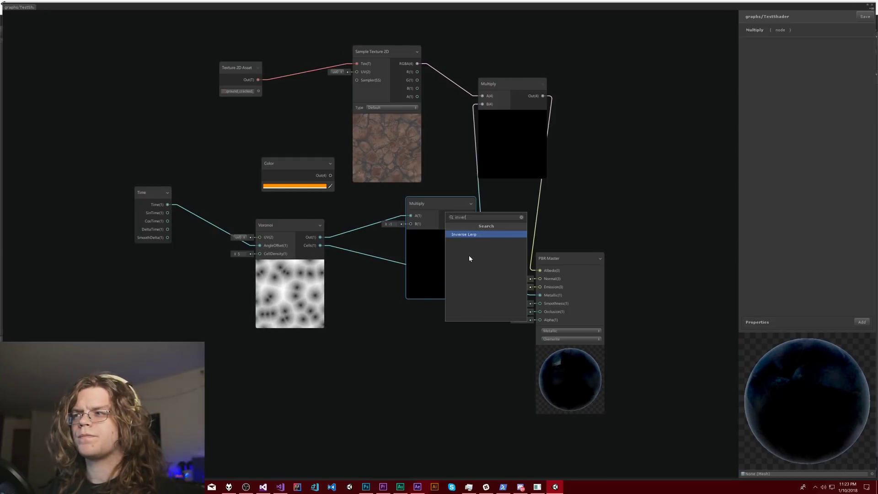
{"action": "key", "text": "BackSpace"}
{"action": "key", "text": "BackSpace"}
{"action": "key", "text": "BackSpace"}
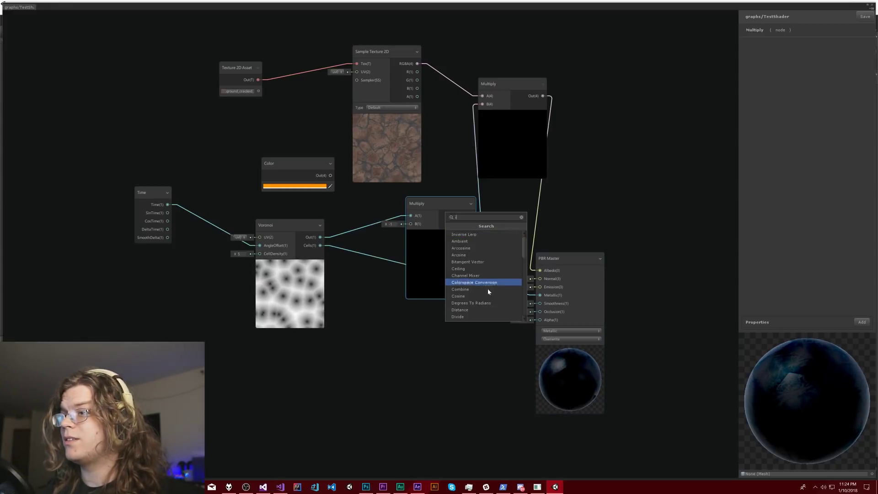
{"action": "scroll", "coordinate": [478, 288], "scroll_direction": "down", "scroll_amount": 3}
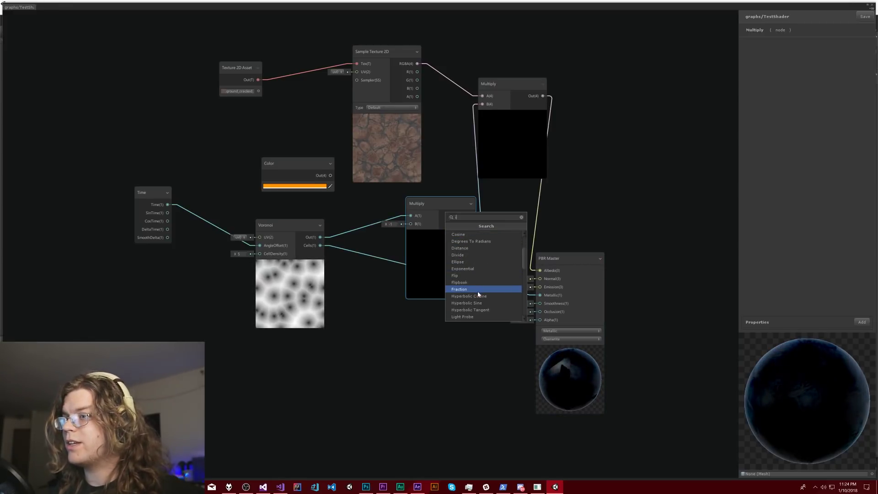
{"action": "left_click", "coordinate": [466, 275]}
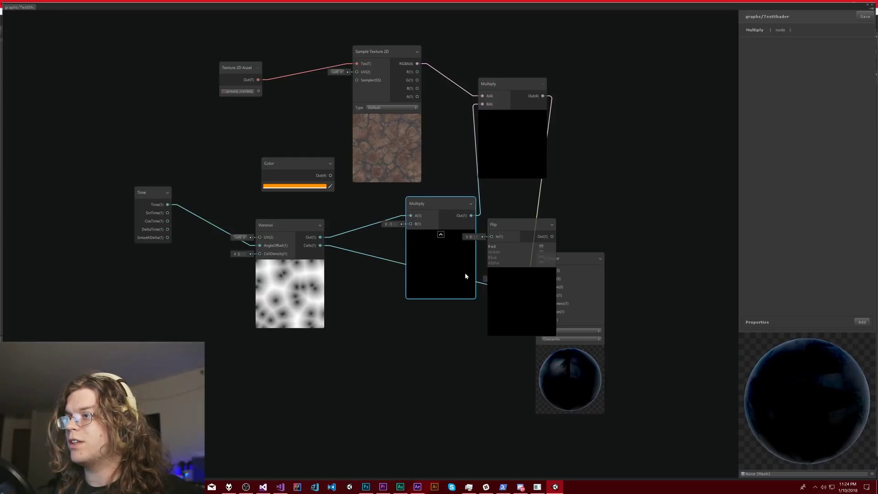
{"action": "mouse_move", "coordinate": [513, 224]}
{"action": "left_mouse_down"}
{"action": "mouse_move", "coordinate": [485, 213]}
{"action": "mouse_move", "coordinate": [433, 221]}
{"action": "left_mouse_up"}
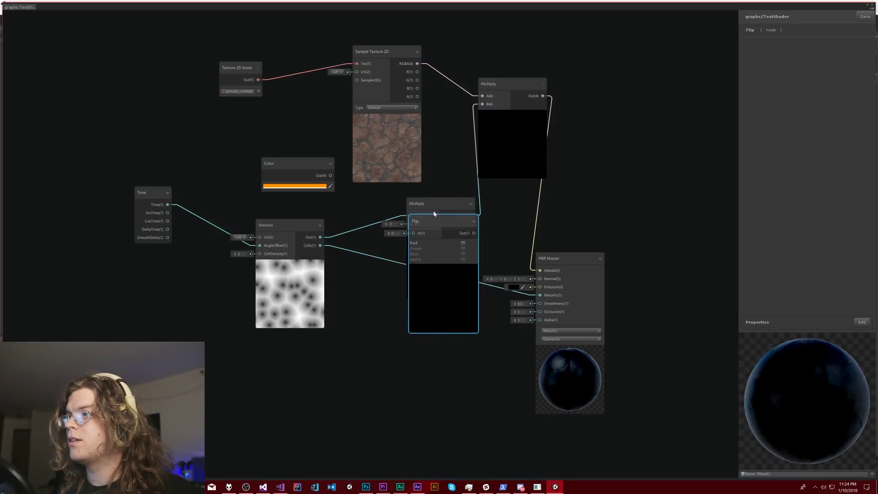
{"action": "left_click", "coordinate": [438, 213]}
{"action": "right_click", "coordinate": [427, 216]}
{"action": "left_click", "coordinate": [431, 228]}
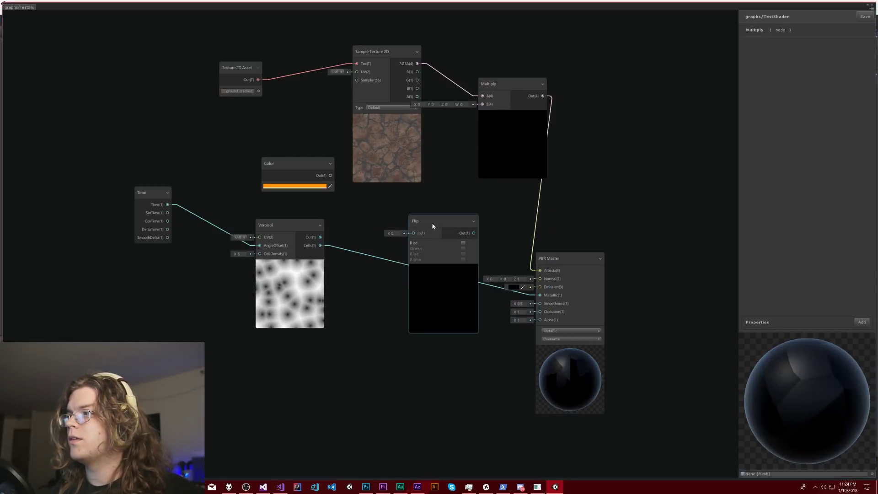
Route Voronoi Out through Flip, inverting Red, into the texture Multiply's B input
{"action": "left_click_drag", "start_coordinate": [396, 223], "coordinate": [395, 222]}
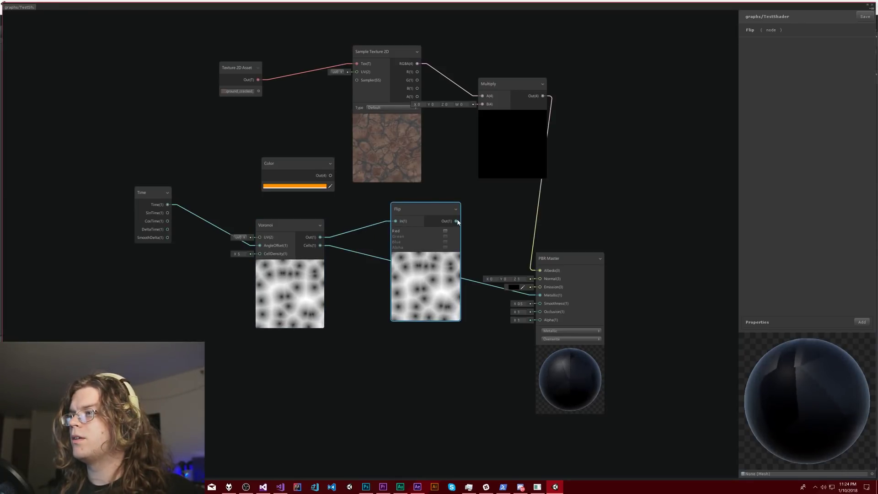
{"action": "left_click_drag", "start_coordinate": [457, 221], "coordinate": [483, 105]}
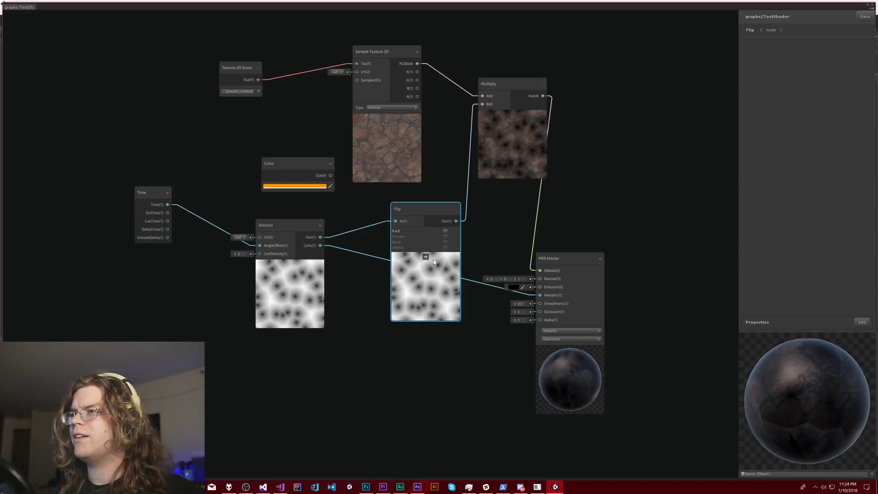
{"action": "left_click", "coordinate": [445, 231]}
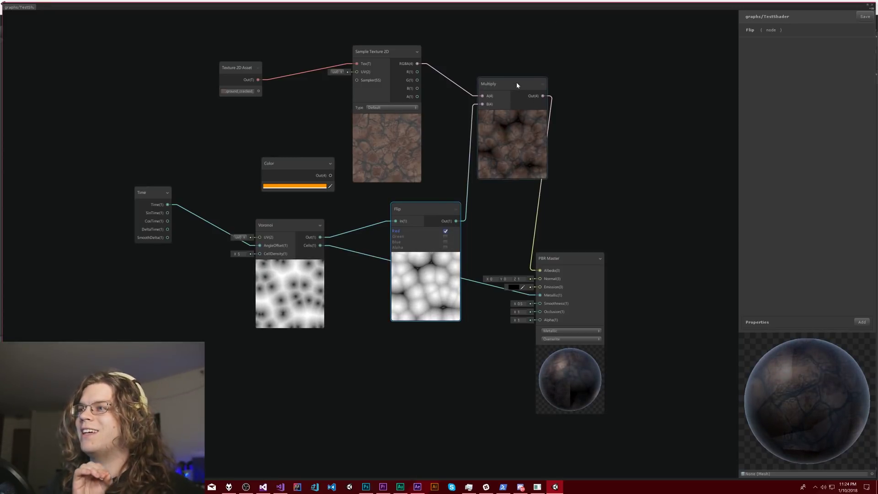
{"action": "left_click_drag", "start_coordinate": [511, 84], "coordinate": [518, 73]}
{"action": "left_click_drag", "start_coordinate": [423, 209], "coordinate": [425, 183]}
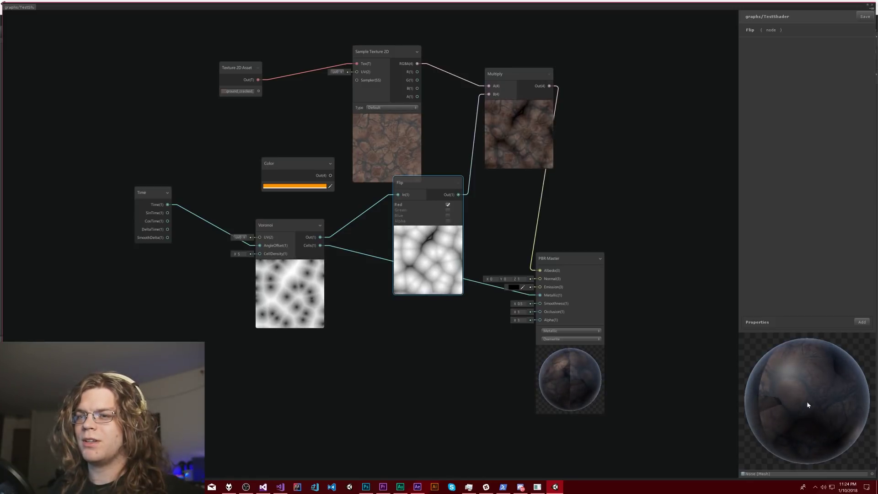
{"action": "mouse_move", "coordinate": [825, 404]}
{"action": "left_mouse_down"}
{"action": "mouse_move", "coordinate": [822, 422]}
{"action": "mouse_move", "coordinate": [823, 413]}
{"action": "left_mouse_up"}
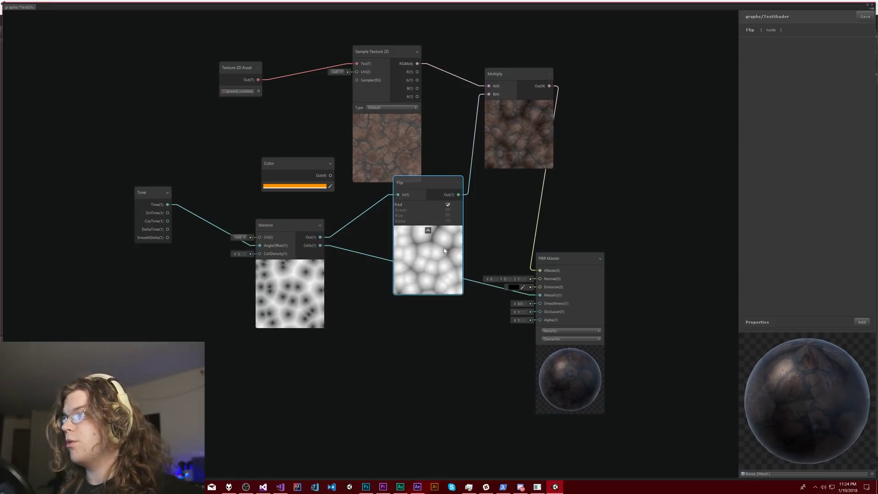
Add a Multiply node combining the orange Color (A) with Voronoi Cells (B)
{"action": "right_click", "coordinate": [332, 178]}
{"action": "right_click", "coordinate": [428, 364]}
{"action": "left_click", "coordinate": [429, 380]}
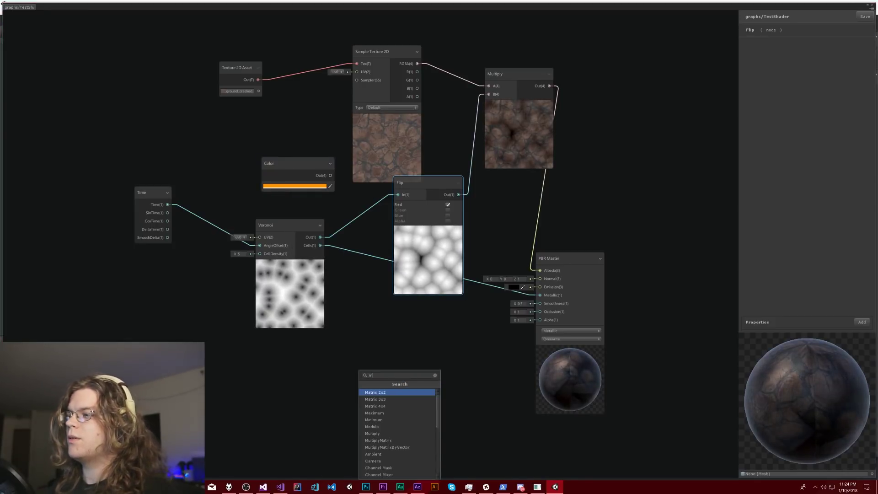
{"action": "type", "text": "multiply"}
{"action": "key", "text": "Return"}
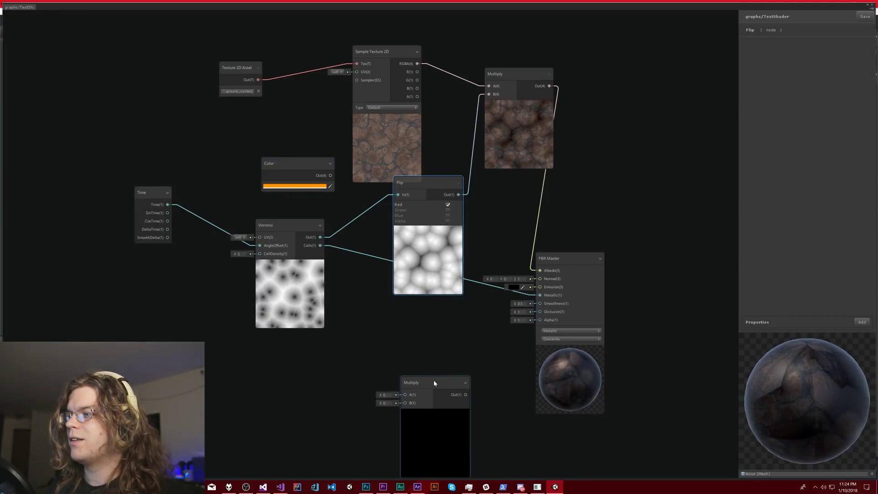
{"action": "left_click_drag", "start_coordinate": [433, 380], "coordinate": [427, 358]}
{"action": "left_click_drag", "start_coordinate": [330, 175], "coordinate": [398, 372]}
{"action": "left_click_drag", "start_coordinate": [327, 247], "coordinate": [413, 335]}
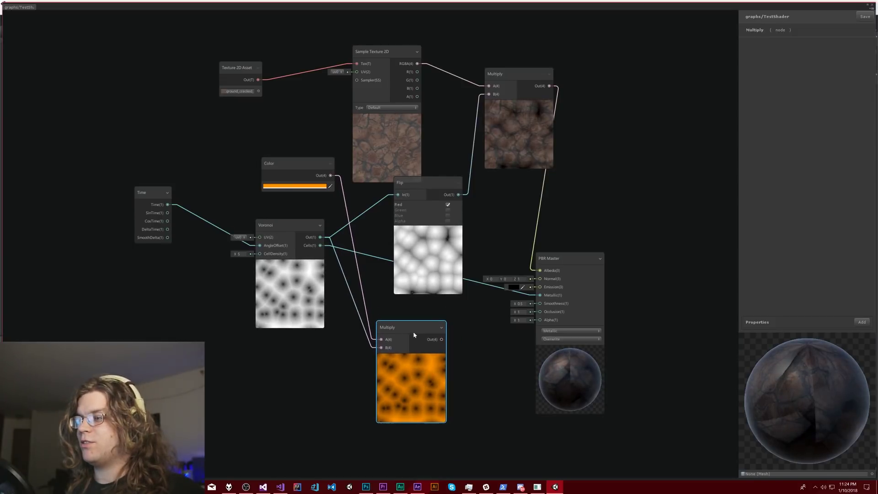
Add a Power node and position it beside the orange Multiply node
{"action": "right_click", "coordinate": [472, 376]}
{"action": "left_click", "coordinate": [515, 387]}
{"action": "type", "text": "power"}
{"action": "key", "text": "Return"}
{"action": "left_click_drag", "start_coordinate": [407, 328], "coordinate": [381, 318]}
{"action": "left_click_drag", "start_coordinate": [501, 387], "coordinate": [437, 343]}
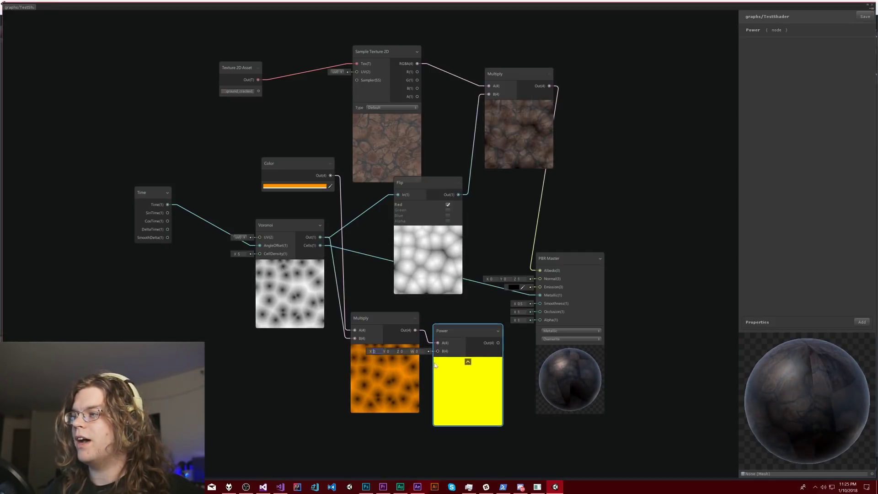
Enter 8 for the Power exponent's X, Y and Z, fixing the mistyped 80 values
{"action": "left_click", "coordinate": [373, 351]}
{"action": "type", "text": "8"}
{"action": "key", "text": "Tab"}
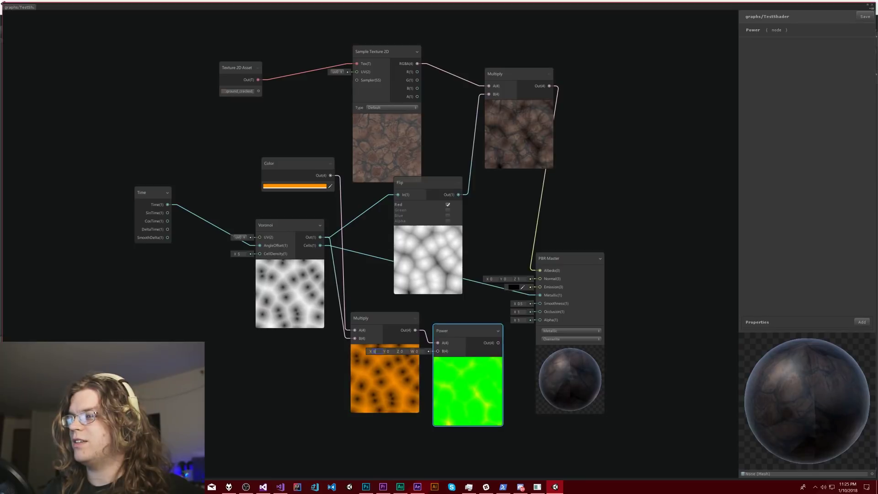
{"action": "type", "text": "8"}
{"action": "type", "text": "80"}
{"action": "key", "text": "Tab"}
{"action": "type", "text": "80"}
{"action": "key", "text": "shift+Tab"}
{"action": "type", "text": "80"}
{"action": "key", "text": "shift+Tab"}
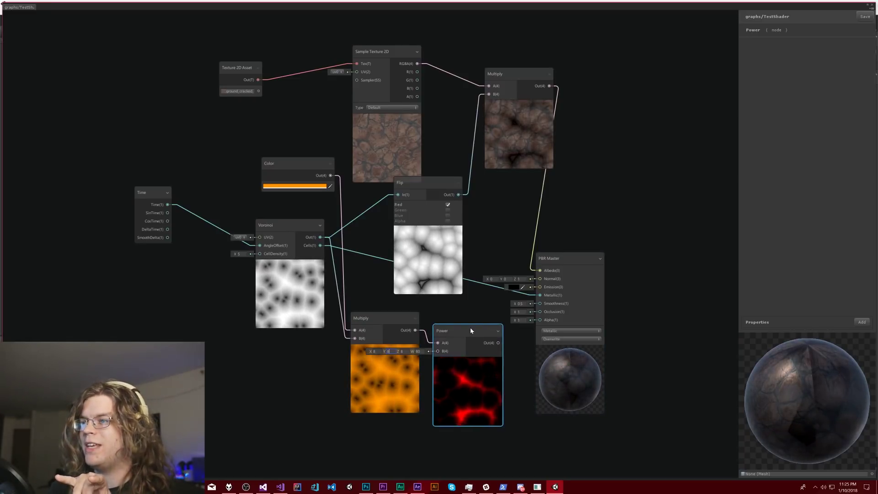
Reposition the Power node and set the exponent's W component to 8
{"action": "left_click_drag", "start_coordinate": [470, 328], "coordinate": [482, 326]}
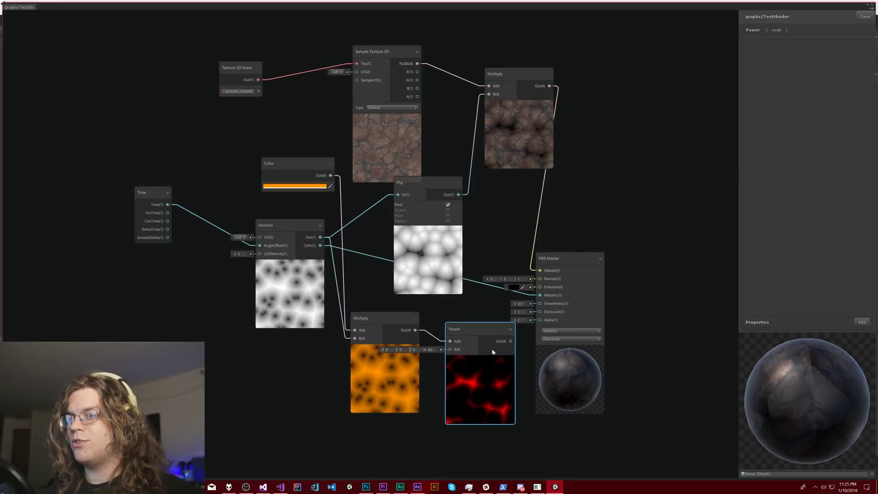
{"action": "left_click_drag", "start_coordinate": [487, 335], "coordinate": [471, 329]}
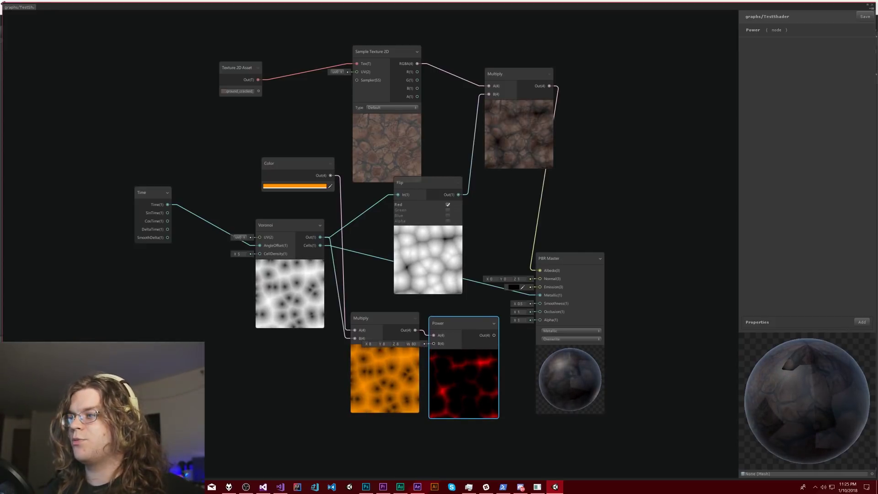
{"action": "left_click", "coordinate": [417, 343]}
{"action": "type", "text": "8"}
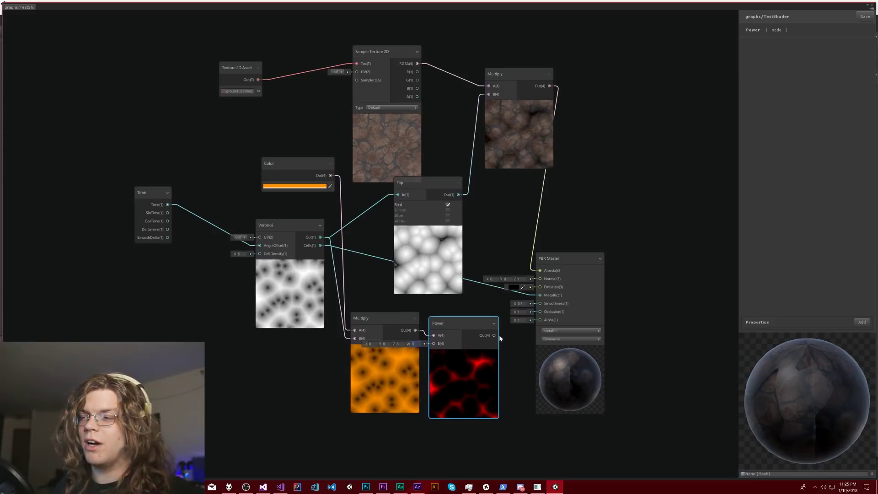
Wire Power Out into PBR Master Emission, remove the Cells-to-Metallic link, and move the master node
{"action": "left_click_drag", "start_coordinate": [495, 335], "coordinate": [540, 287]}
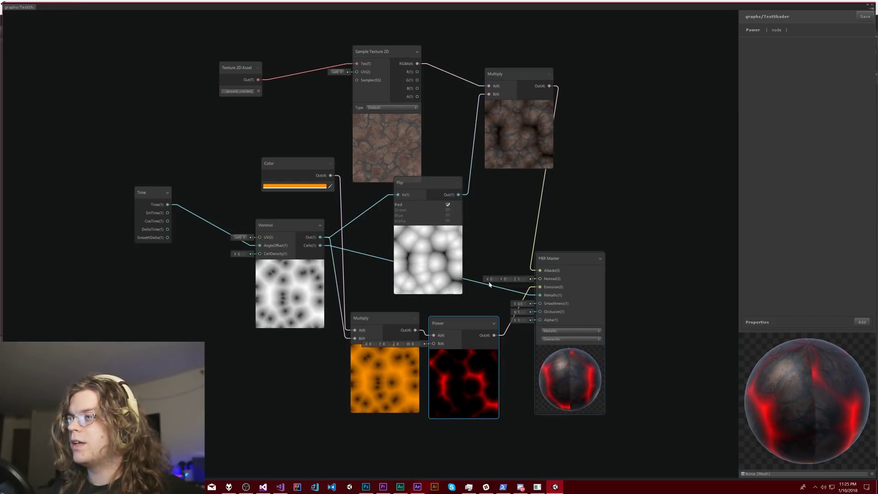
{"action": "key", "text": "Delete"}
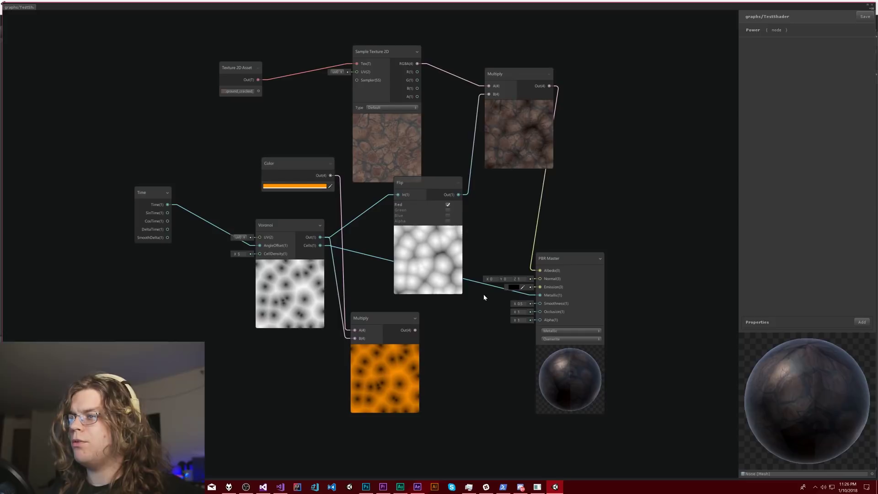
{"action": "key", "text": "ctrl+z"}
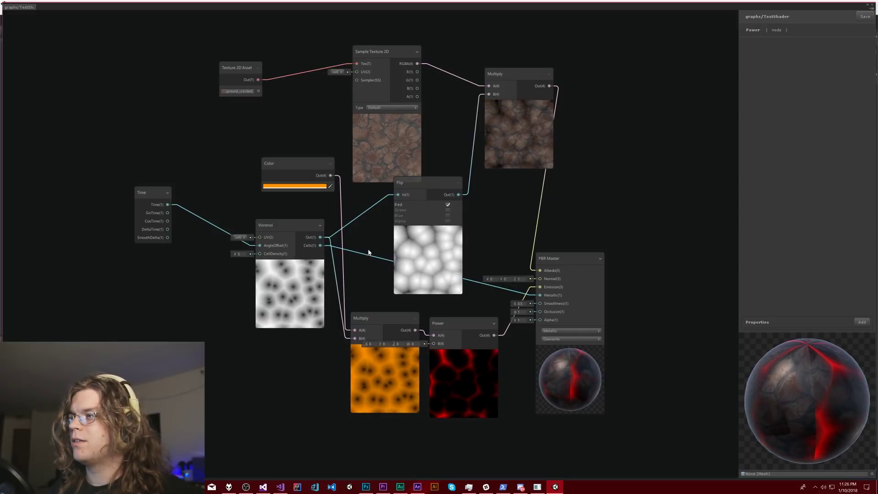
{"action": "left_click", "coordinate": [369, 254]}
{"action": "key", "text": "Delete"}
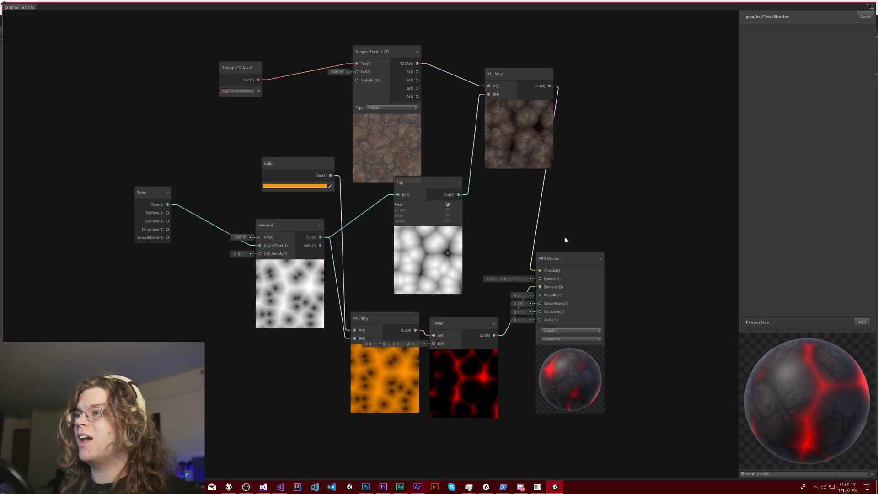
{"action": "left_click_drag", "start_coordinate": [573, 258], "coordinate": [645, 216]}
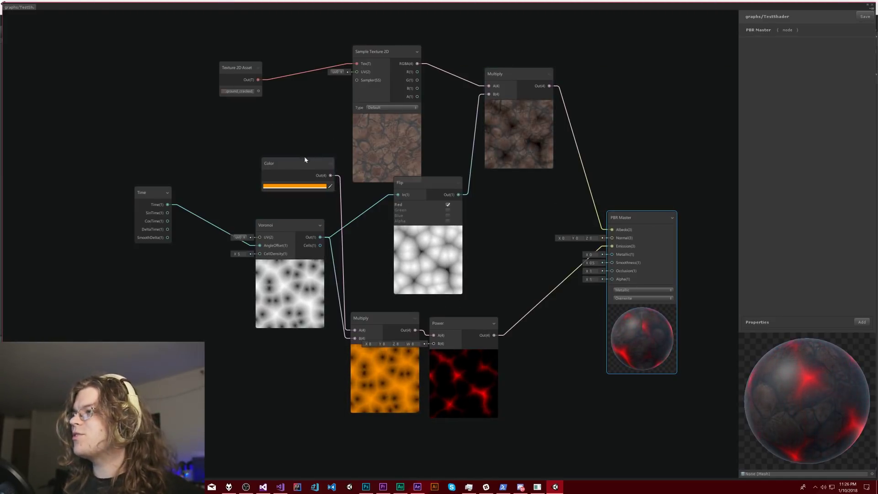
Rearrange the Color, Multiply, Power and Sample Texture 2D nodes so Power, Multiply and Color sit together
{"action": "left_click_drag", "start_coordinate": [300, 163], "coordinate": [221, 366]}
{"action": "left_click_drag", "start_coordinate": [377, 372], "coordinate": [380, 389]}
{"action": "left_click_drag", "start_coordinate": [460, 389], "coordinate": [504, 397]}
{"action": "left_click_drag", "start_coordinate": [400, 149], "coordinate": [413, 132]}
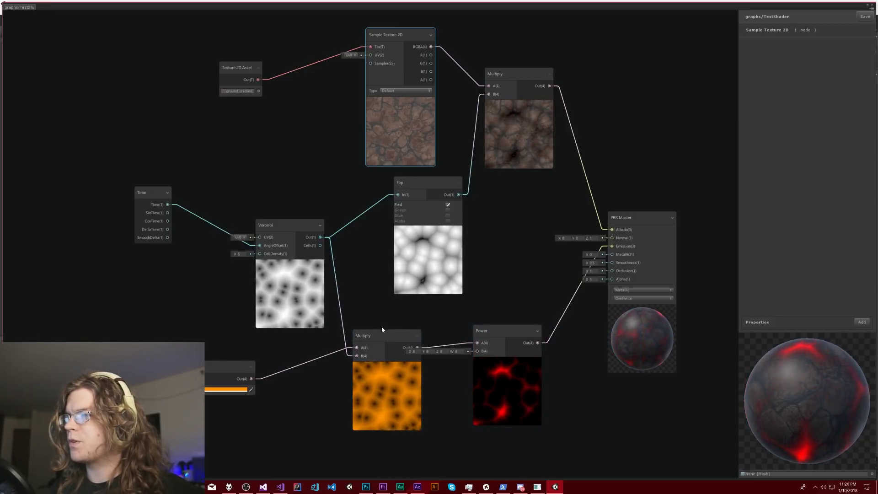
{"action": "left_click_drag", "start_coordinate": [388, 341], "coordinate": [575, 392]}
{"action": "left_click_drag", "start_coordinate": [511, 333], "coordinate": [406, 331]}
{"action": "left_click_drag", "start_coordinate": [568, 391], "coordinate": [528, 339]}
{"action": "left_click_drag", "start_coordinate": [207, 366], "coordinate": [420, 432]}
Wire Voronoi Out into Power A, Power into Multiply, and Multiply into PBR Master Emission
{"action": "left_click_drag", "start_coordinate": [320, 226], "coordinate": [371, 329]}
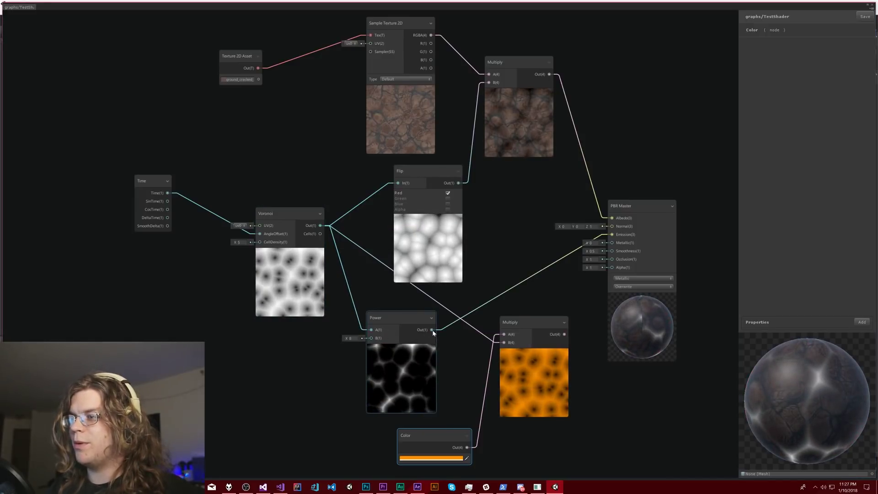
{"action": "left_click_drag", "start_coordinate": [431, 329], "coordinate": [503, 343]}
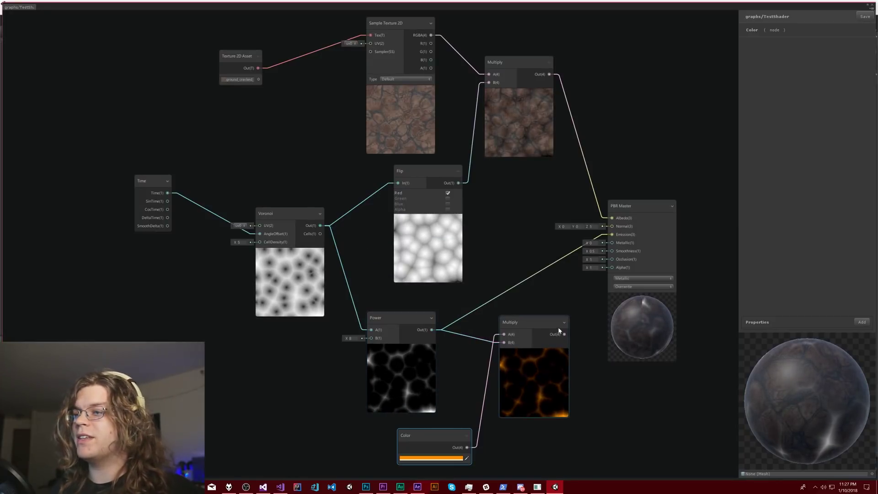
{"action": "left_click_drag", "start_coordinate": [564, 334], "coordinate": [612, 235]}
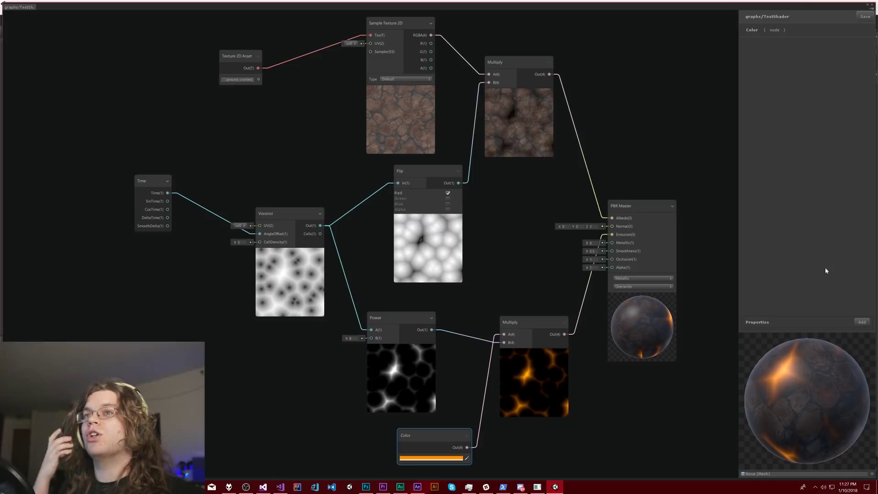
Save and close the Shader Graph, then add a new cube to the scene and frame it
{"action": "left_click", "coordinate": [864, 15]}
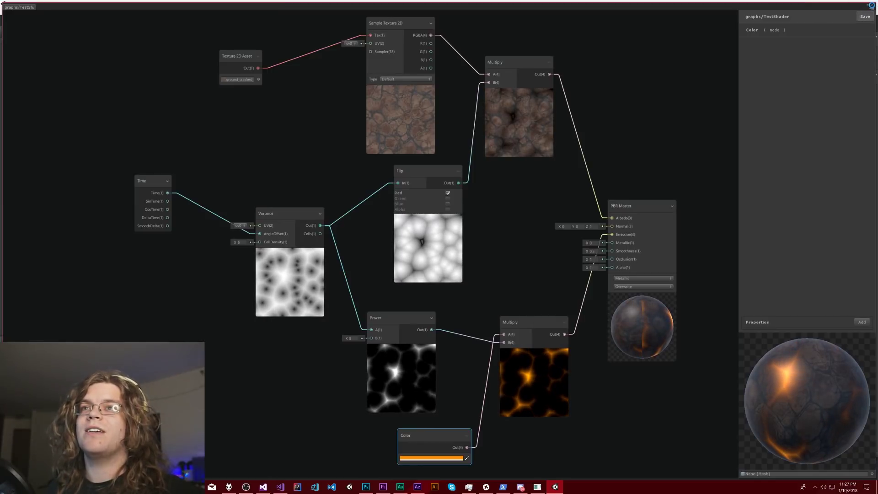
{"action": "left_click", "coordinate": [871, 7]}
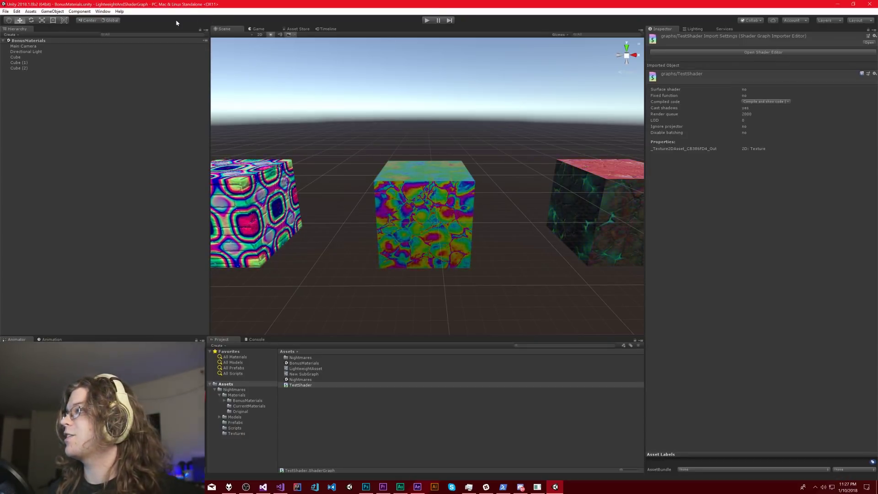
{"action": "left_click", "coordinate": [52, 11]}
{"action": "mouse_move", "coordinate": [67, 38]}
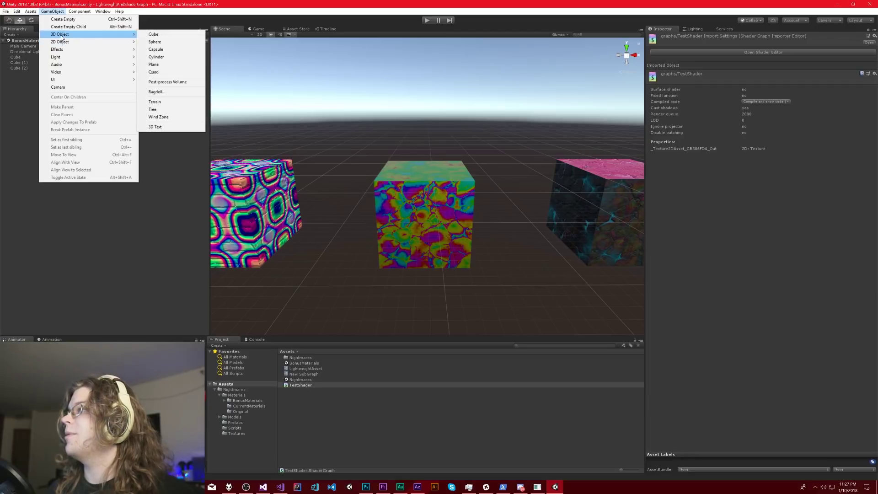
{"action": "left_click", "coordinate": [153, 34]}
{"action": "left_click_drag", "start_coordinate": [524, 246], "coordinate": [513, 236], "text": "alt"}
{"action": "key", "text": "f"}
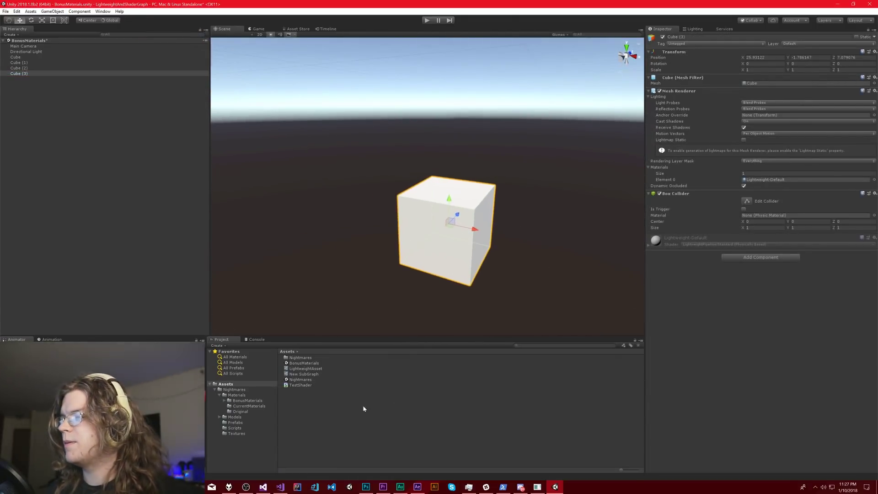
Create a new material asset in the Project window's Assets folder
{"action": "right_click", "coordinate": [359, 410]}
{"action": "mouse_move", "coordinate": [413, 268]}
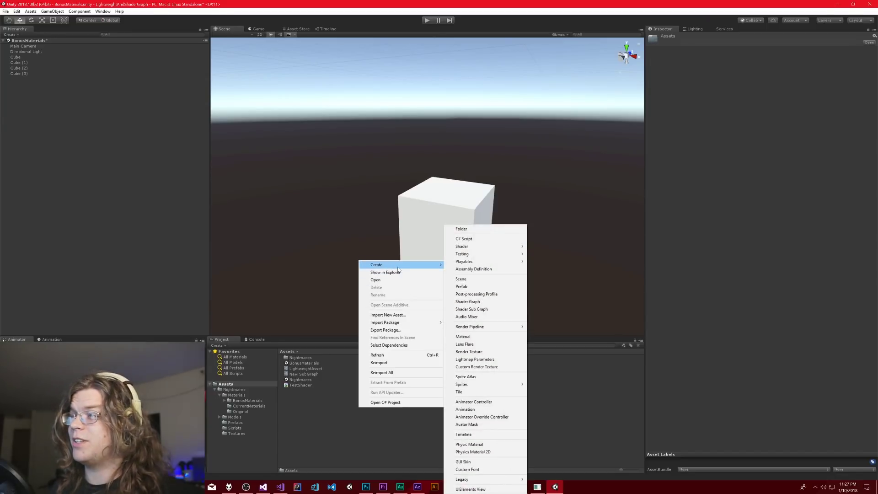
{"action": "left_click", "coordinate": [485, 337]}
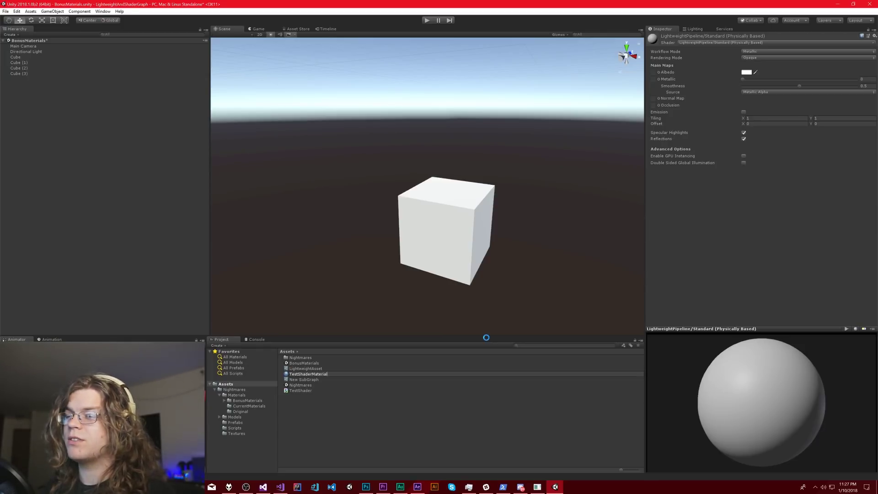
Name the material TestShaderMaterial and assign the TestShader graph as its shader
{"action": "key", "text": "Return"}
{"action": "left_click", "coordinate": [293, 385]}
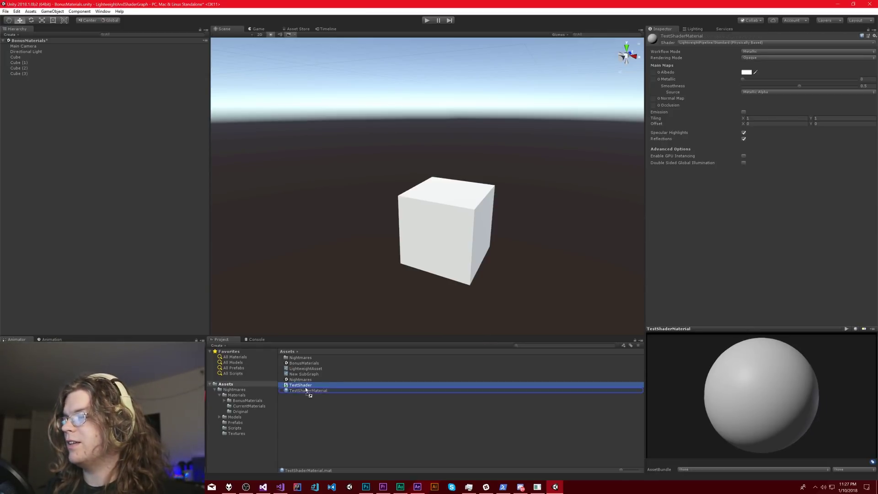
{"action": "left_click", "coordinate": [305, 390]}
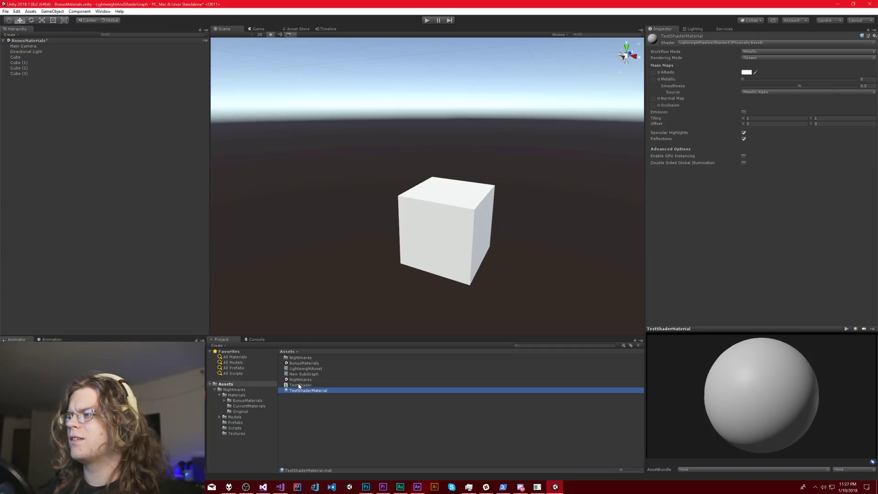
{"action": "left_click_drag", "start_coordinate": [299, 386], "coordinate": [767, 37]}
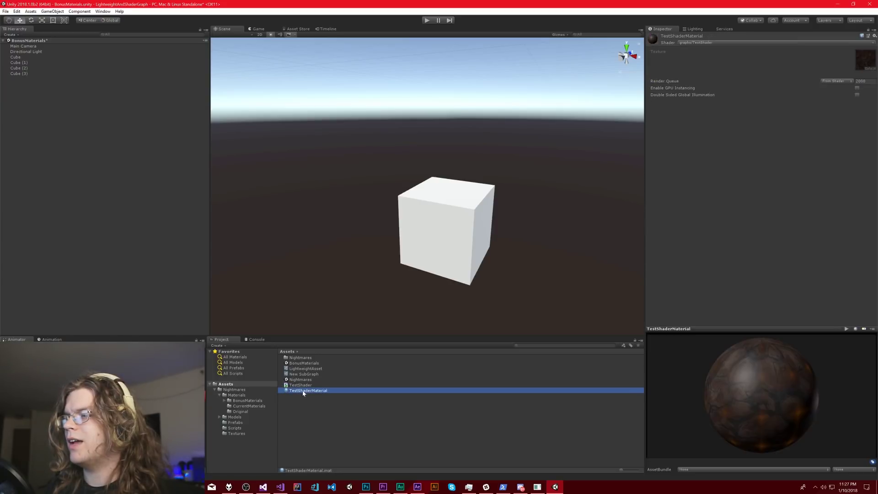
Apply TestShaderMaterial to the new cube and view its glowing orange cracks from several angles
{"action": "left_click_drag", "start_coordinate": [303, 392], "coordinate": [421, 236]}
{"action": "scroll", "coordinate": [519, 242], "scroll_direction": "up", "scroll_amount": 3}
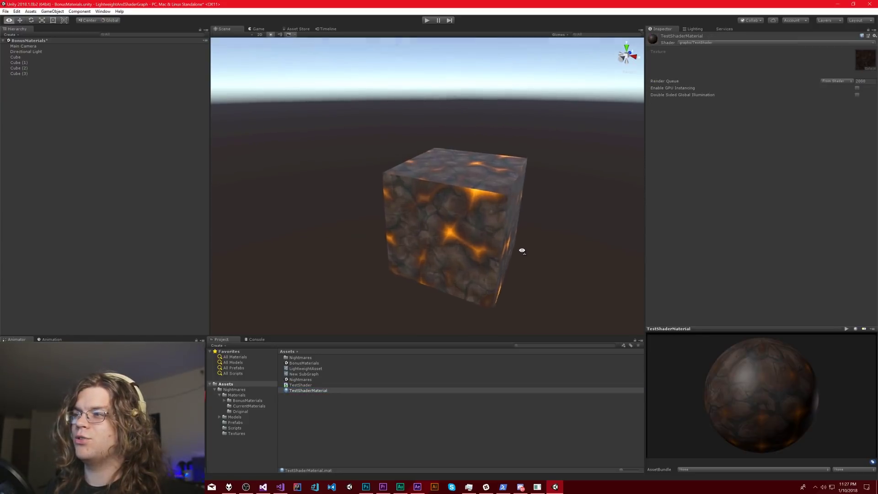
{"action": "left_click_drag", "start_coordinate": [519, 245], "coordinate": [542, 254], "text": "alt"}
{"action": "scroll", "coordinate": [535, 247], "scroll_direction": "down", "scroll_amount": 3}
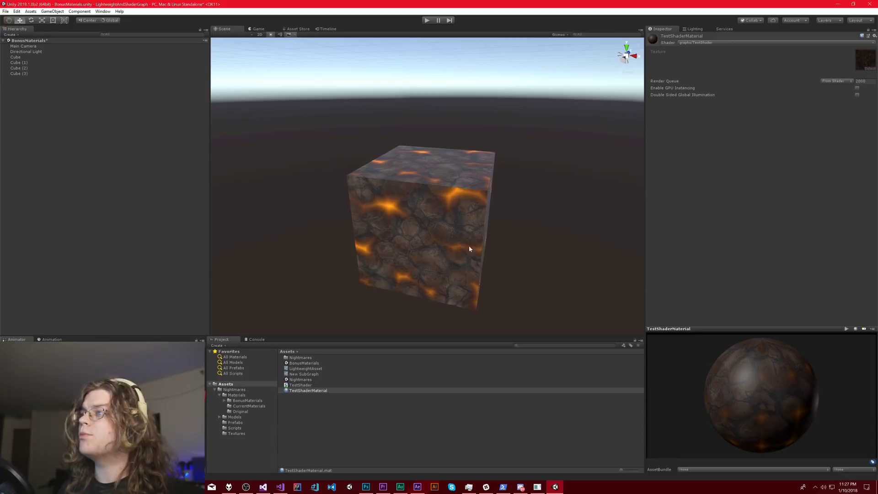
{"action": "left_click_drag", "start_coordinate": [483, 249], "coordinate": [439, 245], "text": "alt"}
{"action": "left_click", "coordinate": [870, 68]}
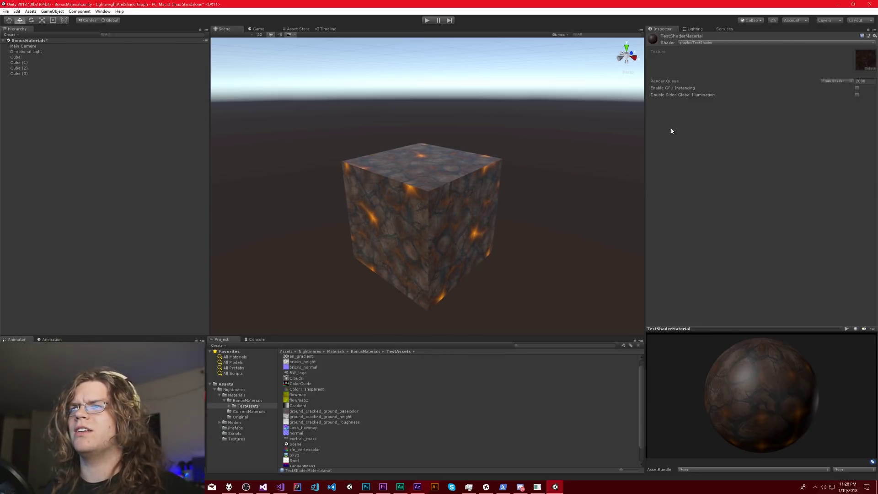
{"action": "left_click", "coordinate": [865, 66]}
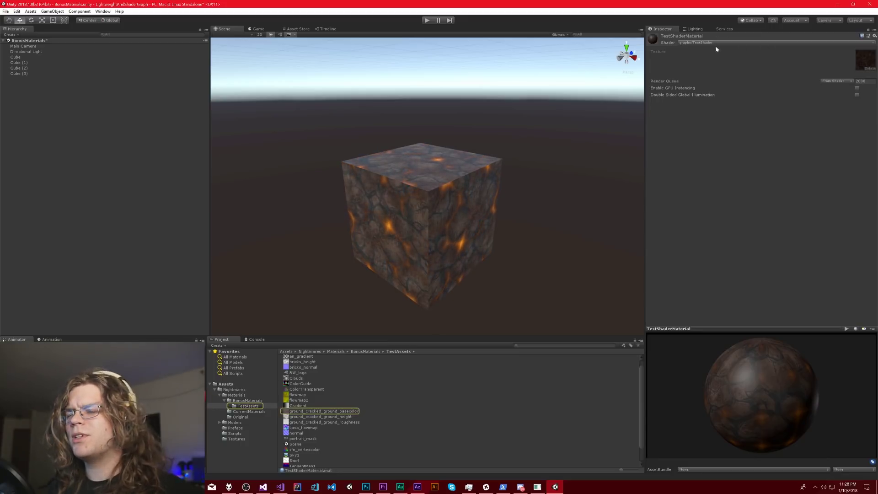
{"action": "left_click_drag", "start_coordinate": [543, 251], "coordinate": [565, 247], "text": "alt"}
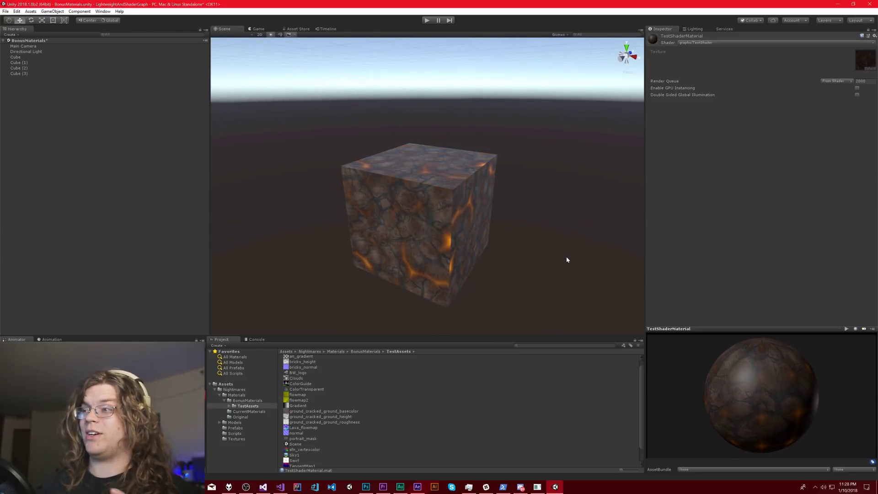
{"action": "left_click_drag", "start_coordinate": [579, 247], "coordinate": [565, 273], "text": "alt"}
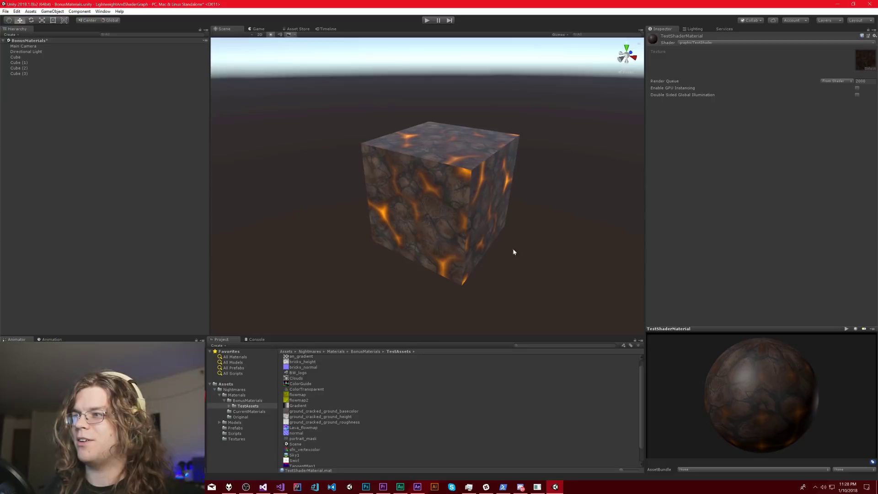
{"action": "right_click_drag", "start_coordinate": [523, 250], "coordinate": [460, 201]}
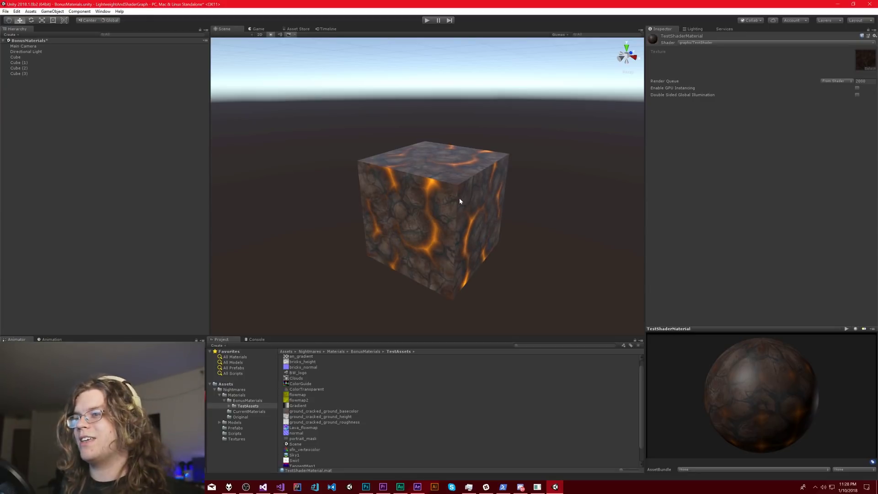